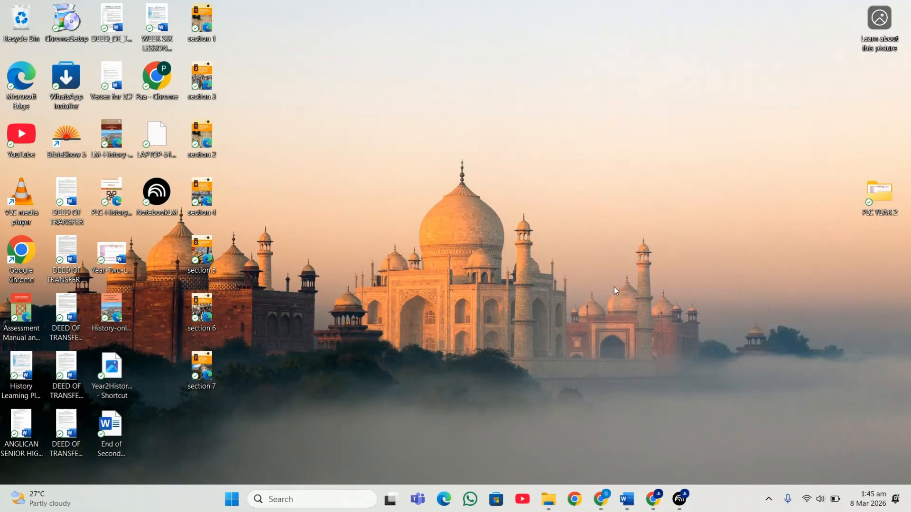
Step: Switch to Chrome, open the Google NotebookLM site from the search results, launch NotebookLM and dismiss the link-settings notice
{"action": "mouse_move", "coordinate": [654, 499]}
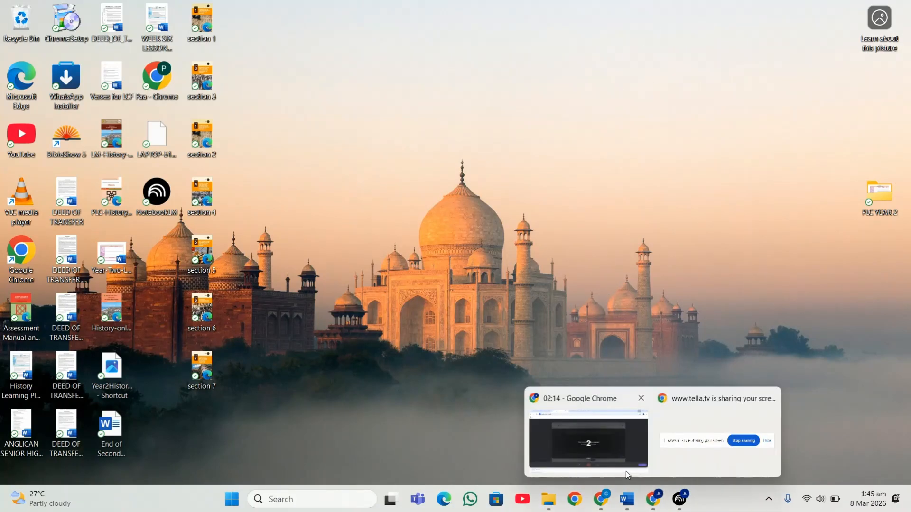
{"action": "left_click", "coordinate": [586, 461]}
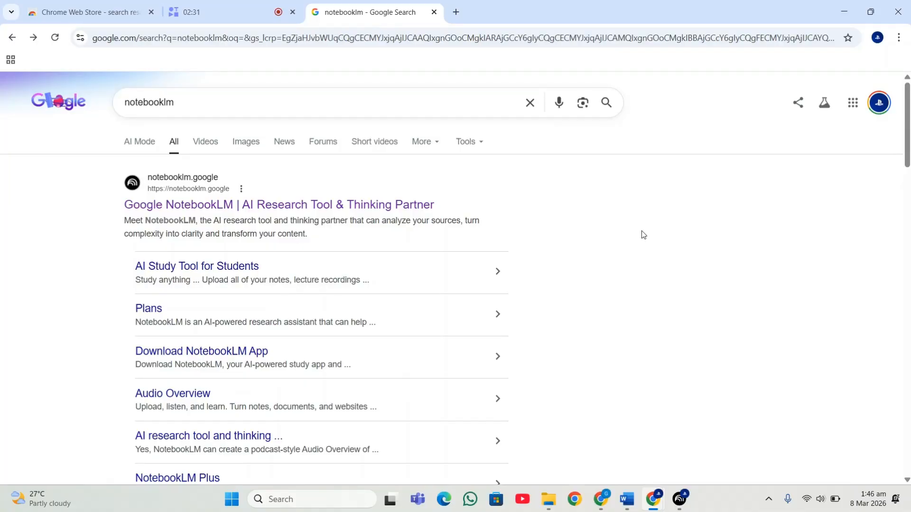
{"action": "left_click", "coordinate": [406, 209]}
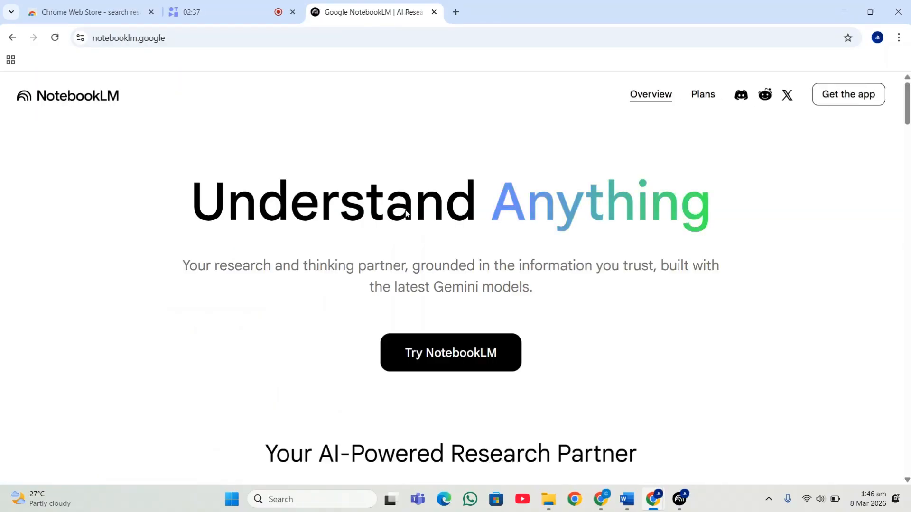
{"action": "scroll", "coordinate": [405, 214], "scroll_direction": "down", "scroll_amount": 20}
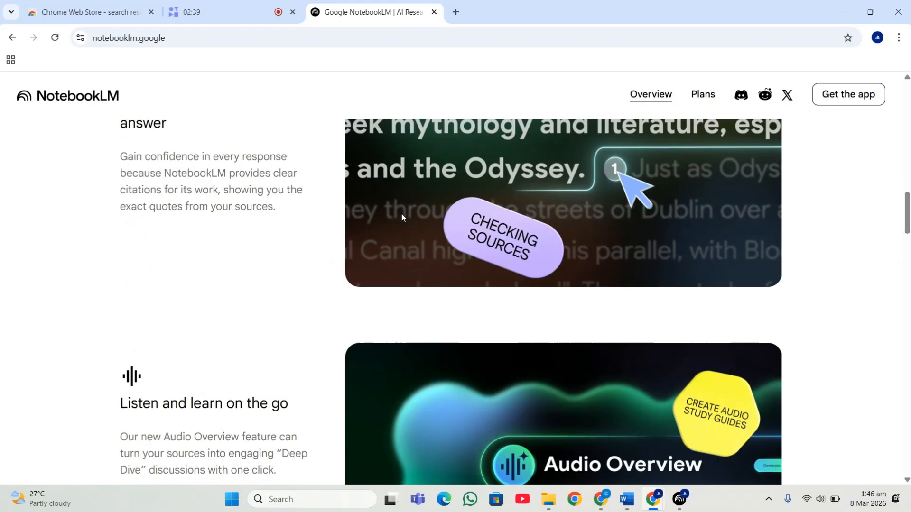
{"action": "scroll", "coordinate": [404, 221], "scroll_direction": "up", "scroll_amount": 20}
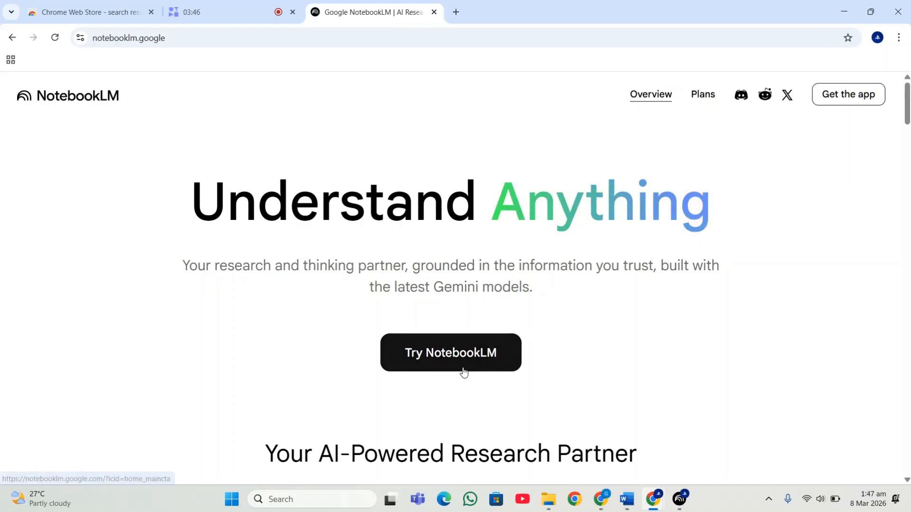
{"action": "left_click", "coordinate": [504, 345]}
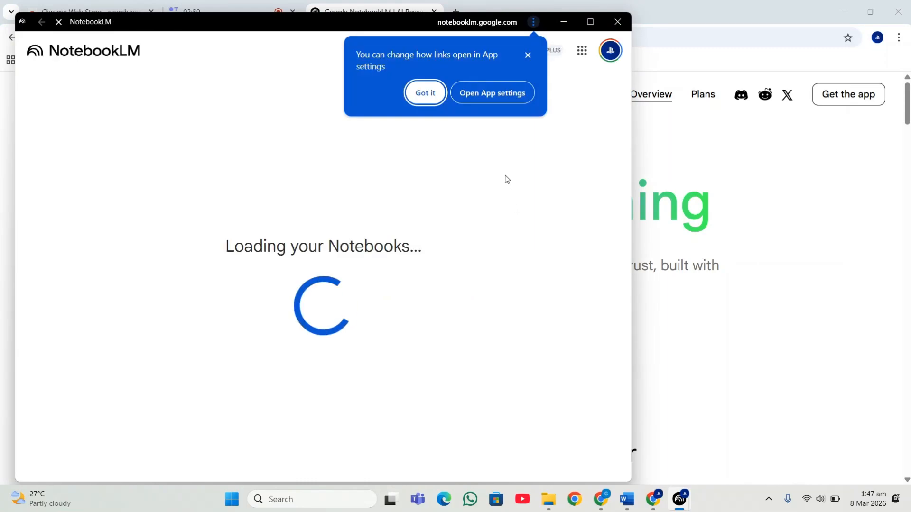
{"action": "left_click", "coordinate": [428, 101]}
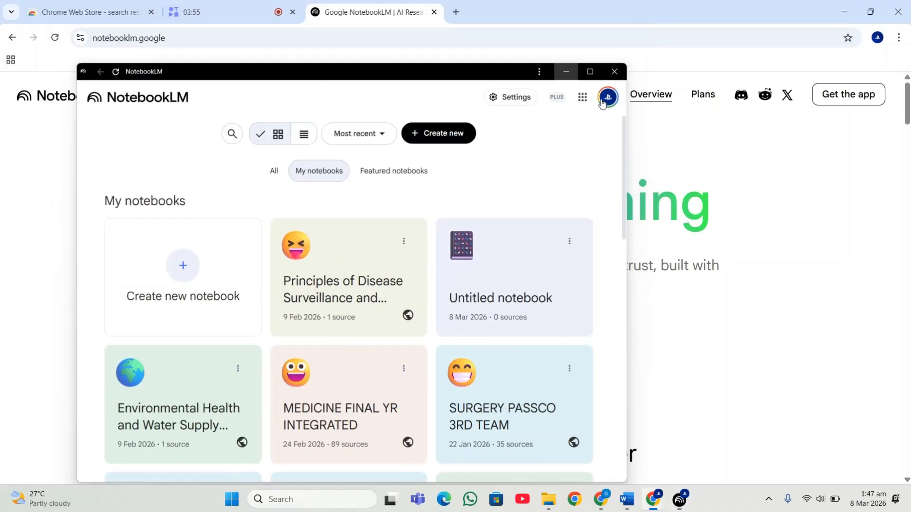
Step: Examine the NotebookLM plans page, comparing usage limits, Gemini models, new features and sources per notebook across the tiers
{"action": "left_click", "coordinate": [707, 102]}
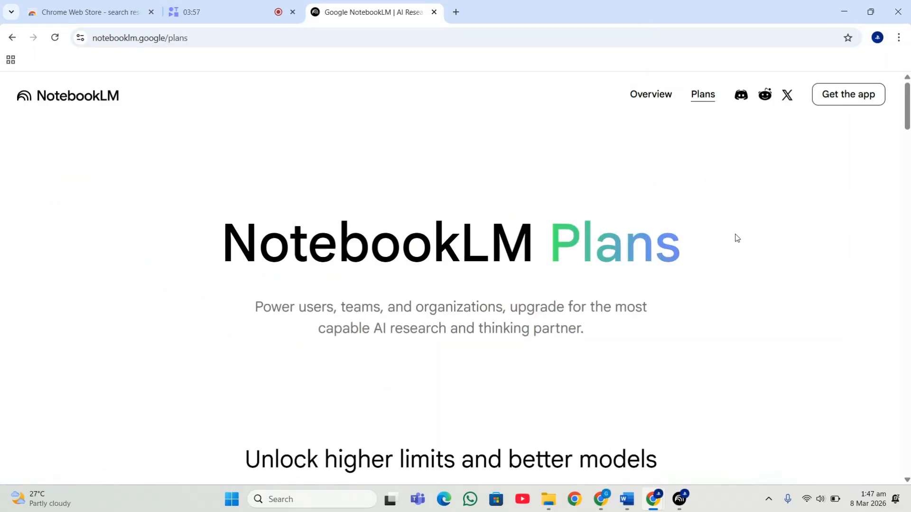
{"action": "scroll", "coordinate": [737, 242], "scroll_direction": "down", "scroll_amount": 9}
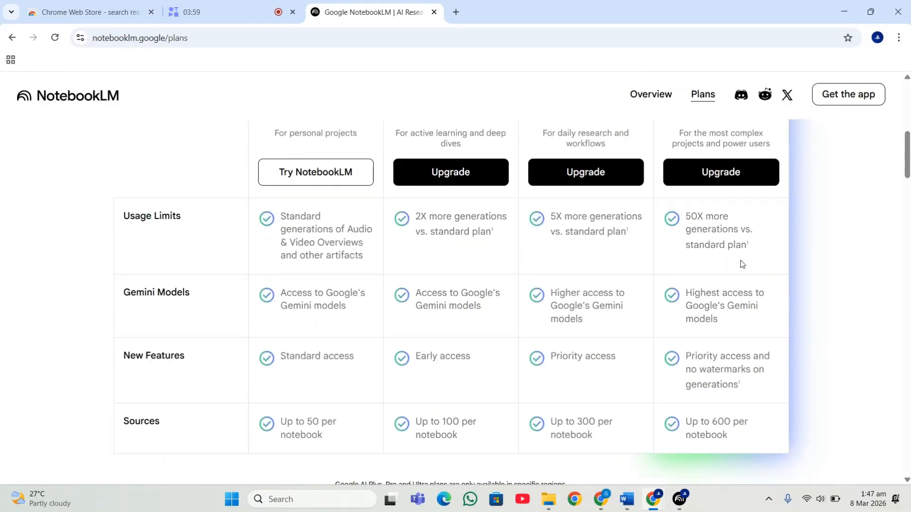
{"action": "scroll", "coordinate": [742, 265], "scroll_direction": "up", "scroll_amount": 1}
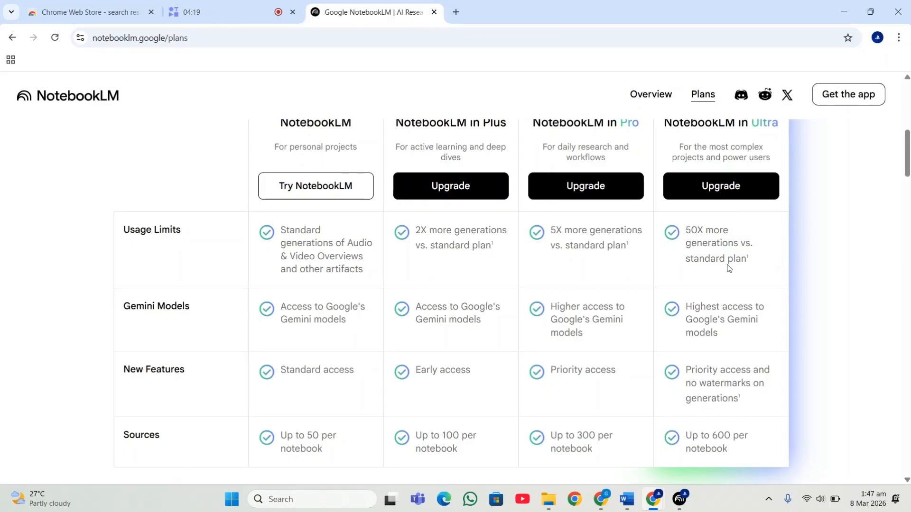
{"action": "scroll", "coordinate": [474, 157], "scroll_direction": "down", "scroll_amount": 1}
{"action": "scroll", "coordinate": [442, 232], "scroll_direction": "up", "scroll_amount": 1}
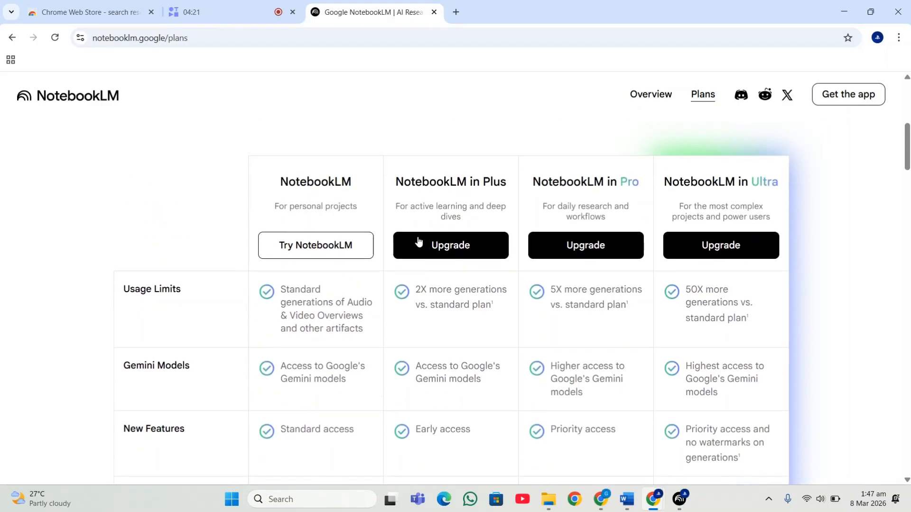
{"action": "scroll", "coordinate": [458, 233], "scroll_direction": "down", "scroll_amount": 1}
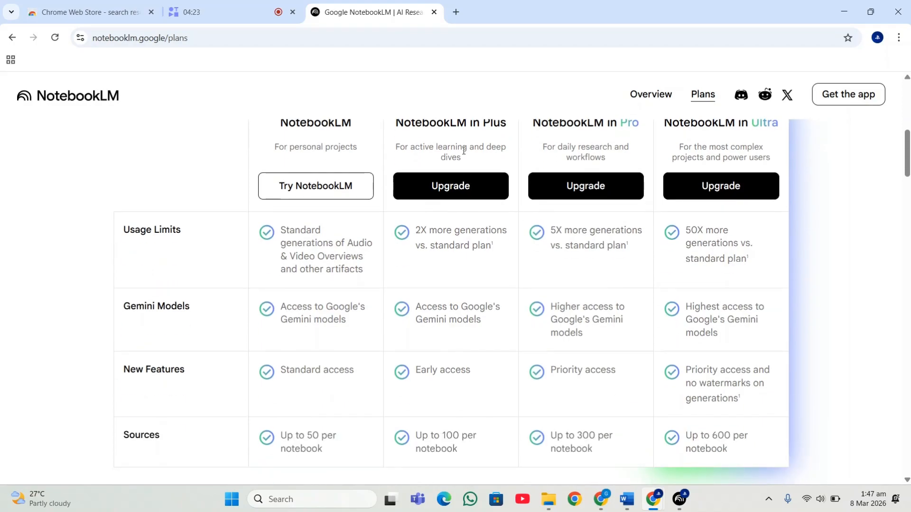
{"action": "scroll", "coordinate": [501, 237], "scroll_direction": "down", "scroll_amount": 3}
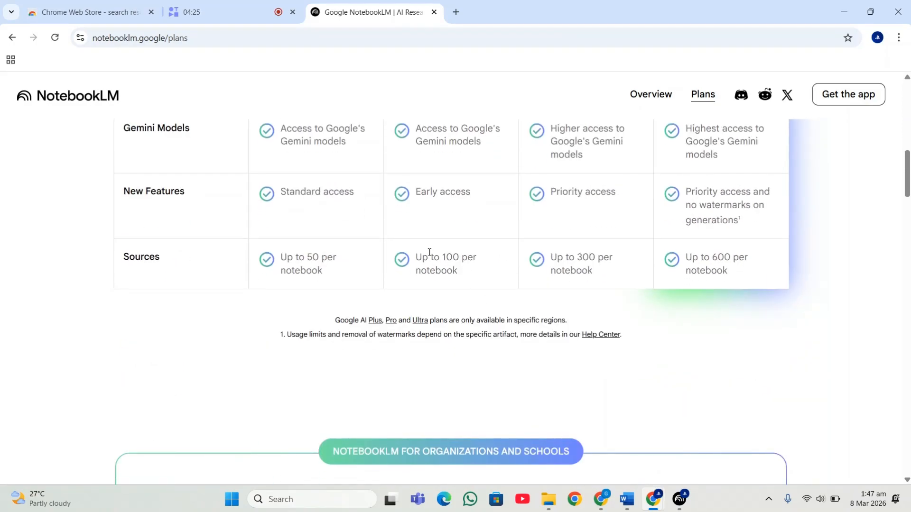
{"action": "left_click_drag", "start_coordinate": [433, 257], "coordinate": [457, 278]}
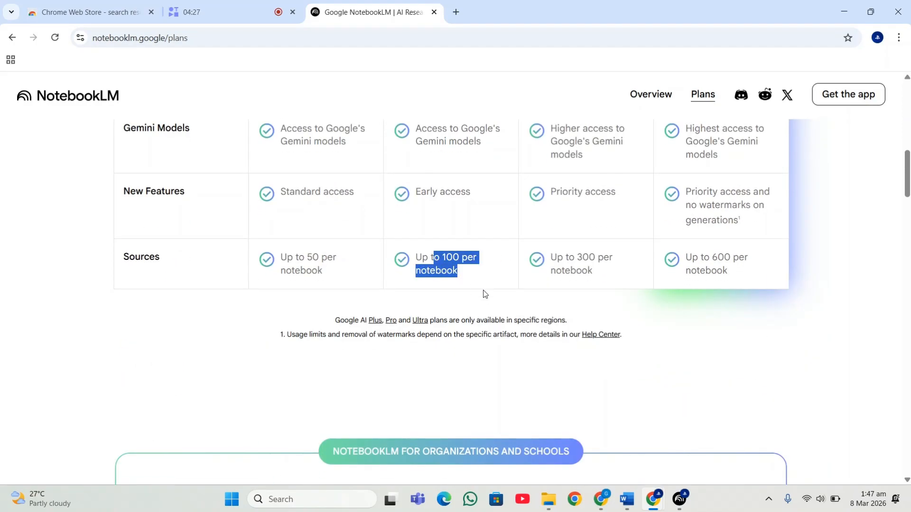
{"action": "left_click", "coordinate": [777, 288]}
{"action": "scroll", "coordinate": [809, 284], "scroll_direction": "up", "scroll_amount": 2}
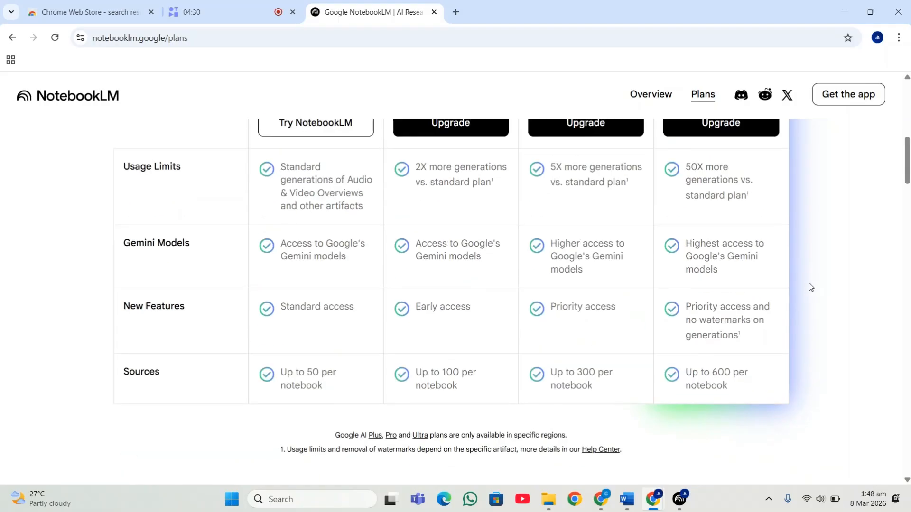
{"action": "scroll", "coordinate": [809, 283], "scroll_direction": "down", "scroll_amount": 2}
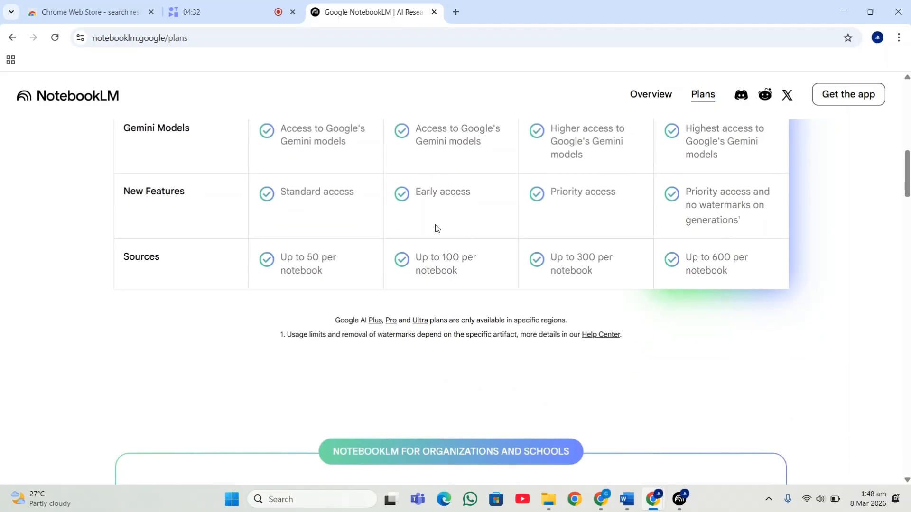
{"action": "scroll", "coordinate": [327, 209], "scroll_direction": "up", "scroll_amount": 2}
{"action": "scroll", "coordinate": [329, 209], "scroll_direction": "up", "scroll_amount": 2}
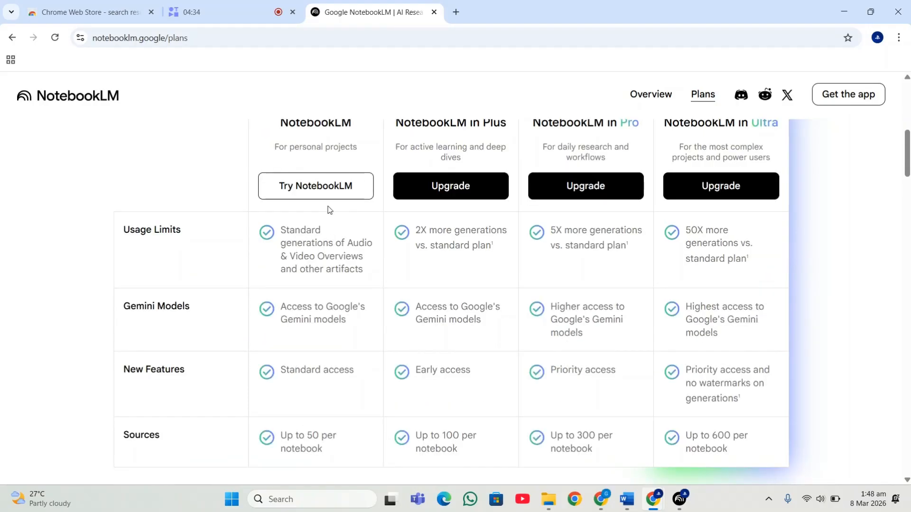
{"action": "scroll", "coordinate": [370, 278], "scroll_direction": "up", "scroll_amount": 1}
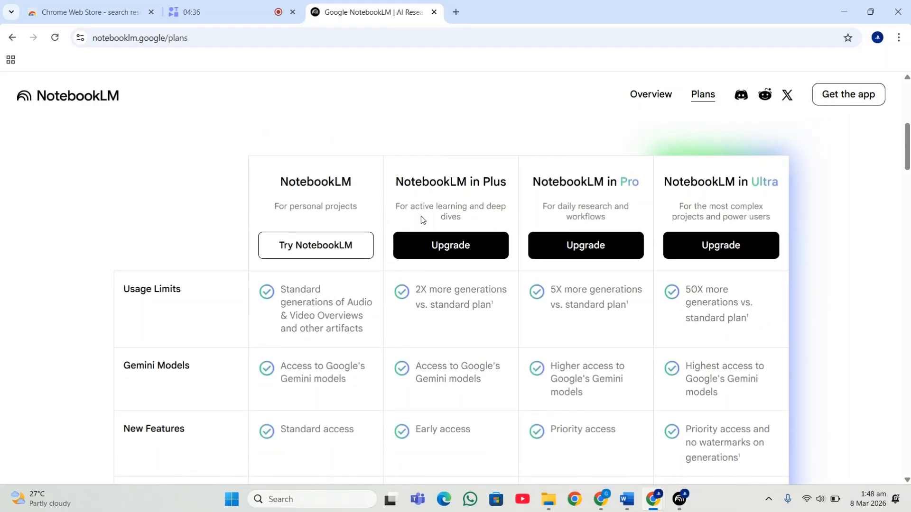
{"action": "scroll", "coordinate": [422, 217], "scroll_direction": "down", "scroll_amount": 10}
{"action": "scroll", "coordinate": [473, 318], "scroll_direction": "down", "scroll_amount": 10}
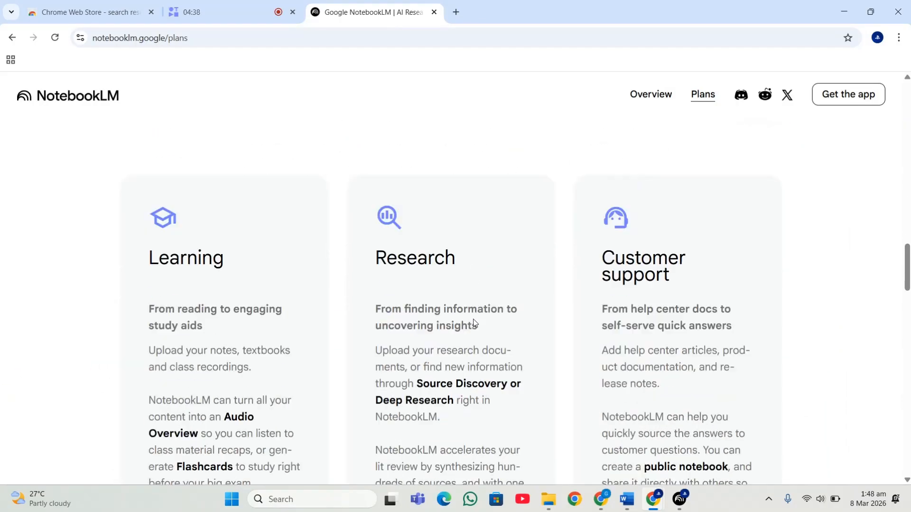
Step: Close the NotebookLM plans page, minimize Chrome and switch to the NotebookLM app's list of own notebooks
{"action": "left_click", "coordinate": [434, 12]}
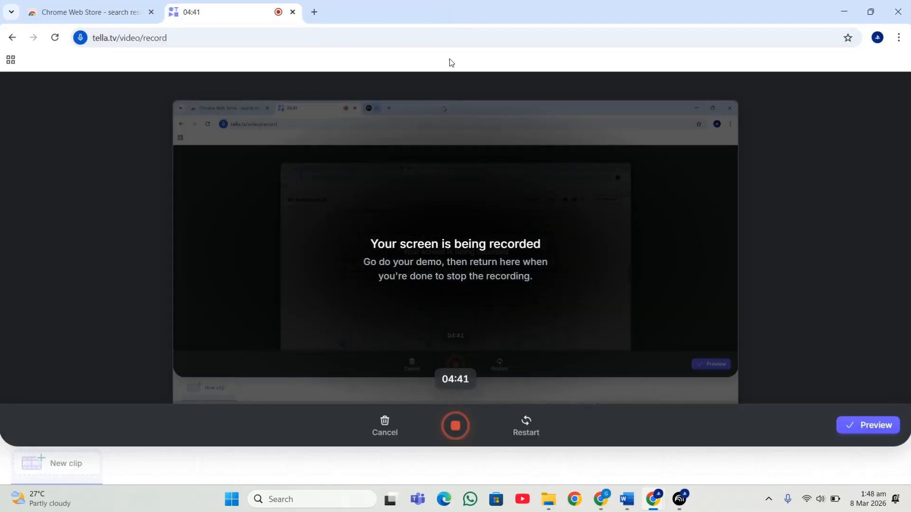
{"action": "left_click", "coordinate": [841, 13]}
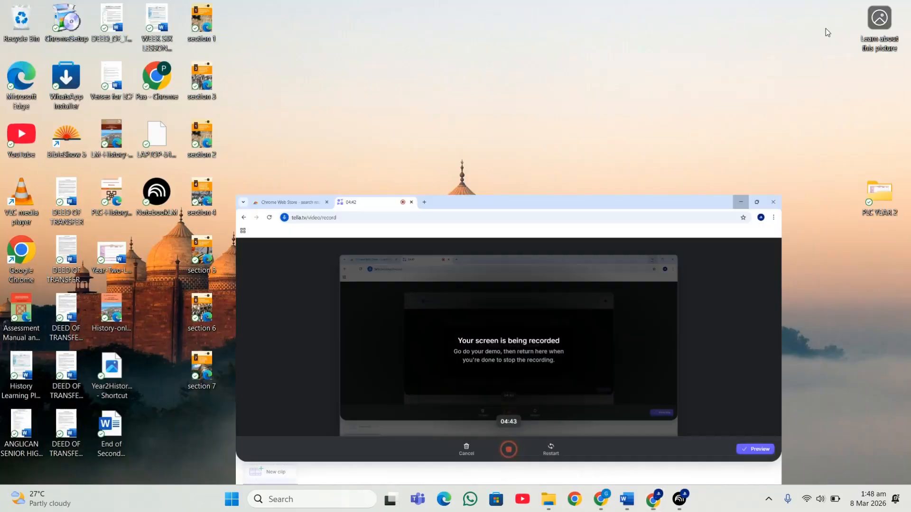
{"action": "mouse_move", "coordinate": [679, 504]}
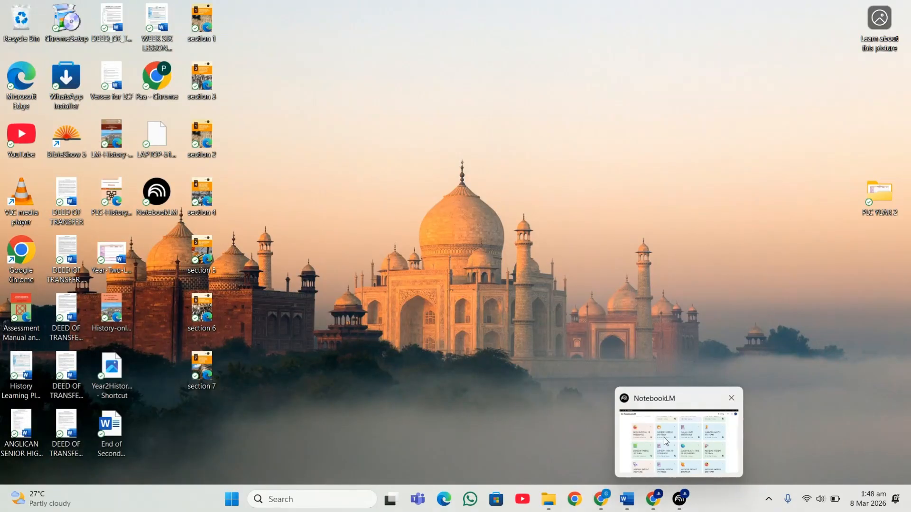
{"action": "left_click", "coordinate": [664, 437]}
{"action": "scroll", "coordinate": [819, 174], "scroll_direction": "up", "scroll_amount": 4}
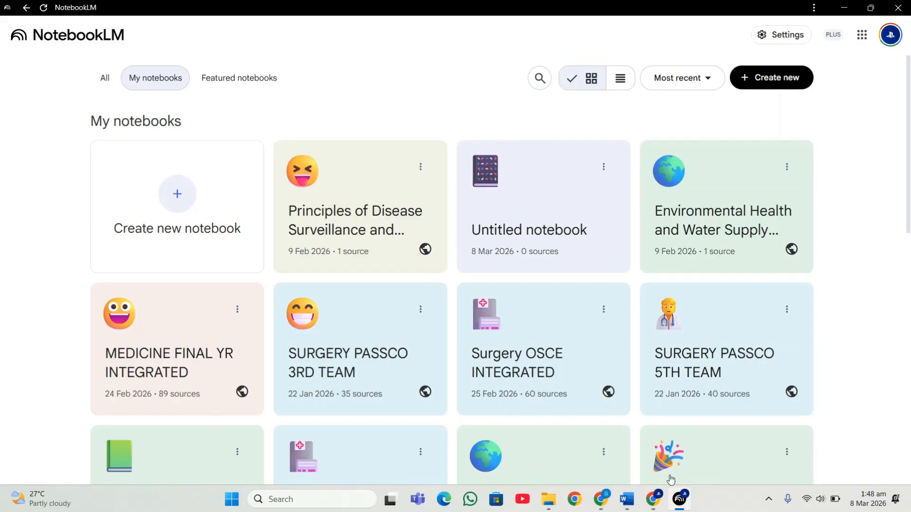
Step: Switch back to Chrome, open a new tab and view the recent searches suggested in Google's search box
{"action": "mouse_move", "coordinate": [623, 464]}
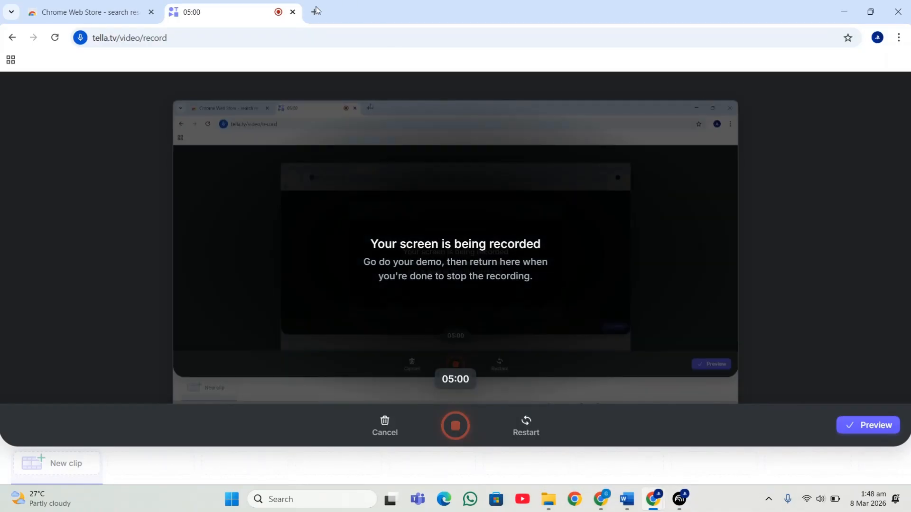
{"action": "left_click", "coordinate": [314, 12]}
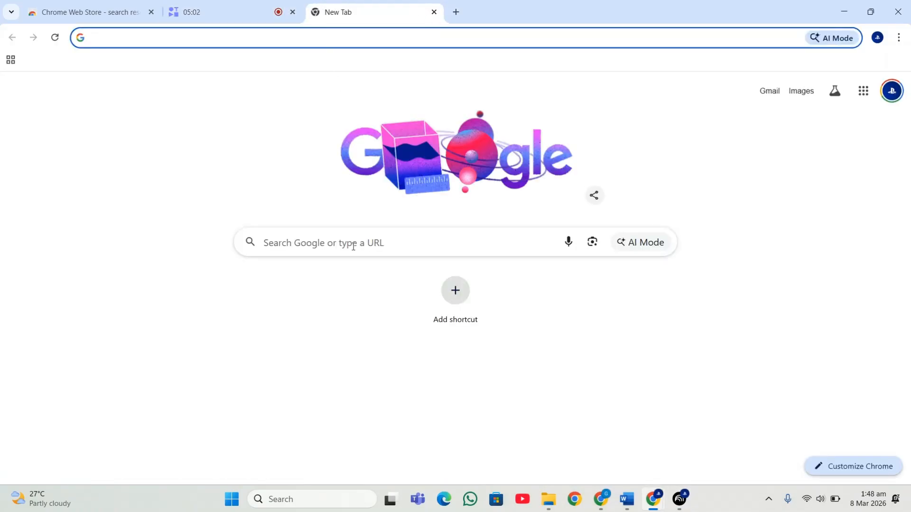
{"action": "left_click", "coordinate": [353, 247]}
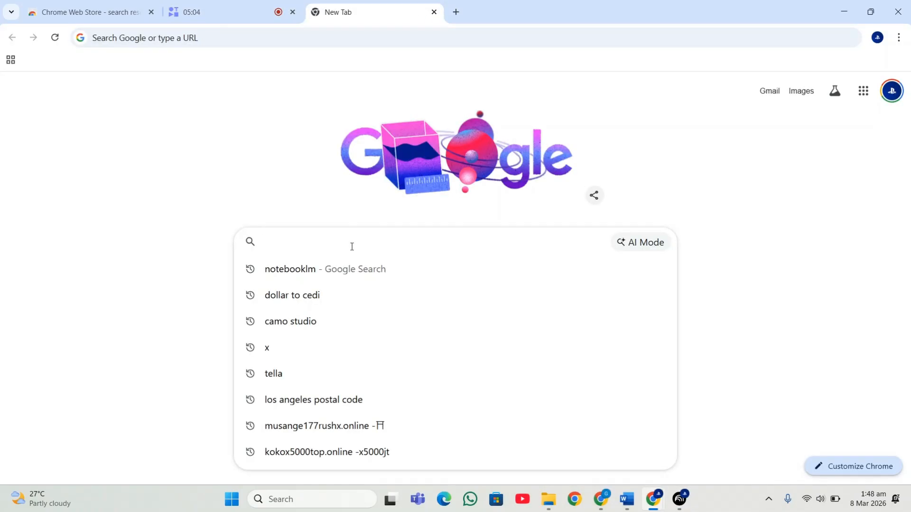
{"action": "left_click", "coordinate": [793, 238]}
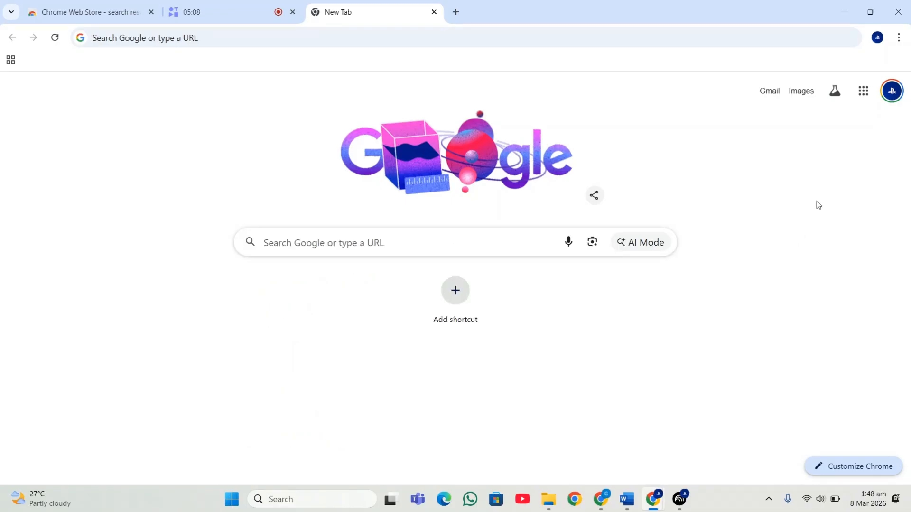
Step: Switch to the other Chrome profile's window, close its open NotebookLM tab and relaunch NotebookLM from the product homepage
{"action": "mouse_move", "coordinate": [611, 501]}
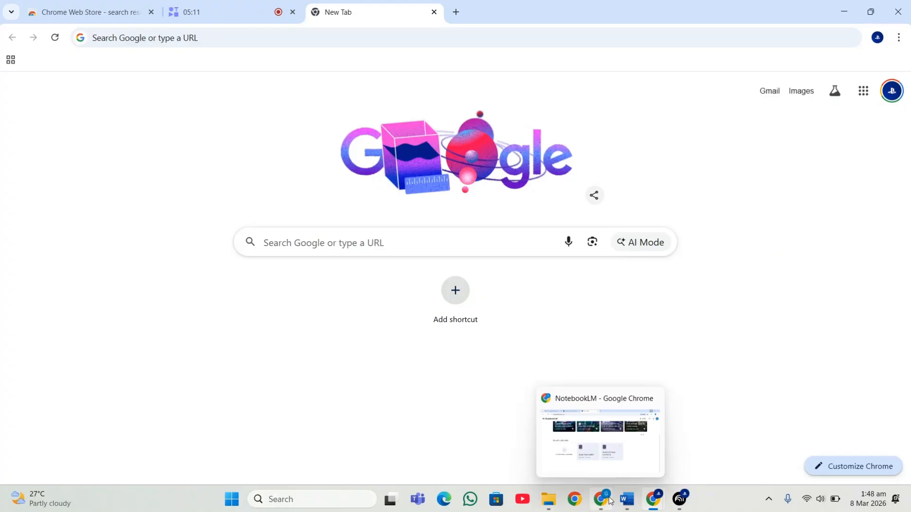
{"action": "left_click", "coordinate": [615, 454]}
{"action": "left_click", "coordinate": [436, 12]}
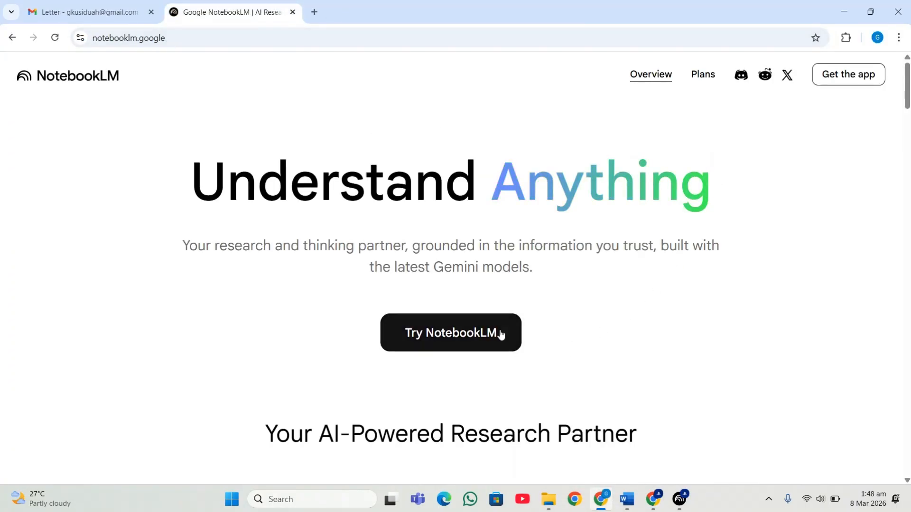
{"action": "left_click", "coordinate": [490, 342]}
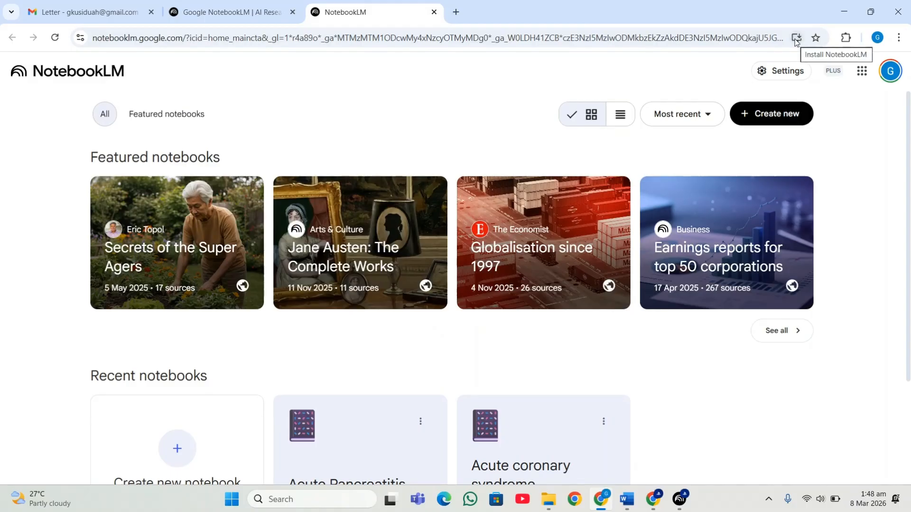
Step: View the NotebookLM app installation prompt and cancel it, then find Chrome's alternative Install NotebookLM option and dismiss it
{"action": "left_click", "coordinate": [796, 39]}
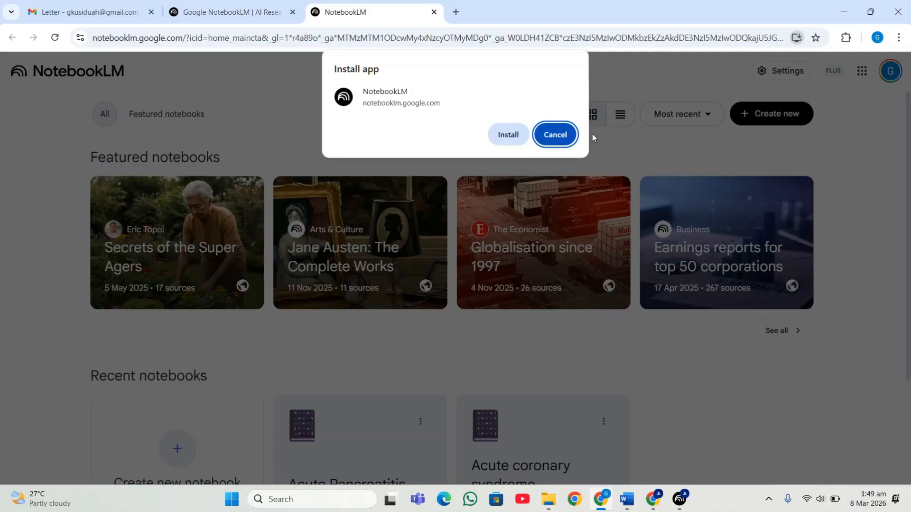
{"action": "left_click", "coordinate": [565, 137]}
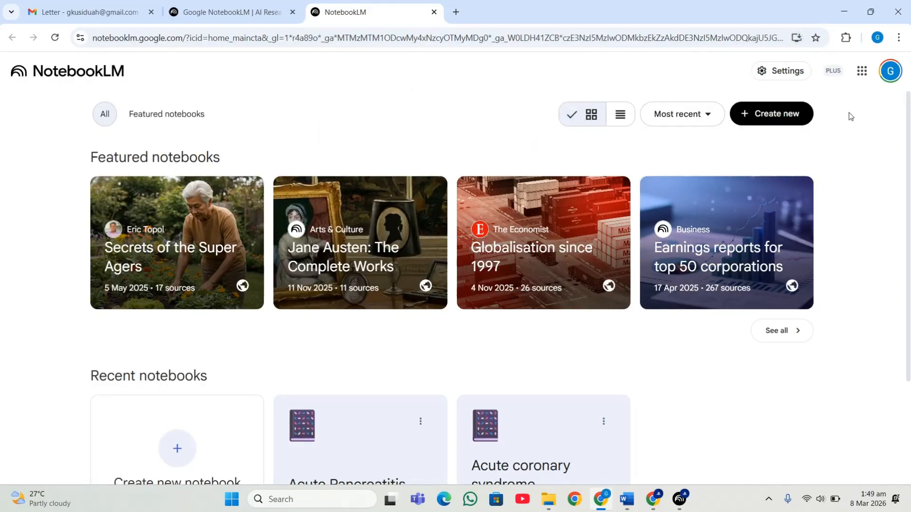
{"action": "left_click", "coordinate": [900, 39]}
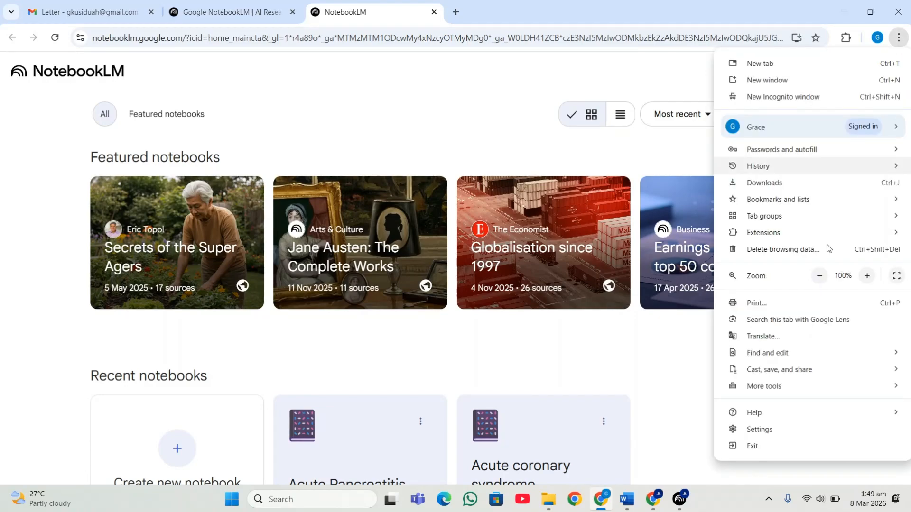
{"action": "mouse_move", "coordinate": [782, 373]}
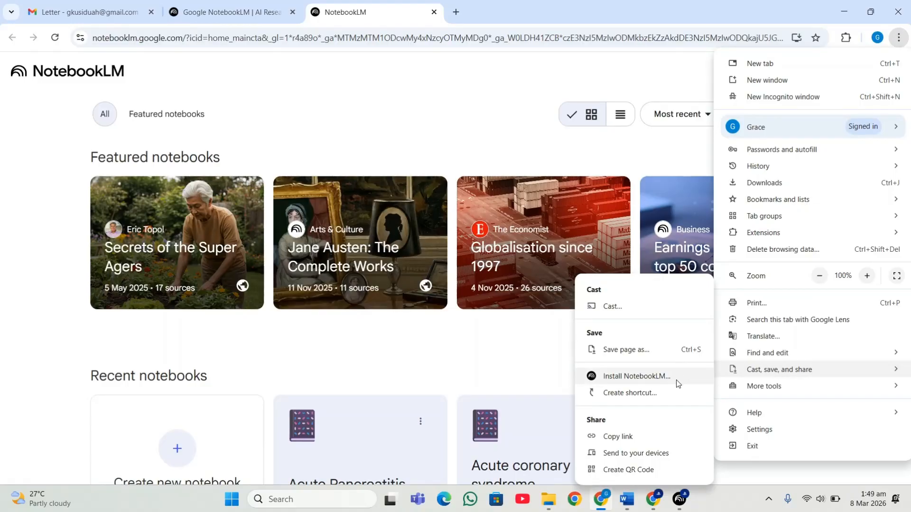
{"action": "left_click", "coordinate": [551, 377]}
{"action": "scroll", "coordinate": [564, 366], "scroll_direction": "down", "scroll_amount": 2}
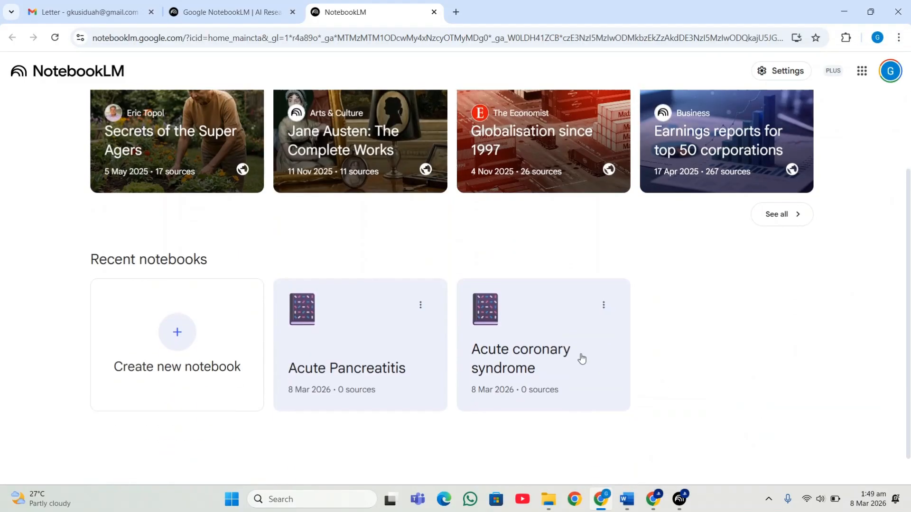
Step: Delete the Acute Pancreatitis and Acute coronary syndrome notebooks from the recent notebooks
{"action": "scroll", "coordinate": [581, 358], "scroll_direction": "down", "scroll_amount": 1}
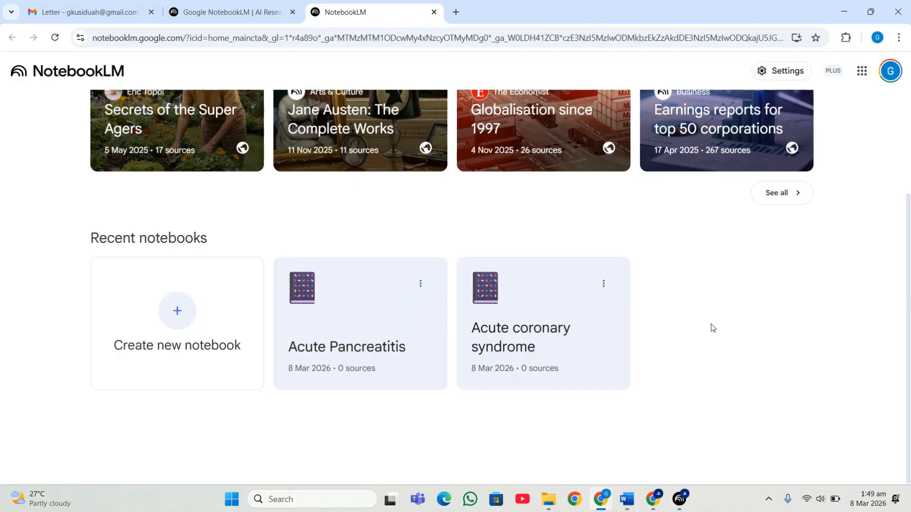
{"action": "left_click", "coordinate": [420, 285]}
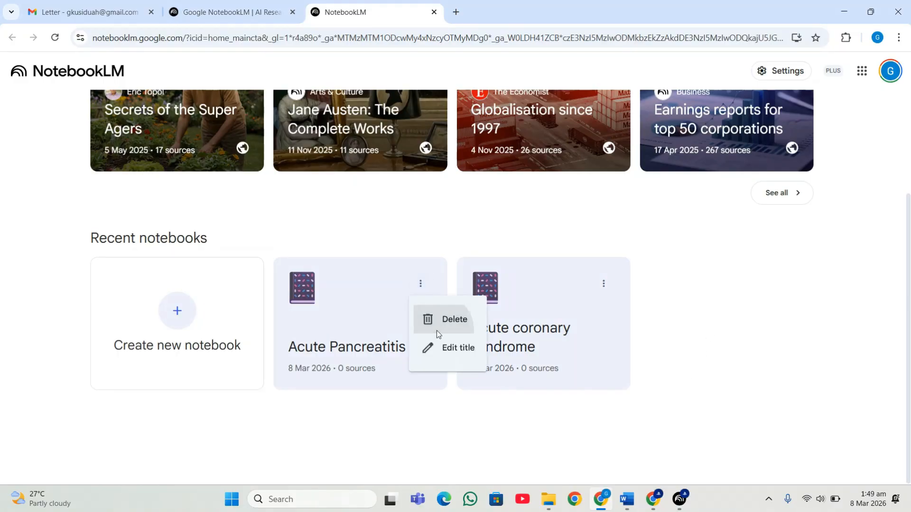
{"action": "left_click", "coordinate": [434, 328]}
{"action": "left_click", "coordinate": [502, 283]}
{"action": "left_click", "coordinate": [422, 283]}
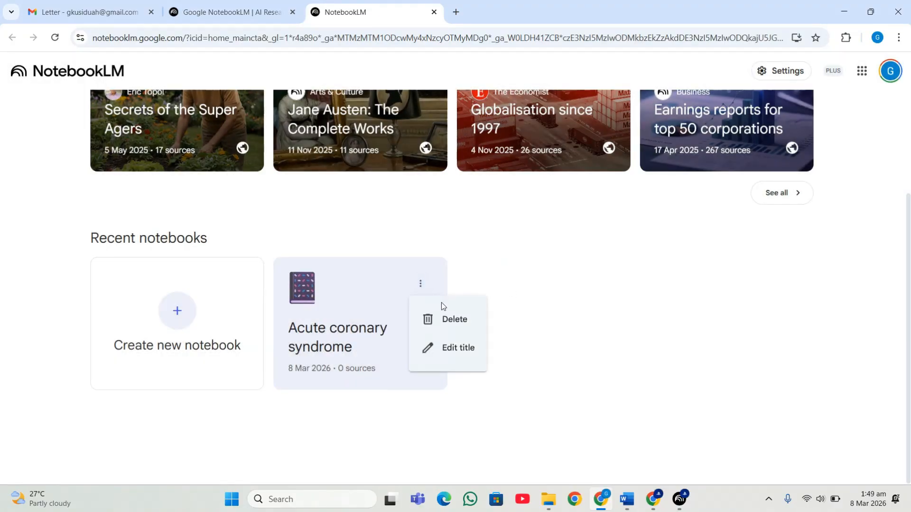
{"action": "left_click", "coordinate": [448, 317]}
{"action": "left_click", "coordinate": [519, 284]}
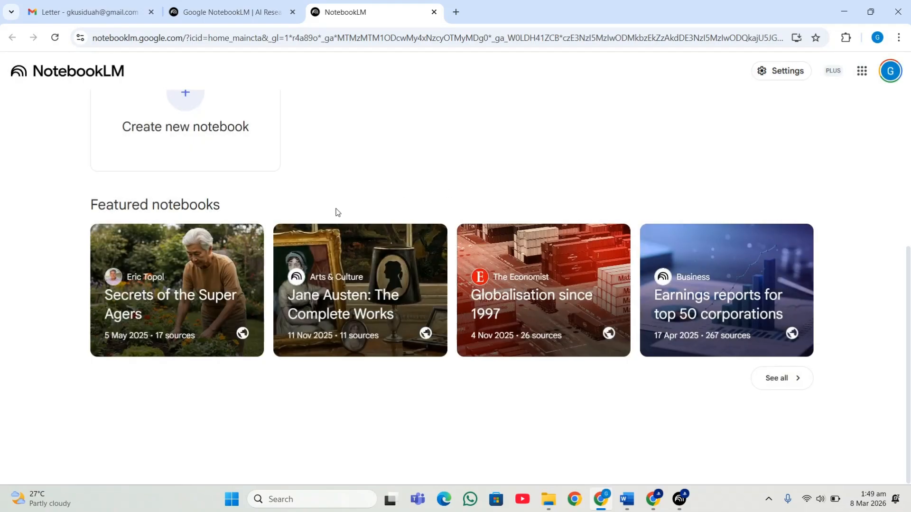
{"action": "scroll", "coordinate": [365, 190], "scroll_direction": "up", "scroll_amount": 5}
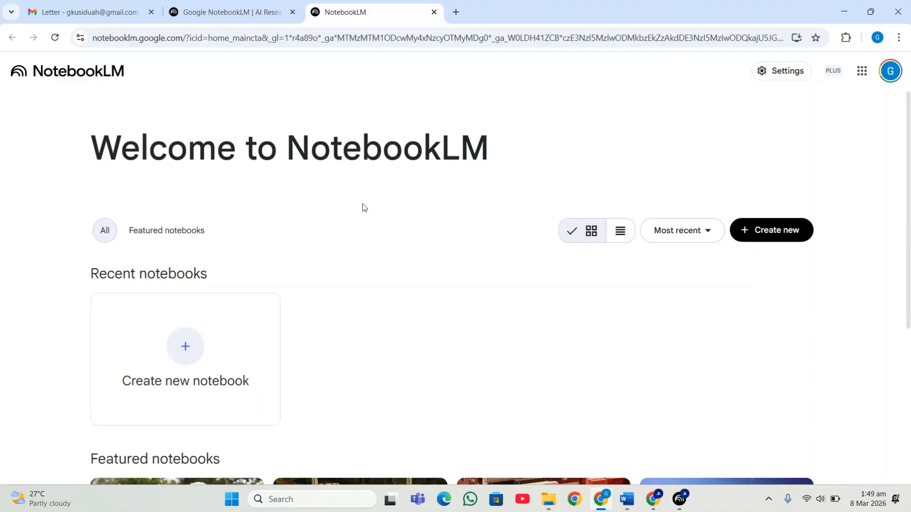
Step: Switch to the NotebookLM app, delete the Untitled notebook there and return to the Chrome window
{"action": "left_click", "coordinate": [677, 498]}
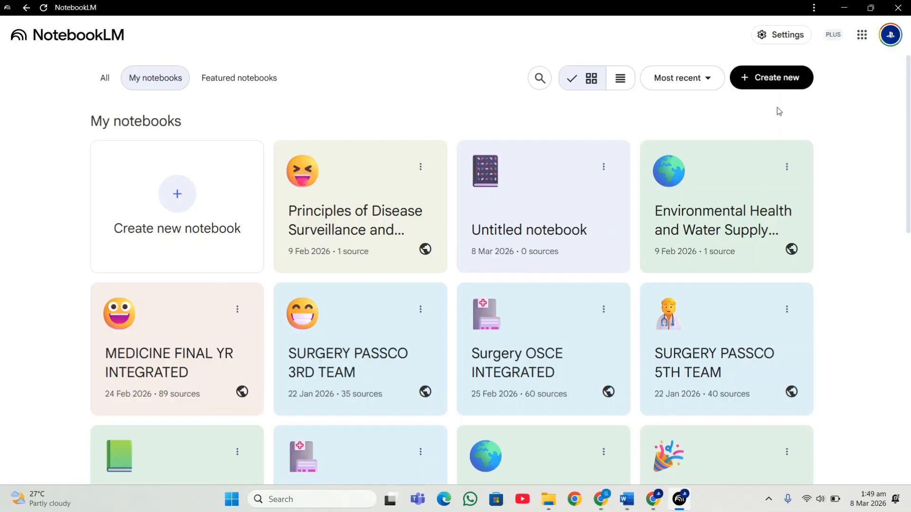
{"action": "left_click", "coordinate": [604, 167]}
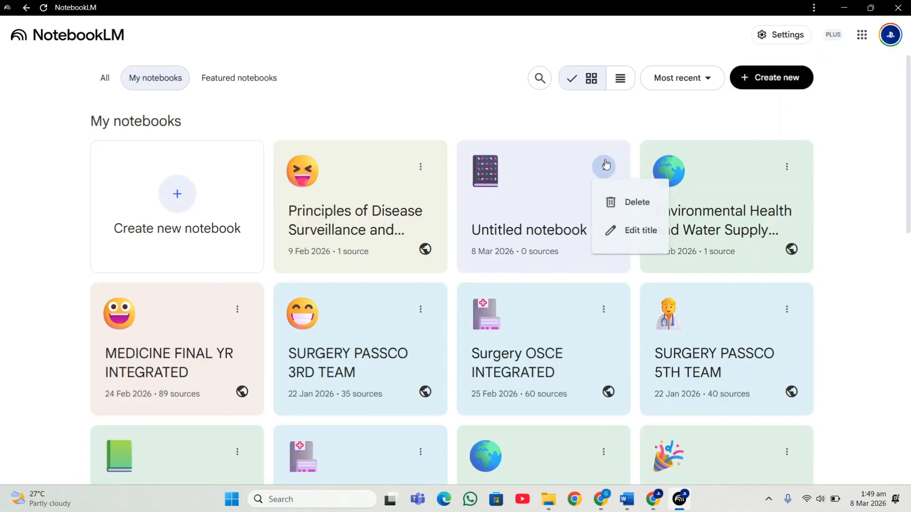
{"action": "left_click", "coordinate": [610, 203]}
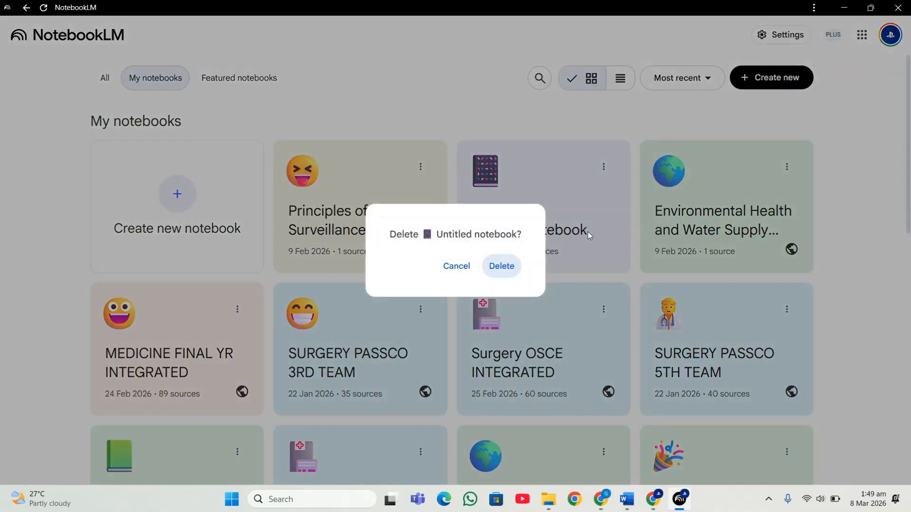
{"action": "left_click", "coordinate": [505, 277]}
{"action": "left_click", "coordinate": [844, 8]}
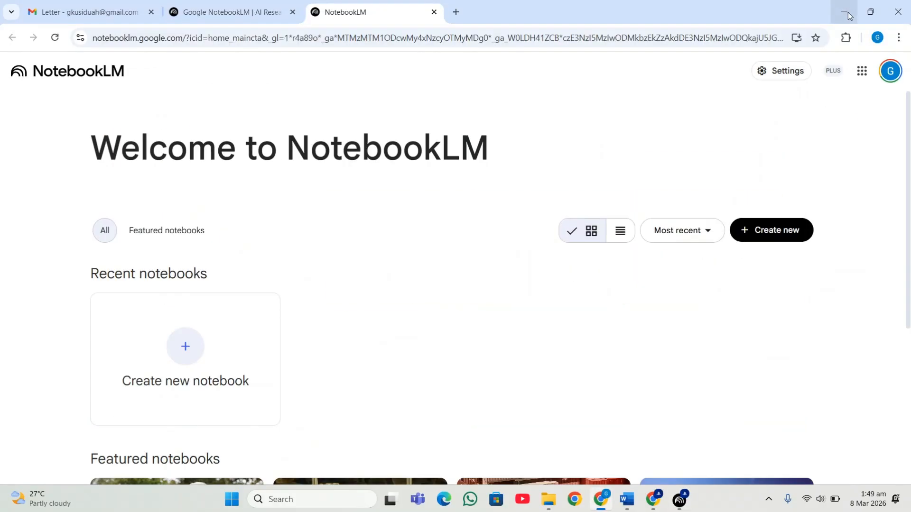
Step: Open the featured notebook Globalisation since 1997 and look over its source list and chat box
{"action": "scroll", "coordinate": [443, 234], "scroll_direction": "down", "scroll_amount": 2}
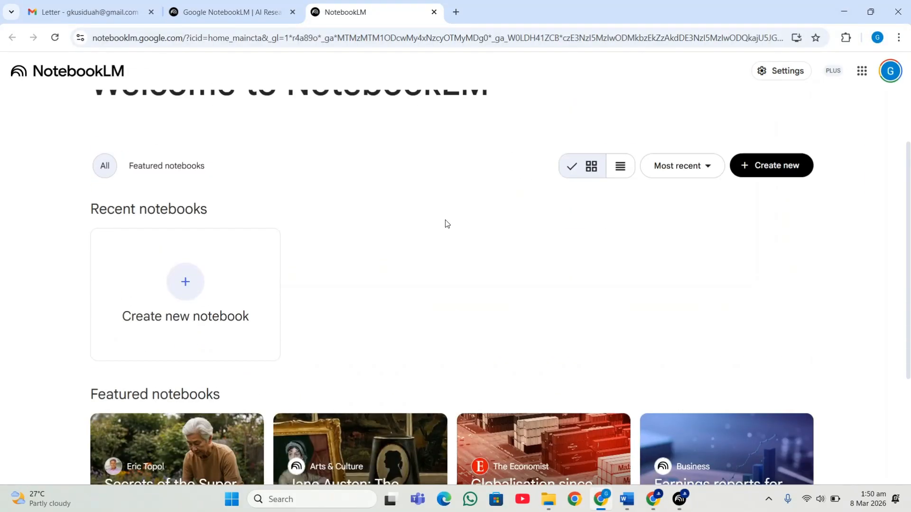
{"action": "scroll", "coordinate": [446, 223], "scroll_direction": "up", "scroll_amount": 2}
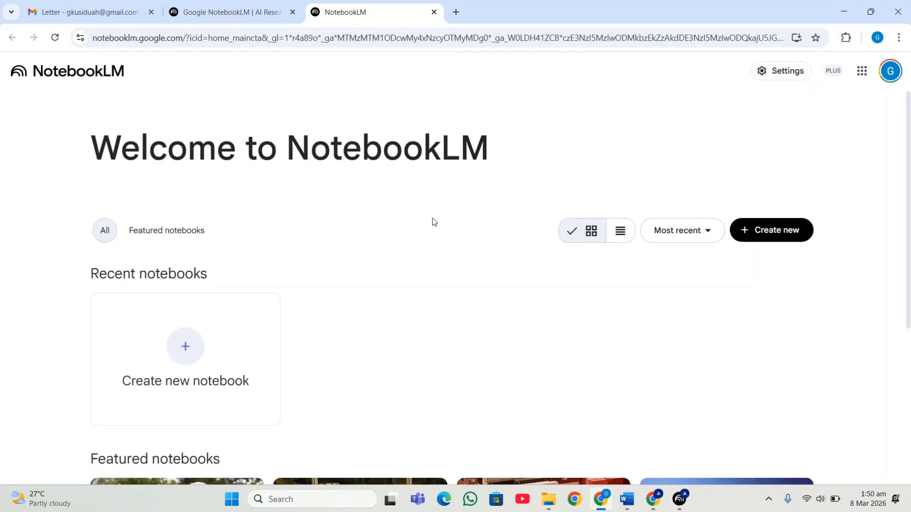
{"action": "scroll", "coordinate": [403, 342], "scroll_direction": "down", "scroll_amount": 1}
{"action": "scroll", "coordinate": [403, 341], "scroll_direction": "down", "scroll_amount": 5}
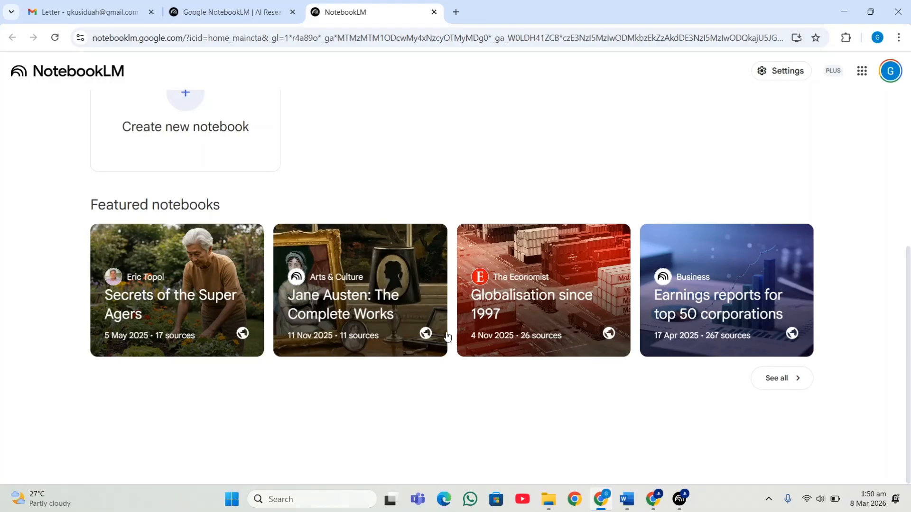
{"action": "left_click", "coordinate": [532, 298]}
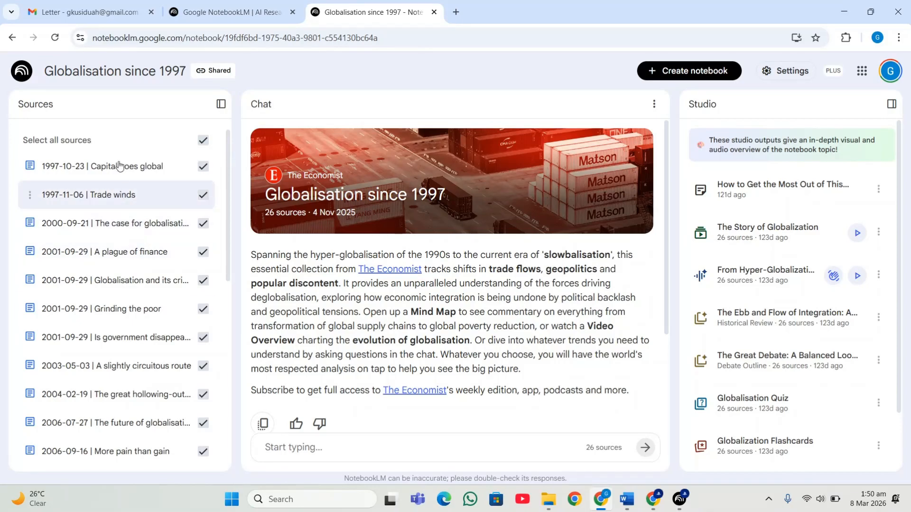
{"action": "scroll", "coordinate": [159, 270], "scroll_direction": "down", "scroll_amount": 10}
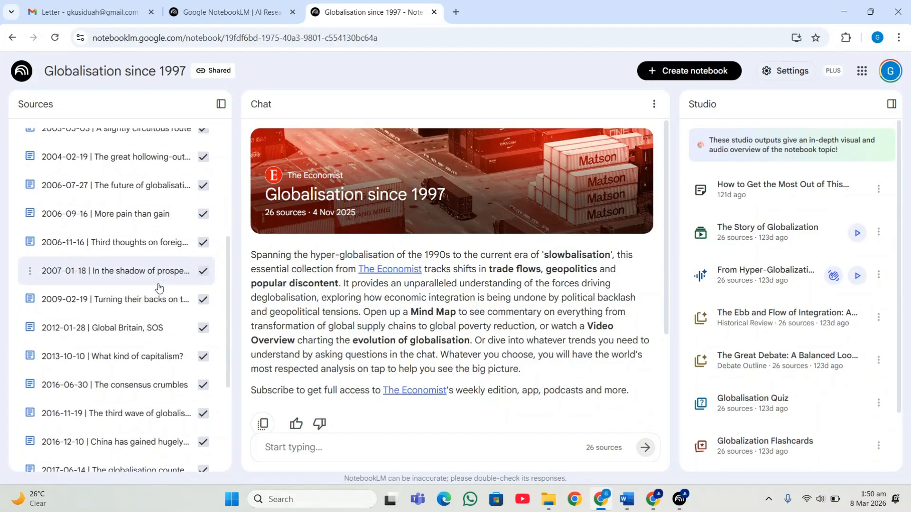
{"action": "scroll", "coordinate": [159, 280], "scroll_direction": "up", "scroll_amount": 10}
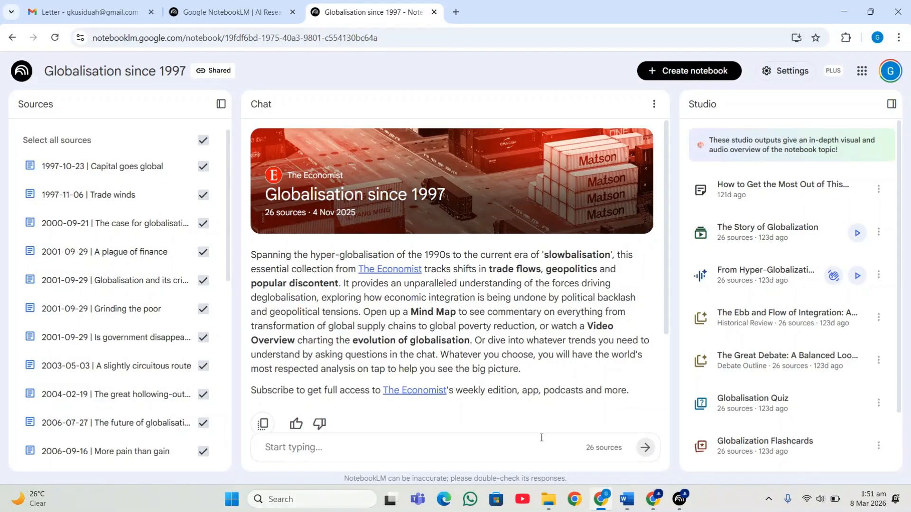
{"action": "left_click", "coordinate": [522, 459]}
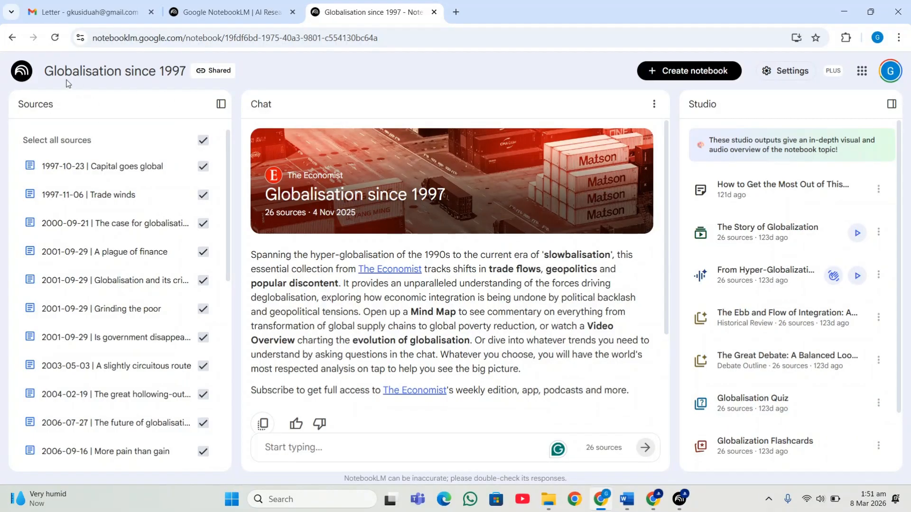
Step: Return to the NotebookLM home page and create a new notebook
{"action": "left_click", "coordinate": [17, 70]}
{"action": "scroll", "coordinate": [435, 244], "scroll_direction": "down", "scroll_amount": 5}
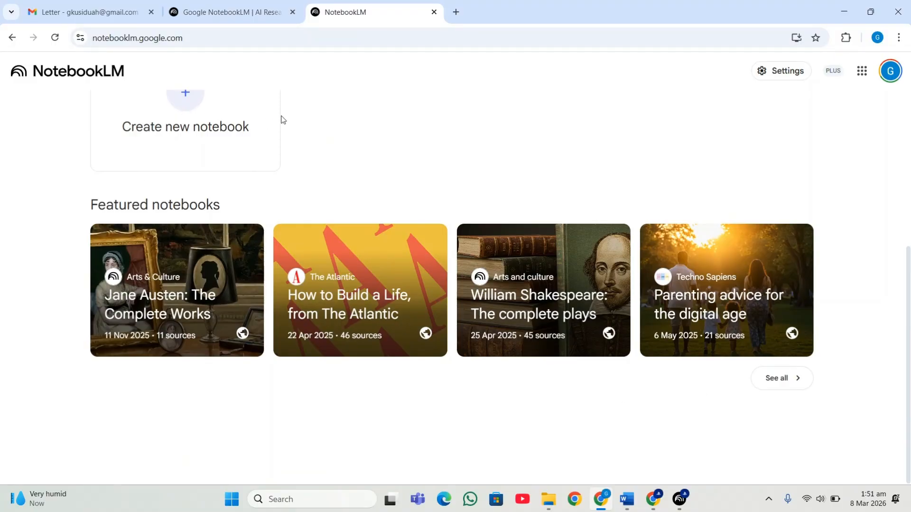
{"action": "scroll", "coordinate": [281, 122], "scroll_direction": "up", "scroll_amount": 4}
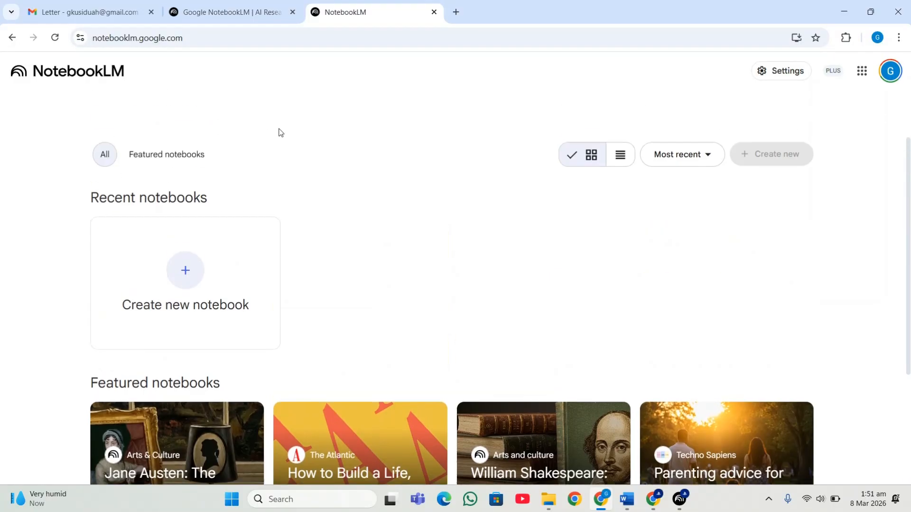
{"action": "left_click", "coordinate": [183, 265]}
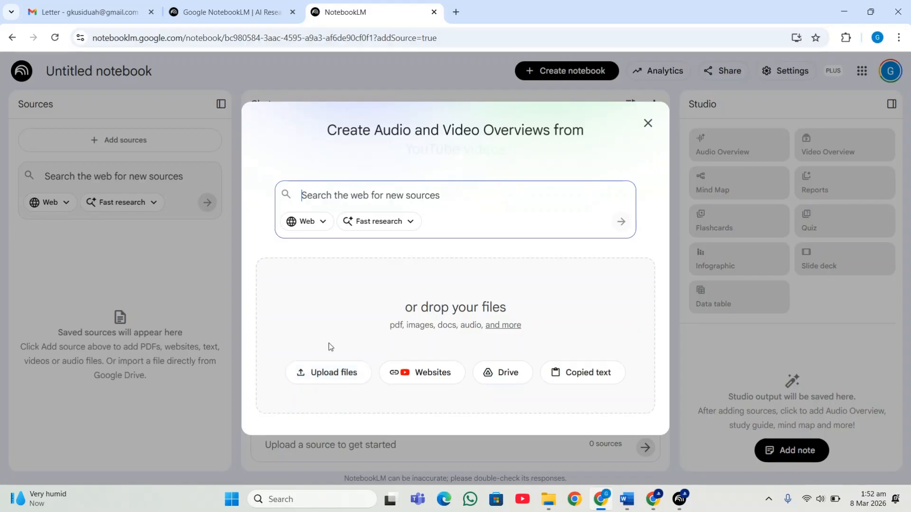
Step: View the website and YouTube URL form and the copied text form for adding sources, leaving both empty
{"action": "left_click", "coordinate": [404, 375]}
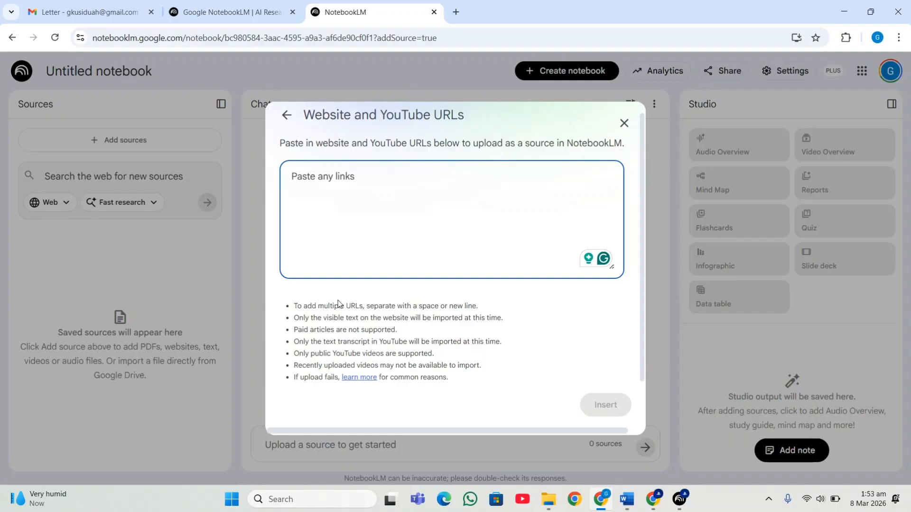
{"action": "left_click", "coordinate": [286, 116]}
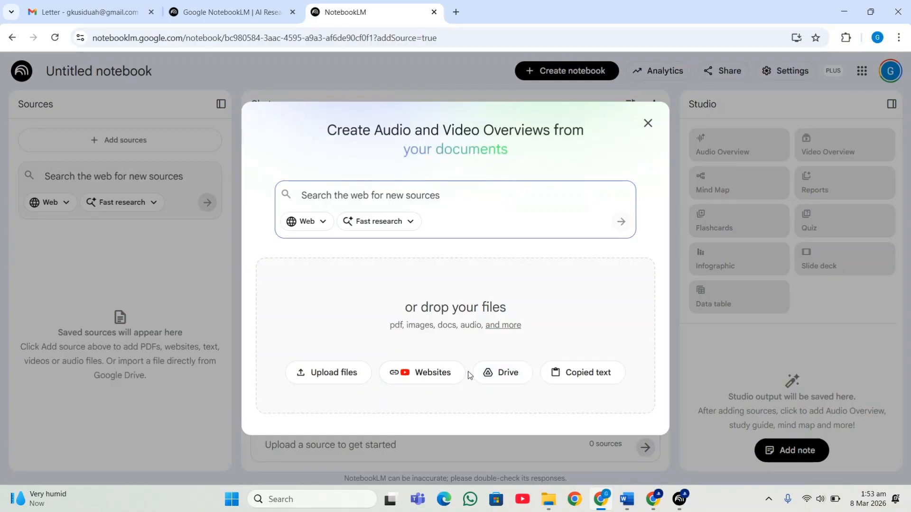
{"action": "left_click", "coordinate": [602, 372]}
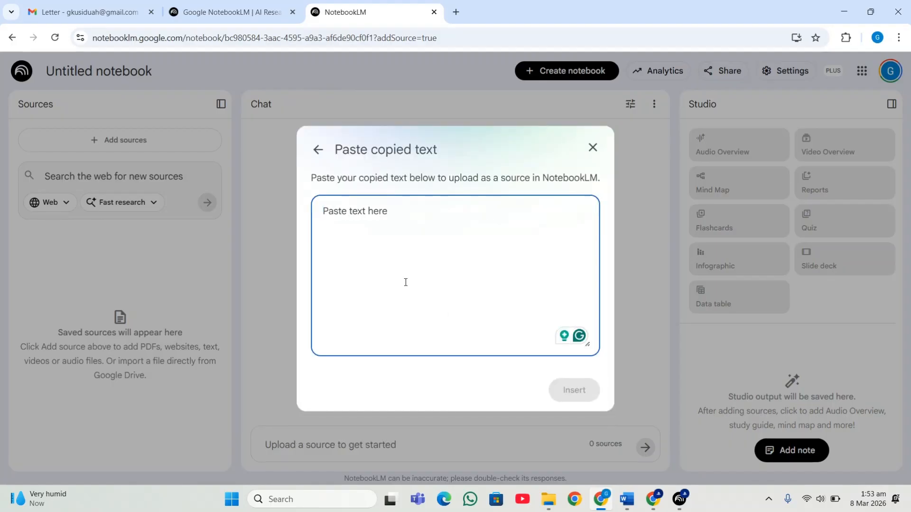
{"action": "left_click", "coordinate": [319, 150]}
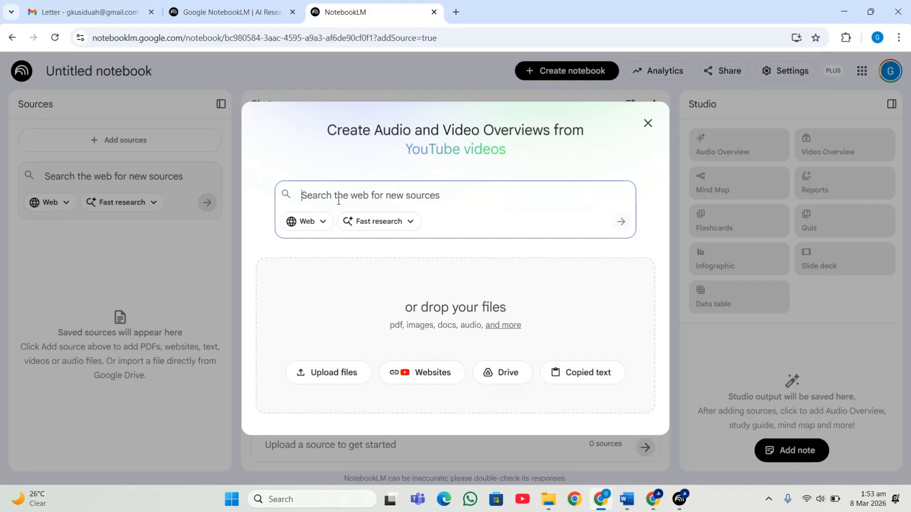
Step: Search the web for new sources on "KAP on Waste disposal in Ghana" using Deep Research
{"action": "type", "text": "KAP on"}
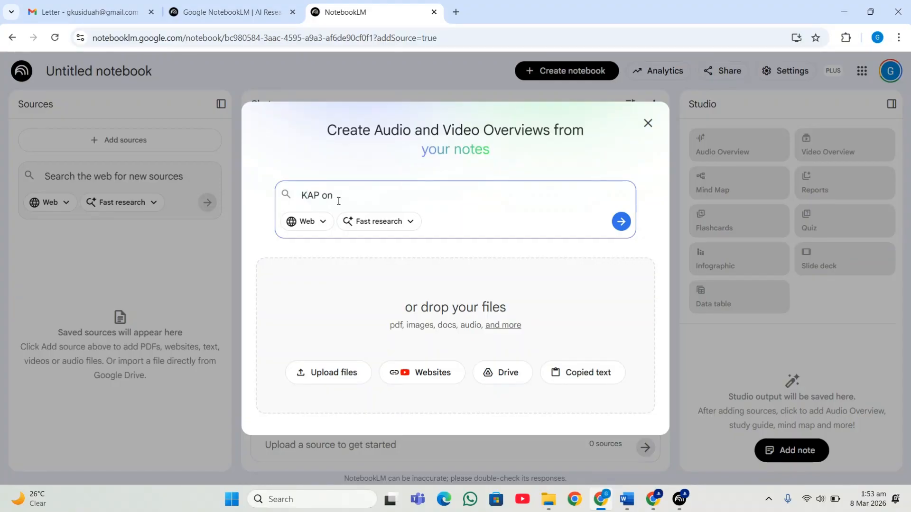
{"action": "type", "text": " Waste dispos"}
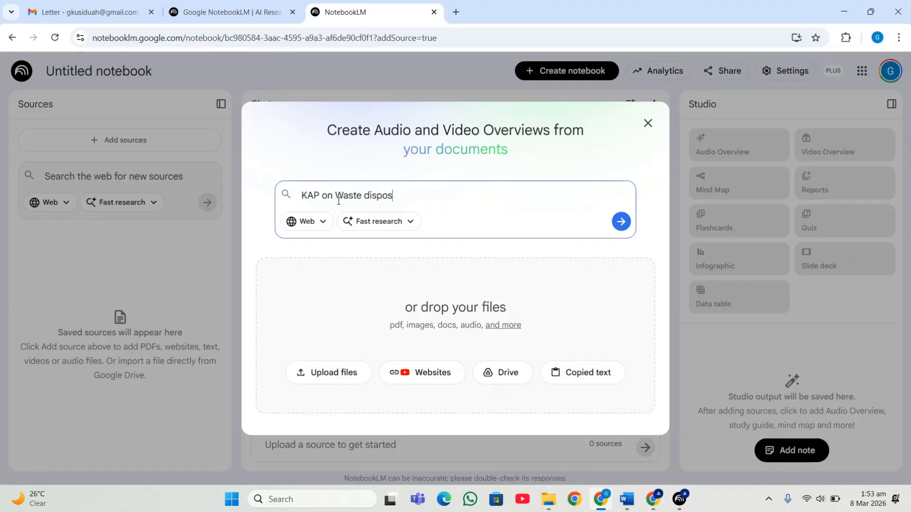
{"action": "type", "text": "al in Ghan"}
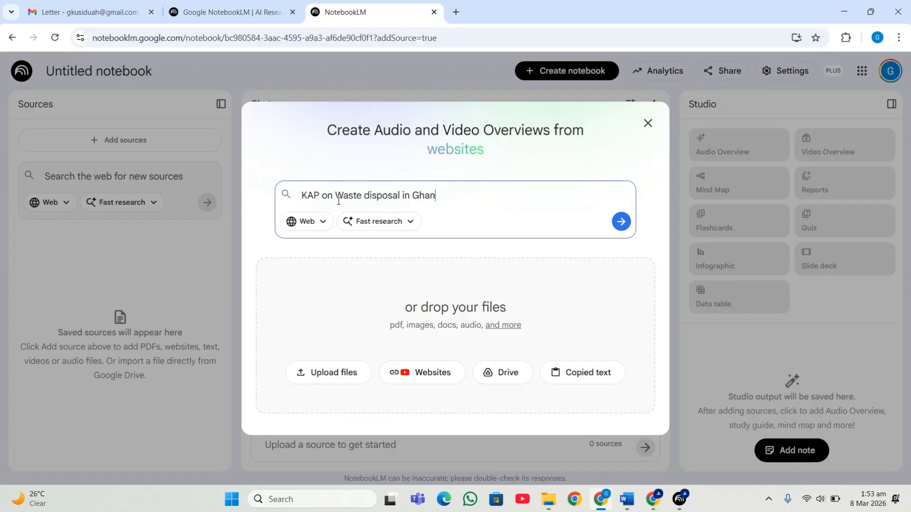
{"action": "type", "text": "a"}
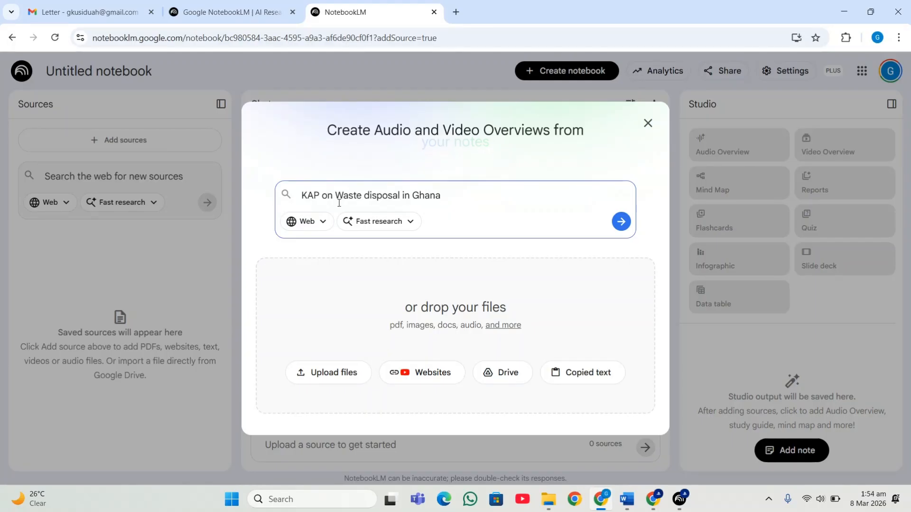
{"action": "left_click", "coordinate": [322, 221]}
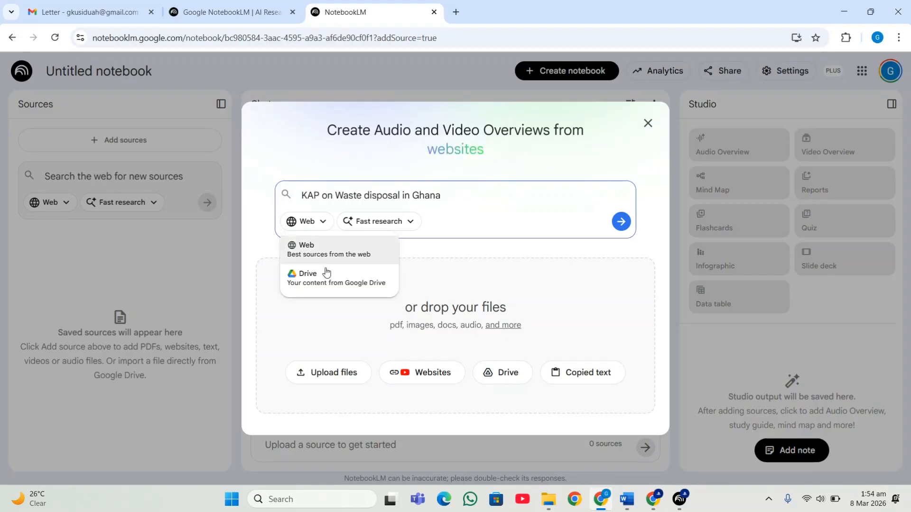
{"action": "left_click", "coordinate": [456, 220]}
{"action": "left_click", "coordinate": [403, 230]}
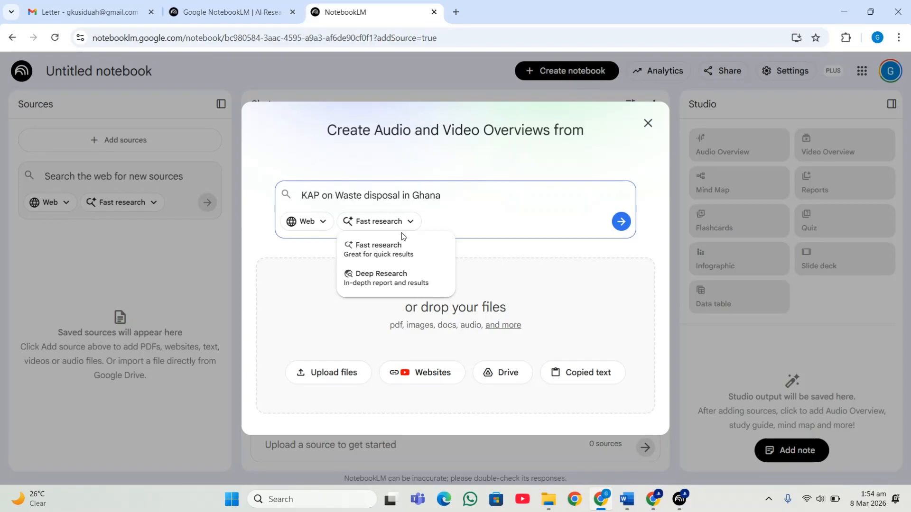
{"action": "left_click", "coordinate": [414, 275]}
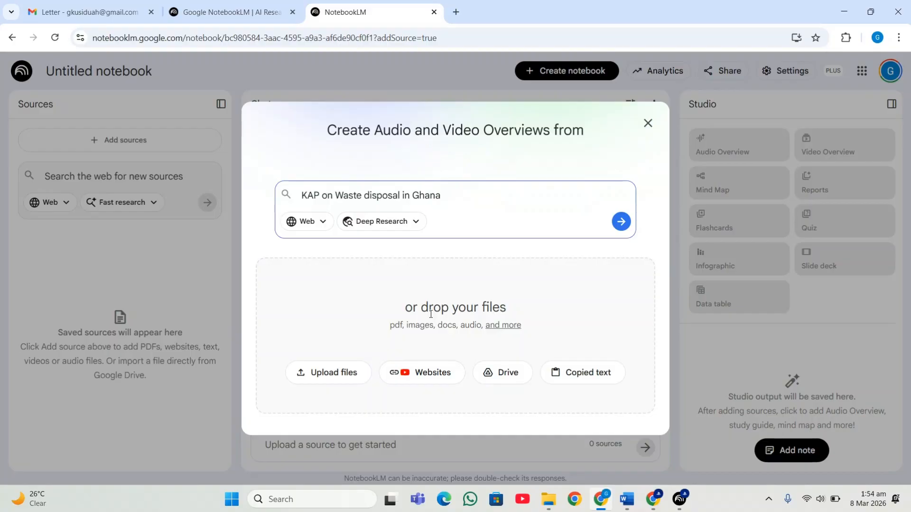
{"action": "left_click", "coordinate": [621, 221]}
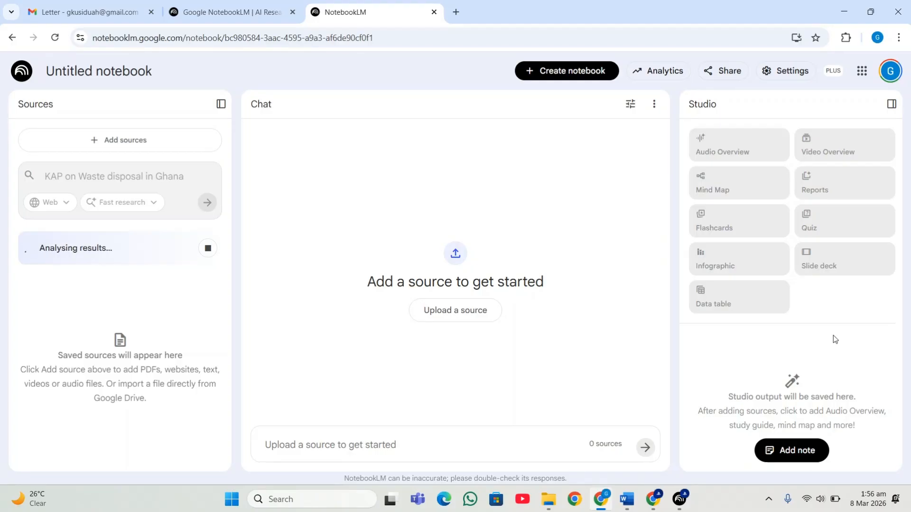
Step: Add a new note to the notebook and enter the placeholder text "n jbfufiifnviujghug" in its body
{"action": "left_click", "coordinate": [811, 452]}
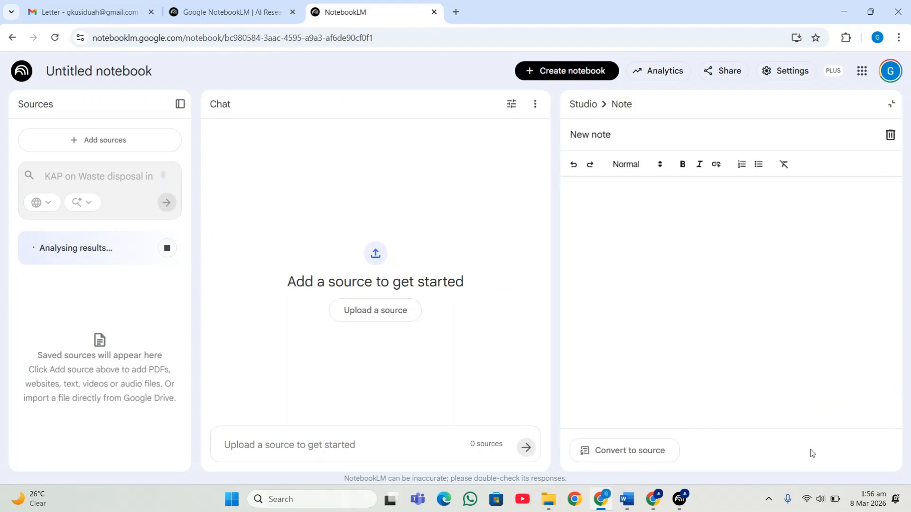
{"action": "left_click", "coordinate": [771, 238]}
{"action": "type", "text": "n jbfufiifnvi"}
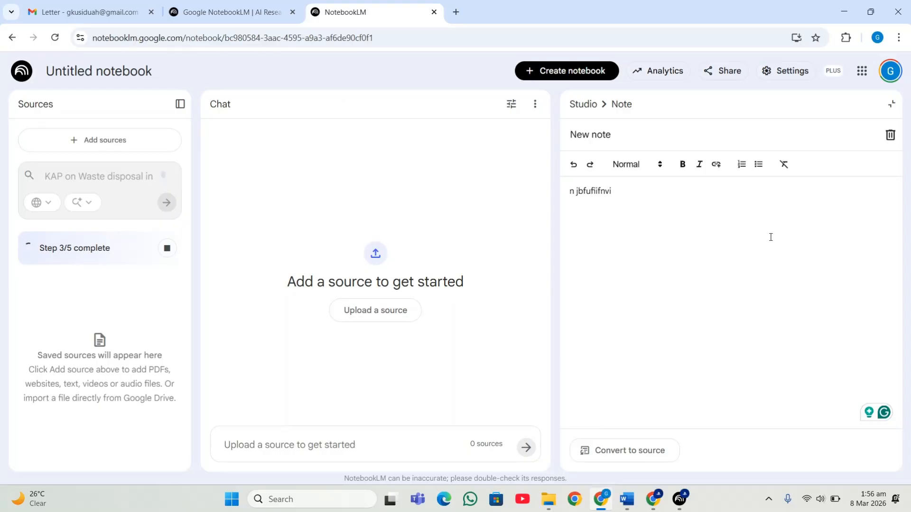
{"action": "type", "text": "ujghug"}
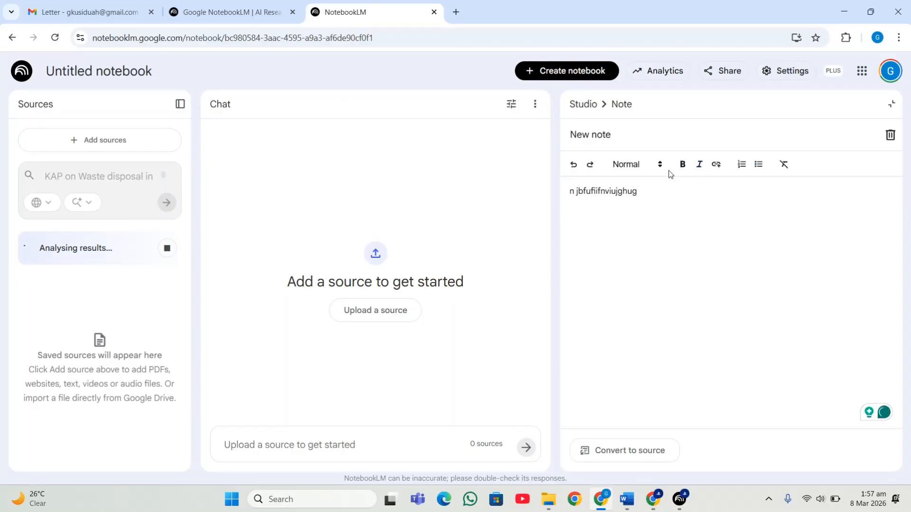
Step: Title the note "Testing" and replace its body with a short sample sentence stating that a named person is a boy
{"action": "left_click", "coordinate": [612, 135]}
{"action": "left_click_drag", "start_coordinate": [612, 134], "coordinate": [545, 124]}
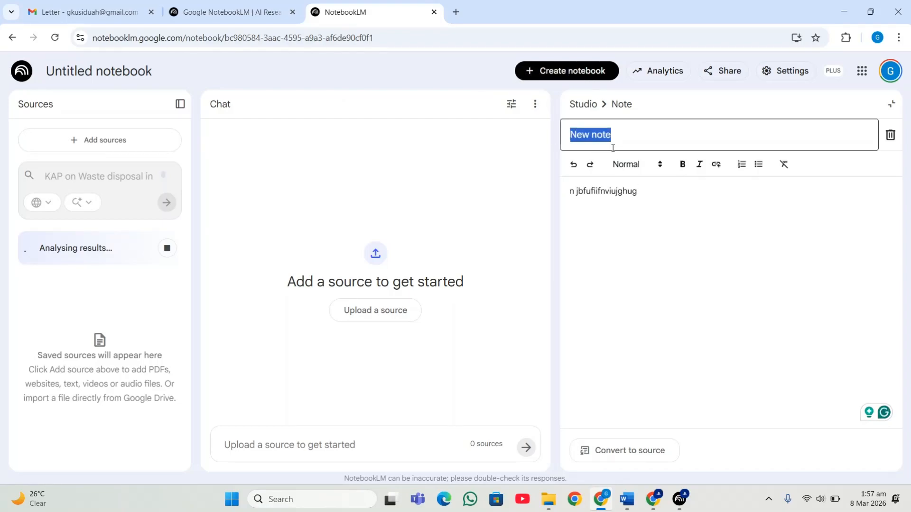
{"action": "type", "text": "Testing"}
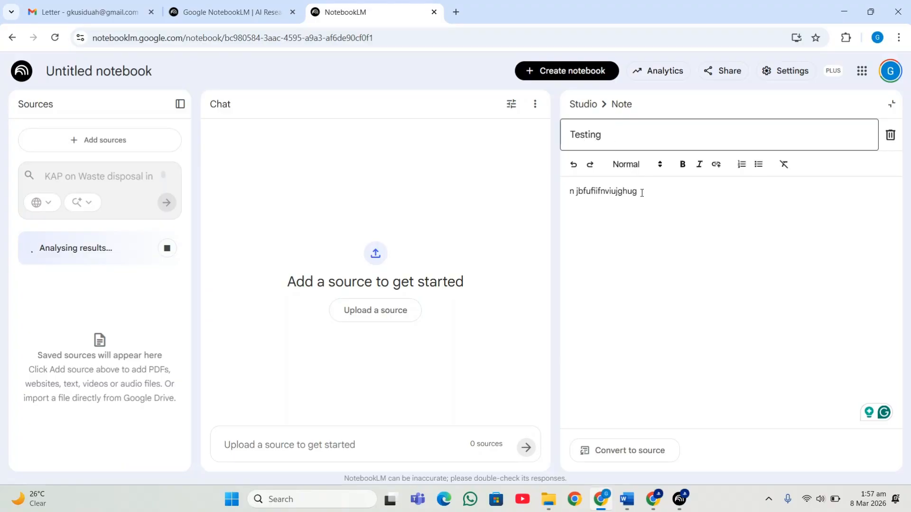
{"action": "left_click_drag", "start_coordinate": [643, 191], "coordinate": [502, 189]}
{"action": "type", "text": "Kofi is a boy"}
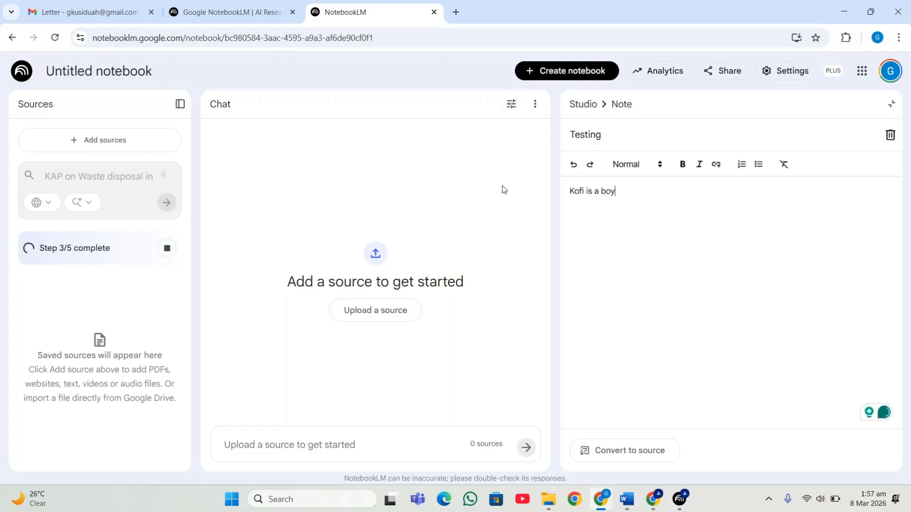
Step: Return to the Studio overview and view the conversion, export and delete options of the Testing note, choosing none
{"action": "left_click", "coordinate": [583, 104]}
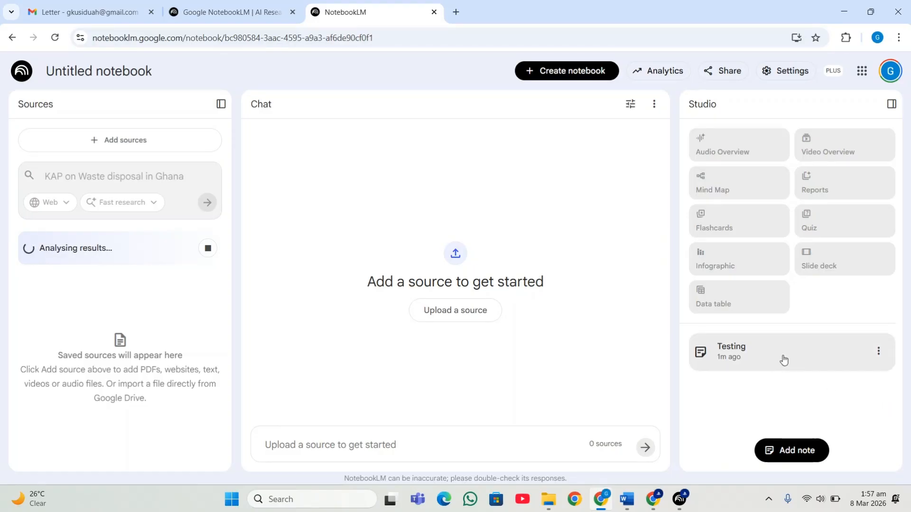
{"action": "left_click", "coordinate": [873, 356]}
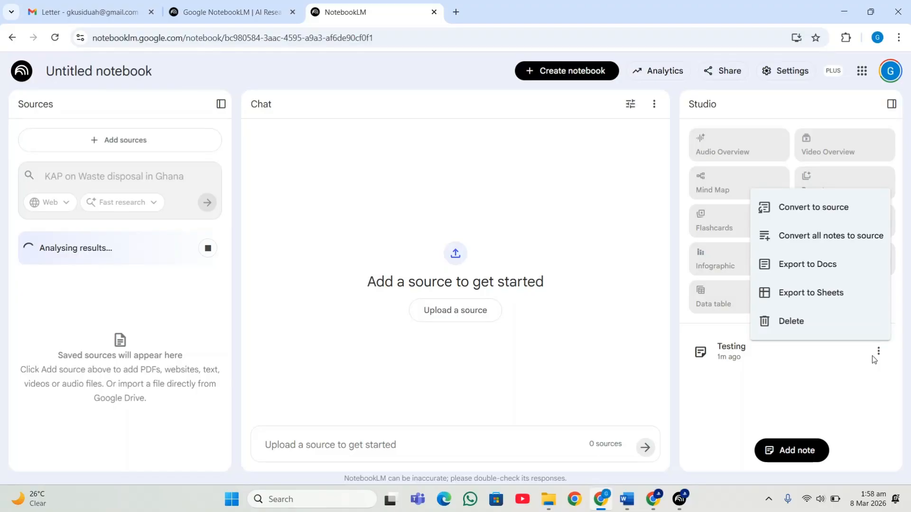
{"action": "left_click", "coordinate": [872, 356]}
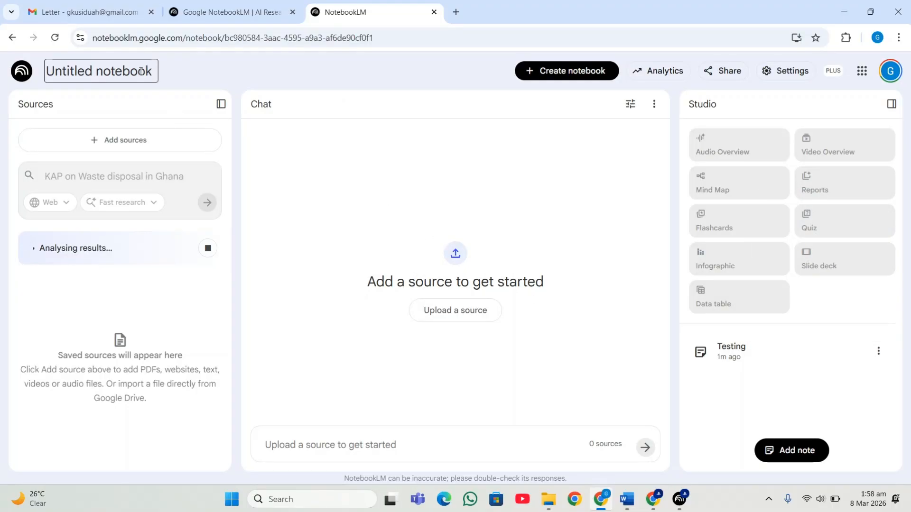
{"action": "left_click_drag", "start_coordinate": [153, 71], "coordinate": [42, 72]}
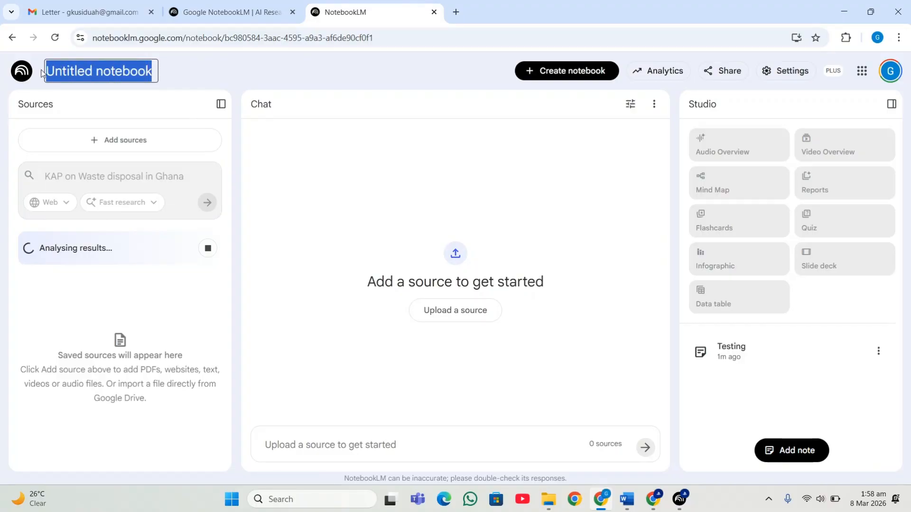
{"action": "left_click", "coordinate": [28, 74]}
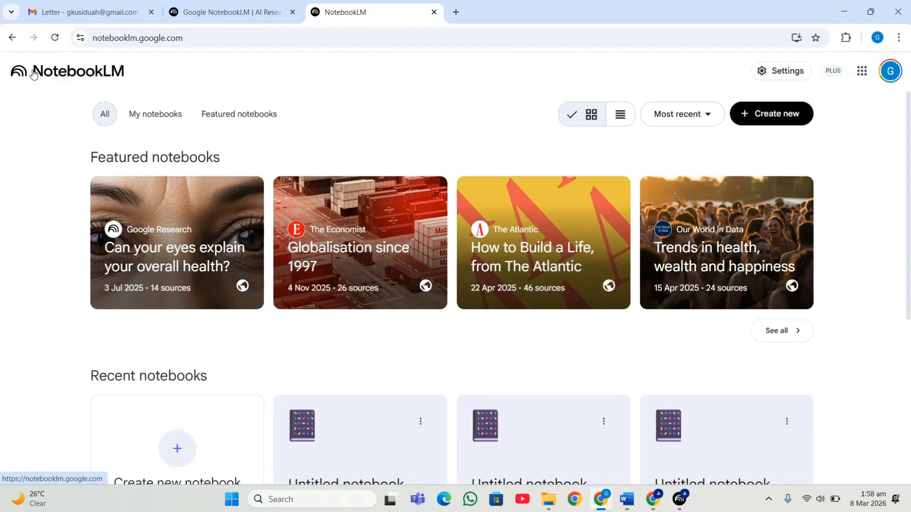
{"action": "scroll", "coordinate": [351, 366], "scroll_direction": "down", "scroll_amount": 5}
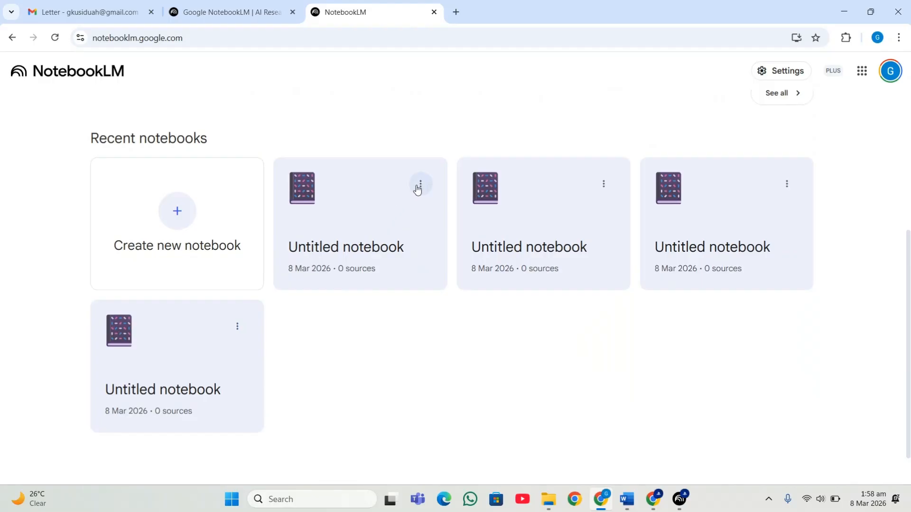
{"action": "left_click", "coordinate": [418, 188]}
{"action": "left_click", "coordinate": [465, 248]}
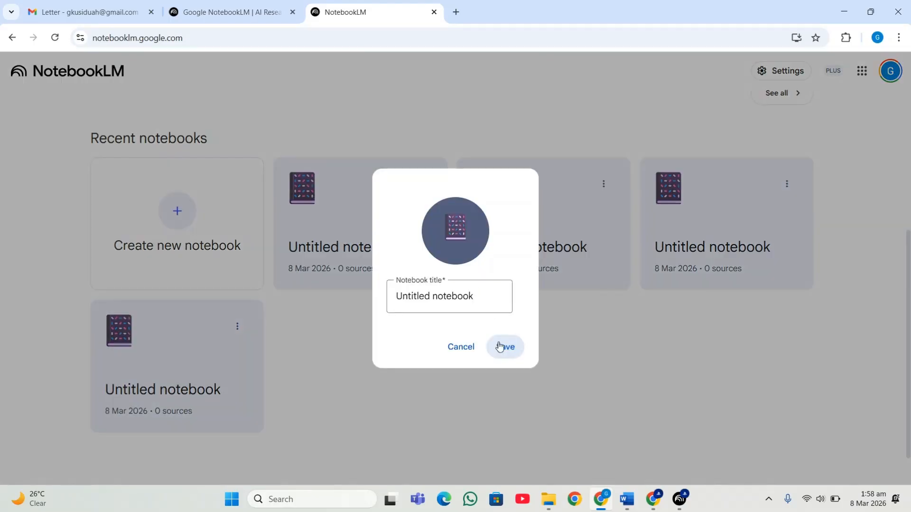
{"action": "left_click_drag", "start_coordinate": [484, 295], "coordinate": [393, 288]}
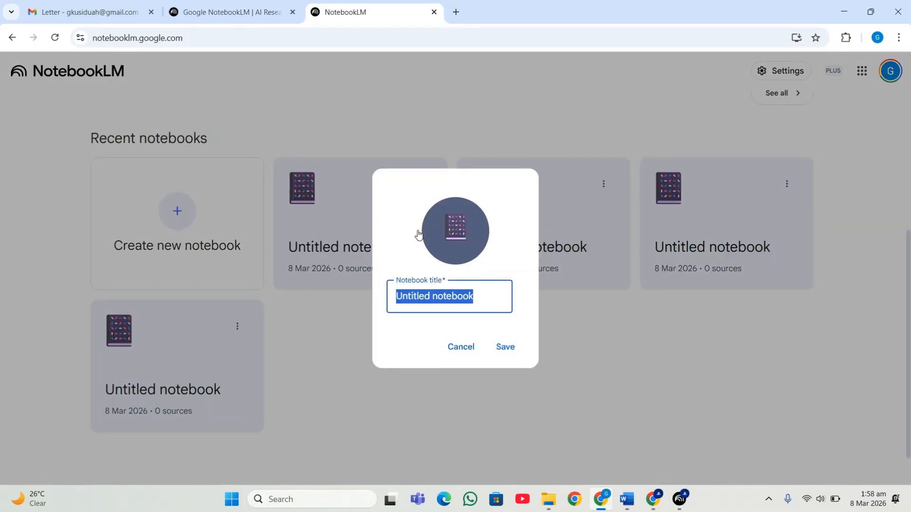
{"action": "left_click", "coordinate": [456, 226]}
{"action": "left_click", "coordinate": [469, 346]}
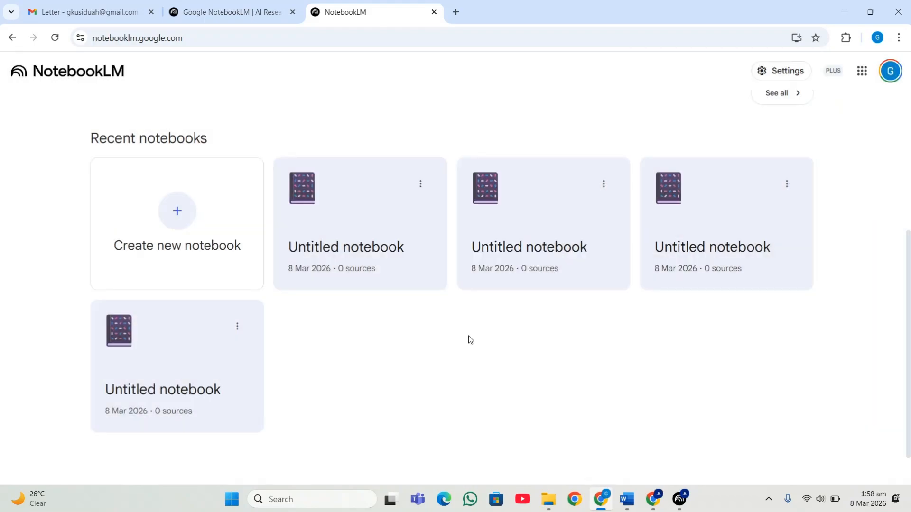
Step: Open the most recent untitled notebook and rename it "Testing"
{"action": "left_click", "coordinate": [380, 241]}
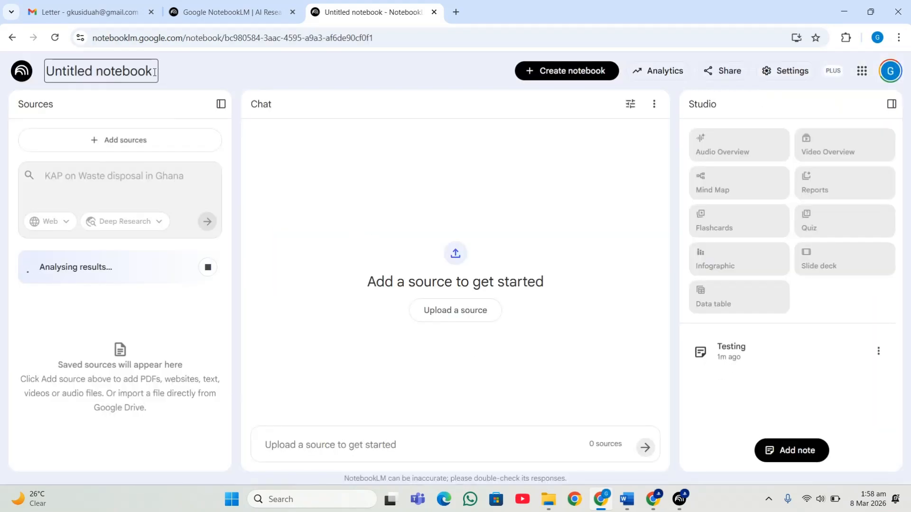
{"action": "left_click_drag", "start_coordinate": [154, 72], "coordinate": [28, 72]}
{"action": "type", "text": "Testinbg"}
{"action": "key", "text": "BackSpace"}
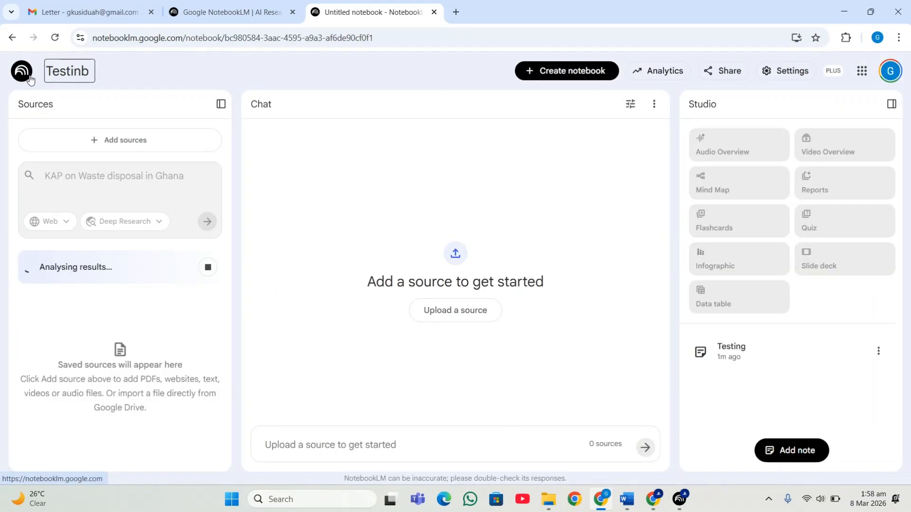
{"action": "key", "text": "BackSpace"}
{"action": "type", "text": "g"}
{"action": "left_click", "coordinate": [140, 95]}
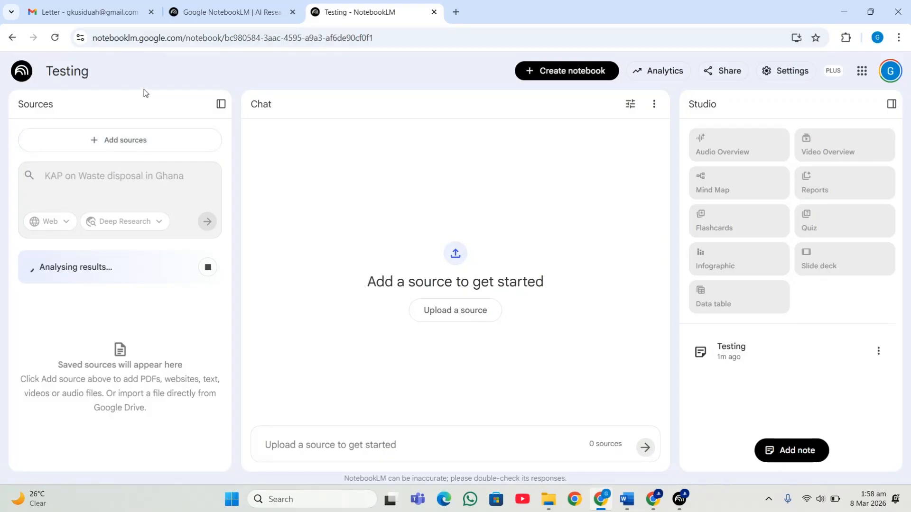
Step: Return to the home page and view the title editing dialog of the Testing notebook, cancelling without changes
{"action": "left_click", "coordinate": [21, 71]}
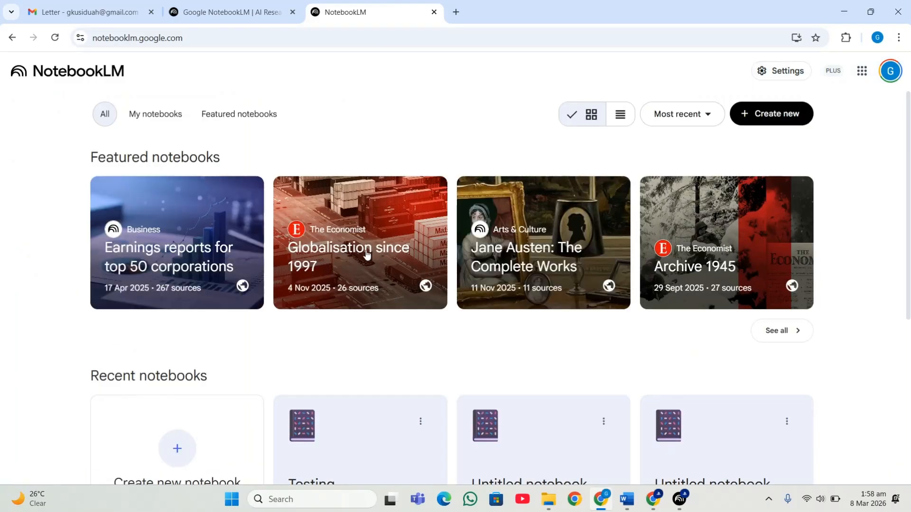
{"action": "scroll", "coordinate": [367, 255], "scroll_direction": "down", "scroll_amount": 5}
{"action": "left_click", "coordinate": [420, 185]}
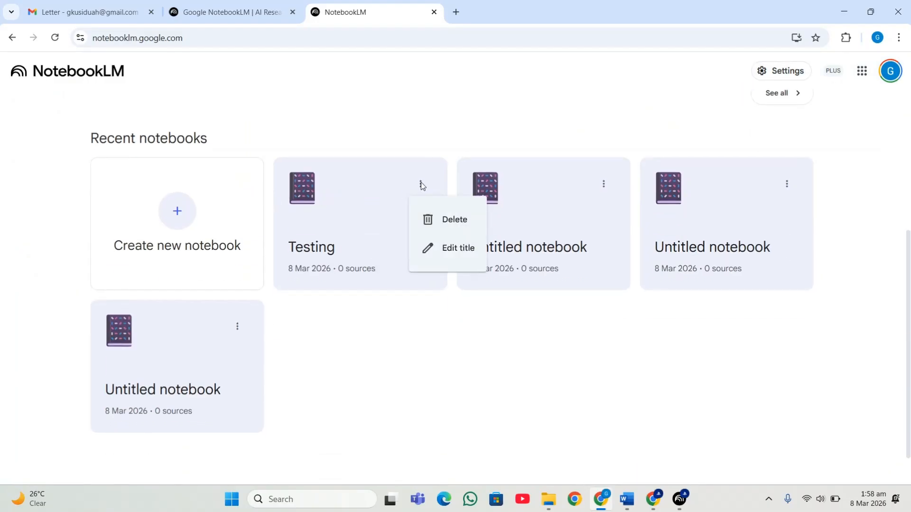
{"action": "left_click", "coordinate": [448, 248]}
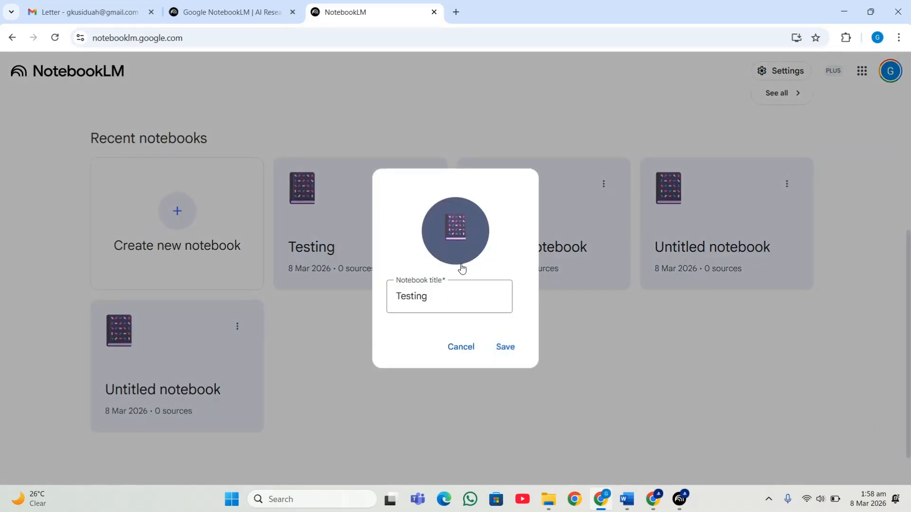
{"action": "left_click", "coordinate": [462, 347]}
Step: Reopen the Testing notebook and examine the completed Deep Research report and its list of cited sources
{"action": "left_click", "coordinate": [349, 234]}
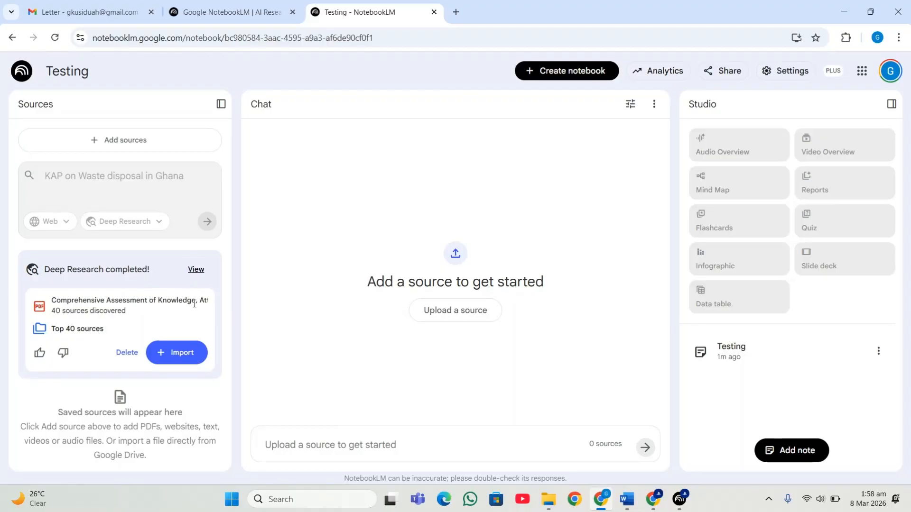
{"action": "left_click", "coordinate": [195, 268]}
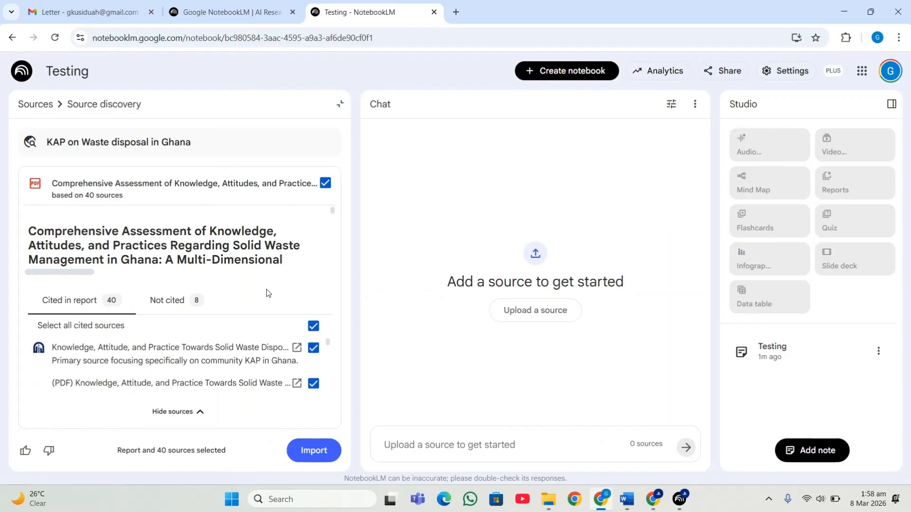
{"action": "scroll", "coordinate": [239, 341], "scroll_direction": "down", "scroll_amount": 2}
{"action": "scroll", "coordinate": [240, 342], "scroll_direction": "down", "scroll_amount": 10}
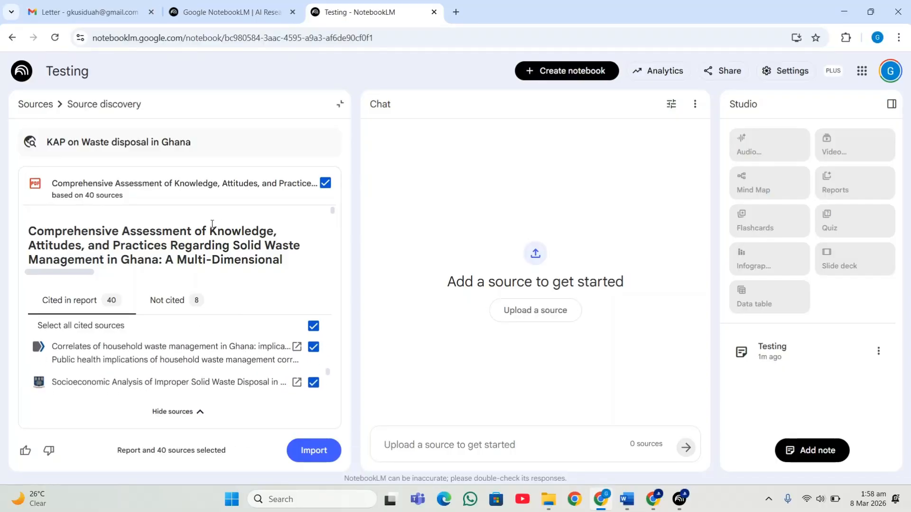
{"action": "mouse_move", "coordinate": [211, 231]}
{"action": "left_mouse_down"}
{"action": "mouse_move", "coordinate": [273, 245]}
{"action": "mouse_move", "coordinate": [162, 250]}
{"action": "mouse_move", "coordinate": [173, 260]}
{"action": "mouse_move", "coordinate": [253, 246]}
{"action": "mouse_move", "coordinate": [296, 258]}
{"action": "mouse_move", "coordinate": [240, 218]}
{"action": "mouse_move", "coordinate": [240, 203]}
{"action": "mouse_move", "coordinate": [241, 231]}
{"action": "left_mouse_up"}
{"action": "scroll", "coordinate": [254, 379], "scroll_direction": "down", "scroll_amount": 3}
{"action": "scroll", "coordinate": [247, 374], "scroll_direction": "down", "scroll_amount": 3}
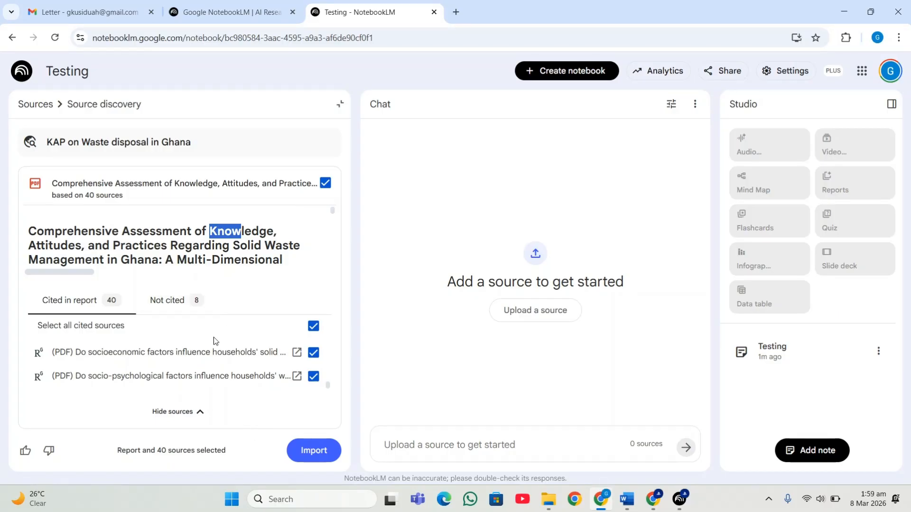
Step: Hide the report's source list and import the report with all 40 selected sources into the notebook
{"action": "left_click", "coordinate": [190, 424]}
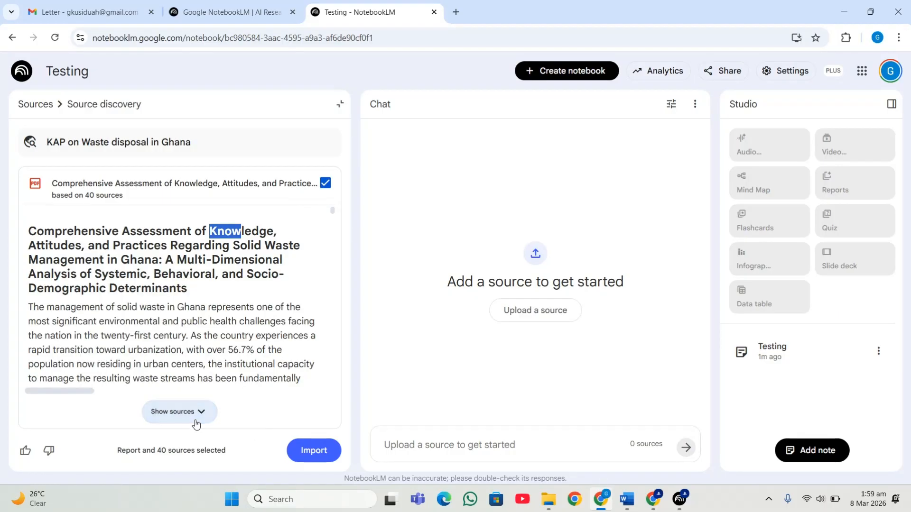
{"action": "left_click", "coordinate": [297, 451]}
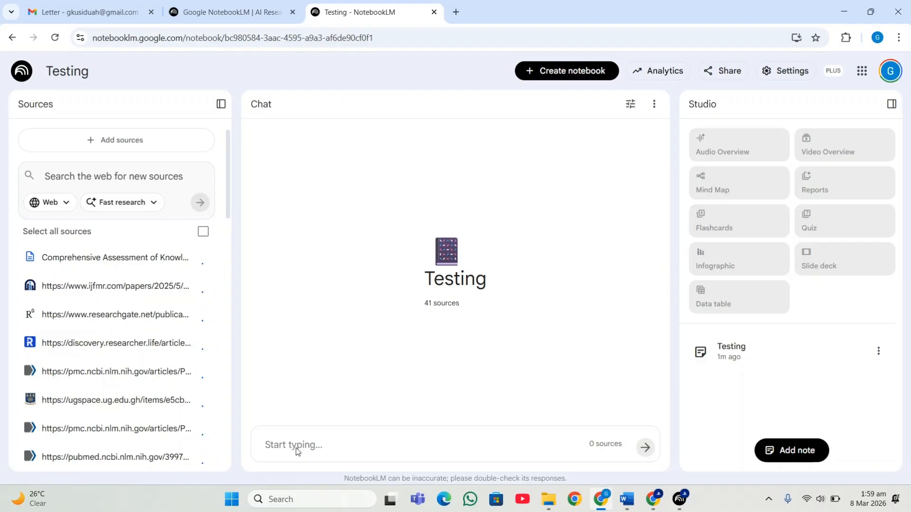
Step: Open the dialog for adding sources, check how much of the notebook's source limit is used, and close it
{"action": "left_click", "coordinate": [167, 137]}
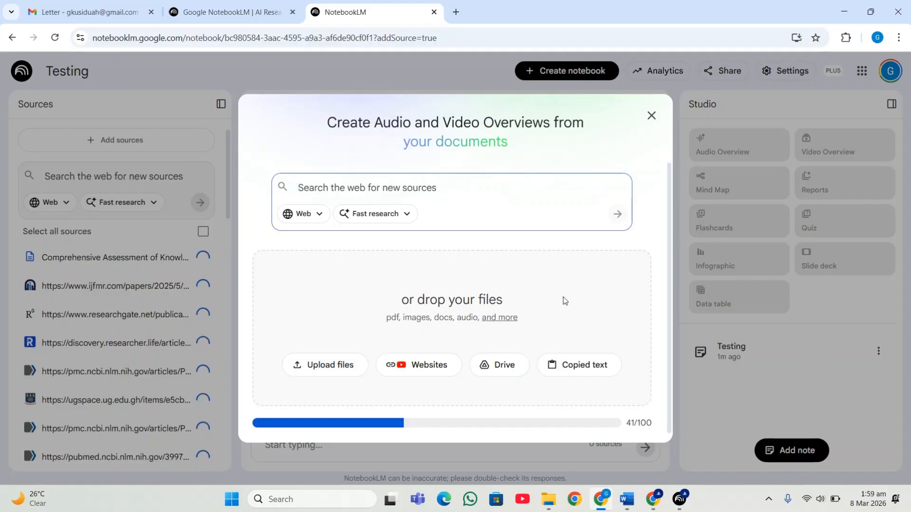
{"action": "left_click_drag", "start_coordinate": [624, 423], "coordinate": [657, 426]}
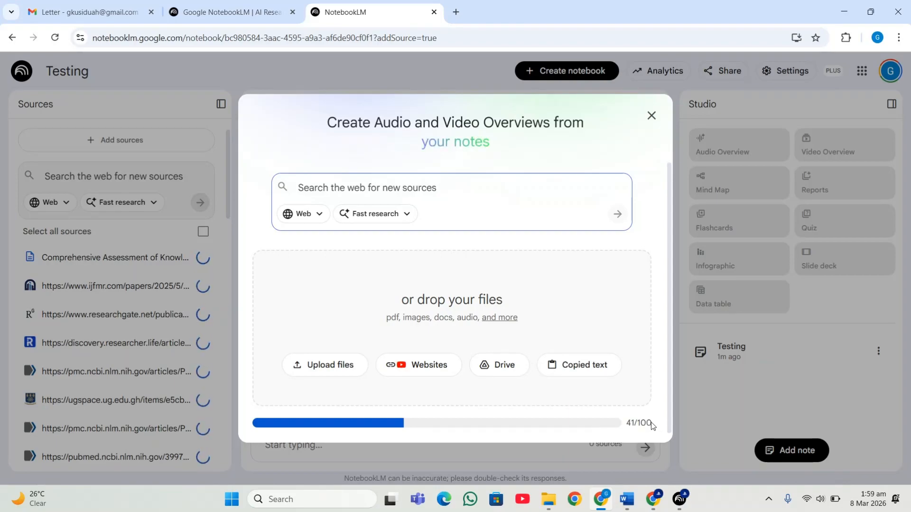
{"action": "left_click_drag", "start_coordinate": [651, 422], "coordinate": [628, 425]}
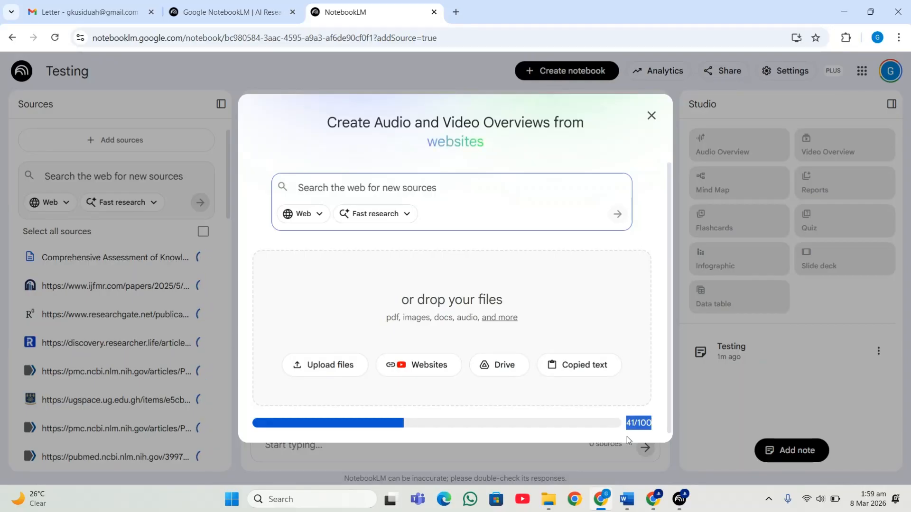
{"action": "left_click", "coordinate": [651, 115]}
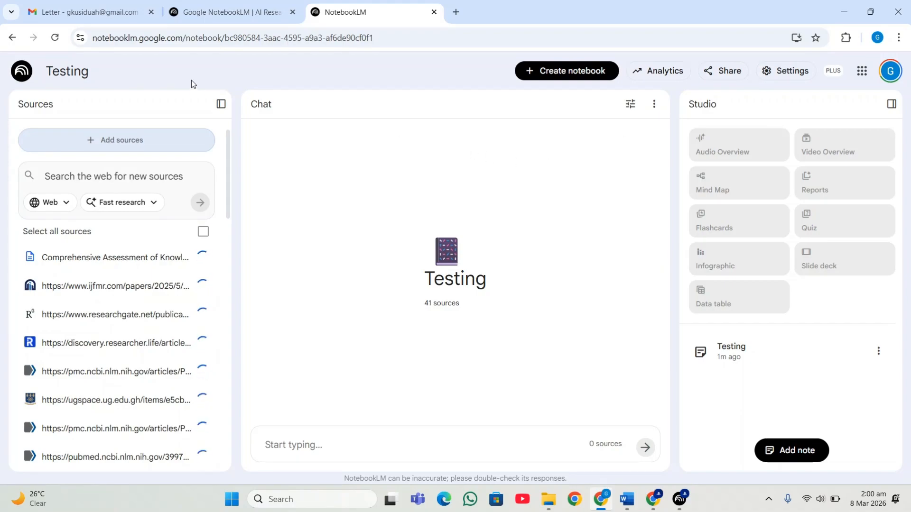
Step: Collapse the Sources and Studio panels, expand Sources again, and look through the imported sources
{"action": "left_click", "coordinate": [221, 104]}
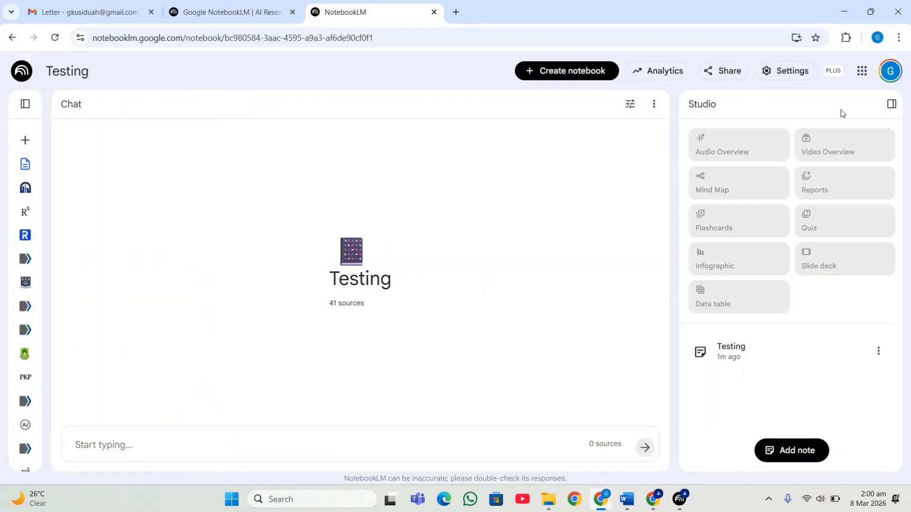
{"action": "left_click", "coordinate": [891, 104]}
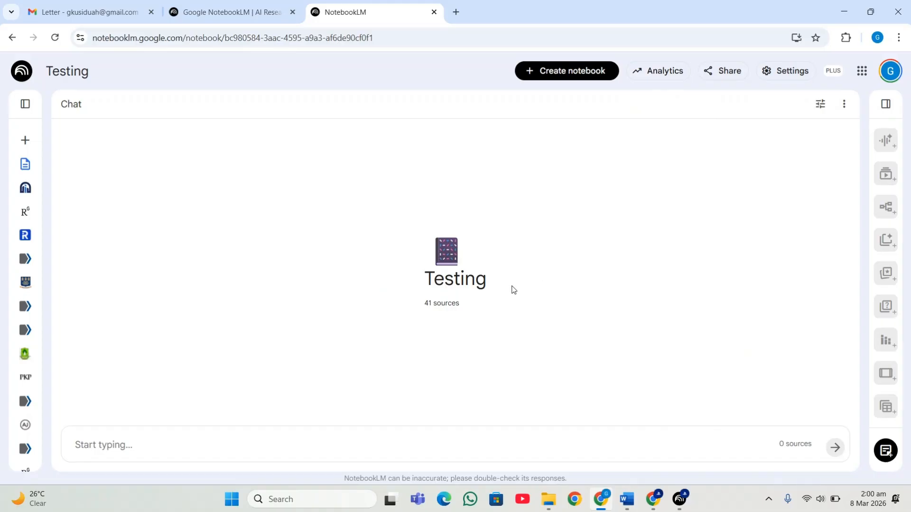
{"action": "left_click", "coordinate": [25, 104]}
{"action": "scroll", "coordinate": [153, 321], "scroll_direction": "down", "scroll_amount": 1}
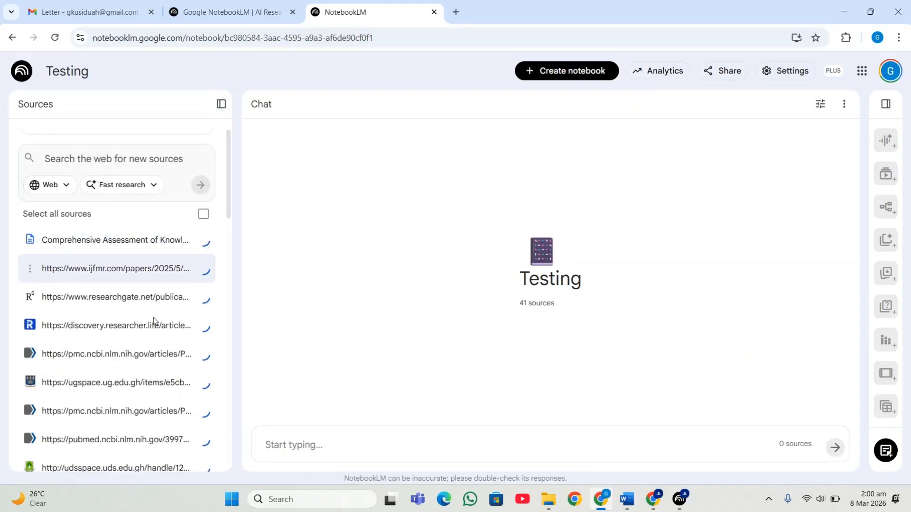
{"action": "scroll", "coordinate": [154, 320], "scroll_direction": "down", "scroll_amount": 15}
{"action": "scroll", "coordinate": [157, 316], "scroll_direction": "up", "scroll_amount": 10}
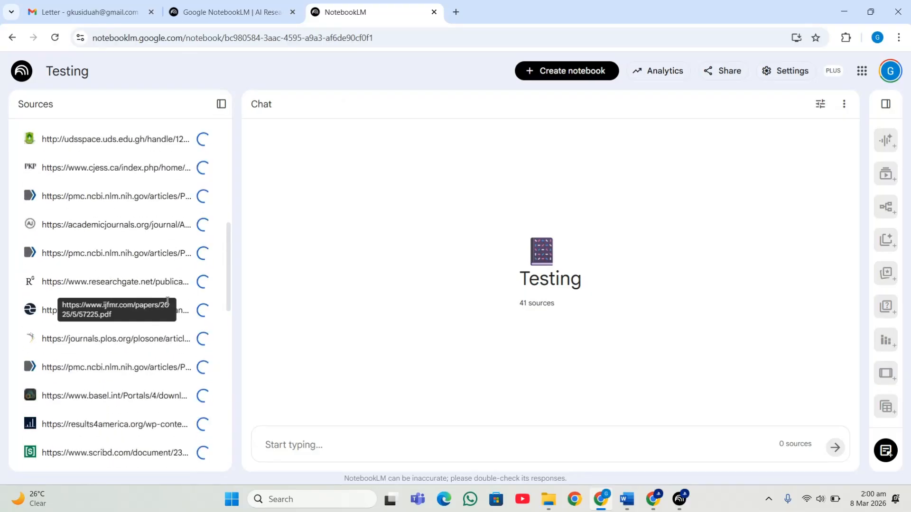
Step: Expand the Studio panel, return to the start of the source list, and check the notebook's Analytics
{"action": "left_click", "coordinate": [885, 105]}
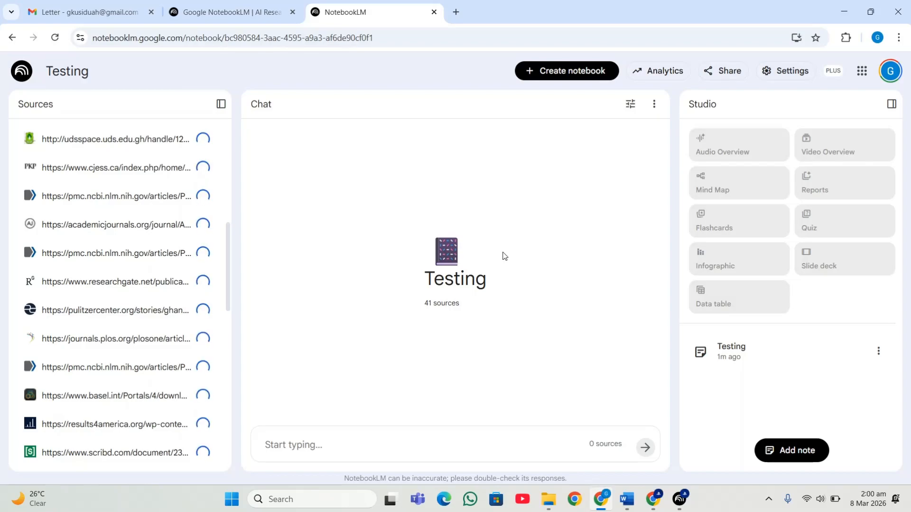
{"action": "scroll", "coordinate": [199, 317], "scroll_direction": "up", "scroll_amount": 6}
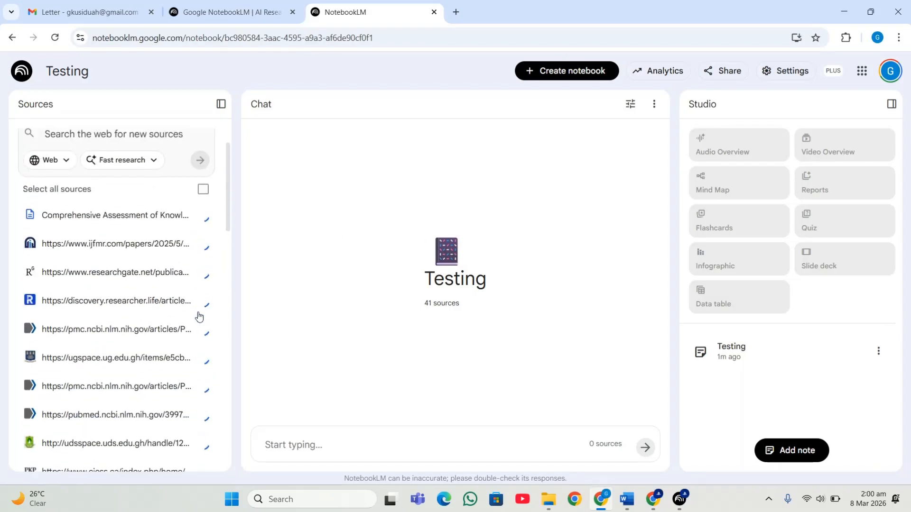
{"action": "scroll", "coordinate": [200, 317], "scroll_direction": "up", "scroll_amount": 1}
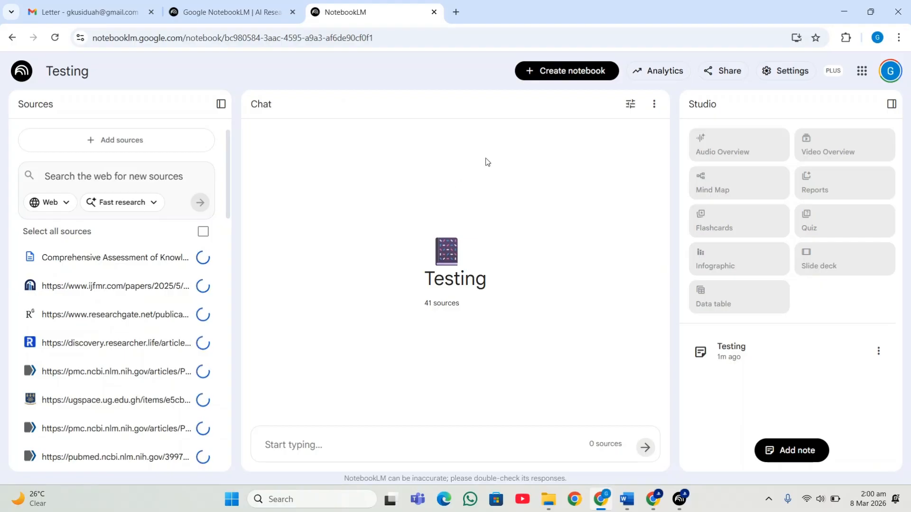
{"action": "left_click", "coordinate": [674, 81]}
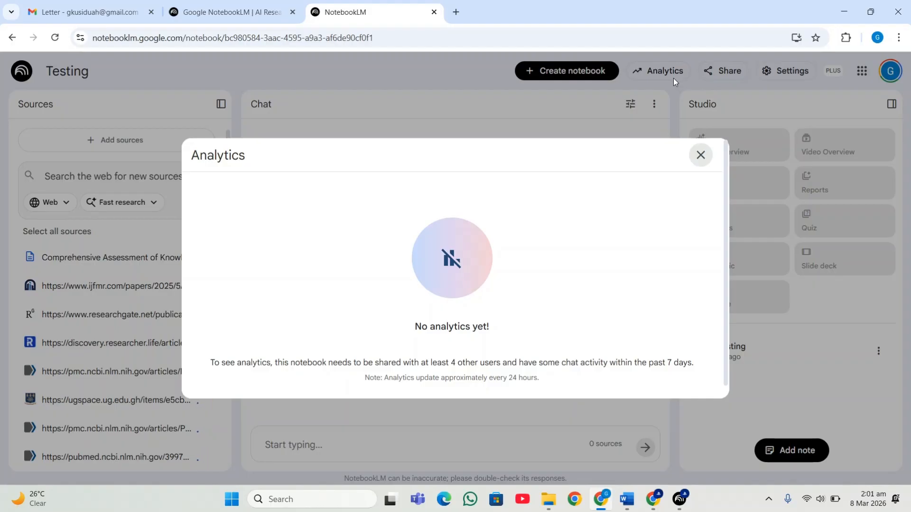
{"action": "left_click", "coordinate": [673, 78]}
Step: Share the Testing notebook by setting its access to Anyone with a link, and save the sharing settings
{"action": "left_click", "coordinate": [738, 66]}
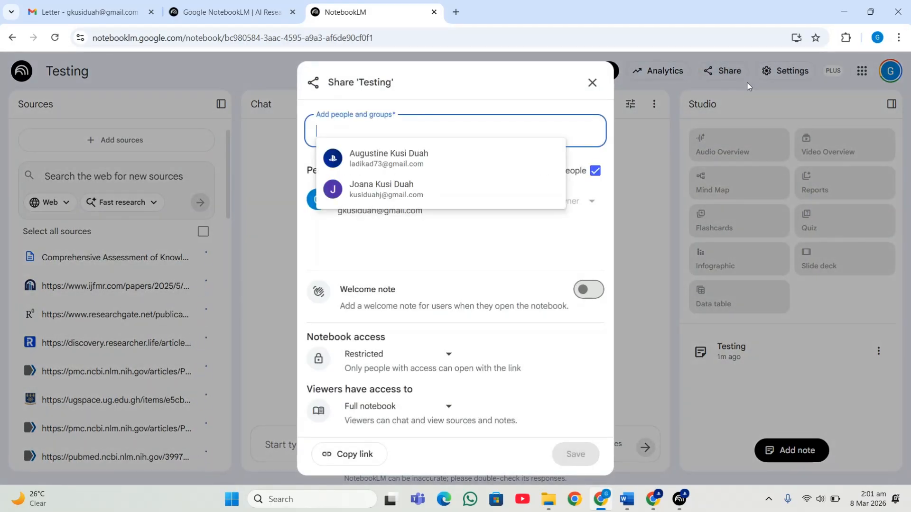
{"action": "left_click", "coordinate": [572, 257]}
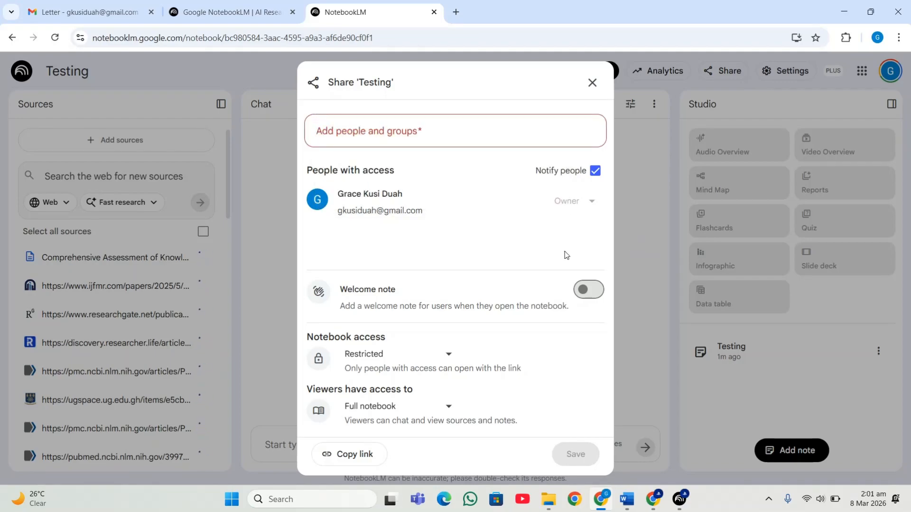
{"action": "left_click", "coordinate": [421, 360]}
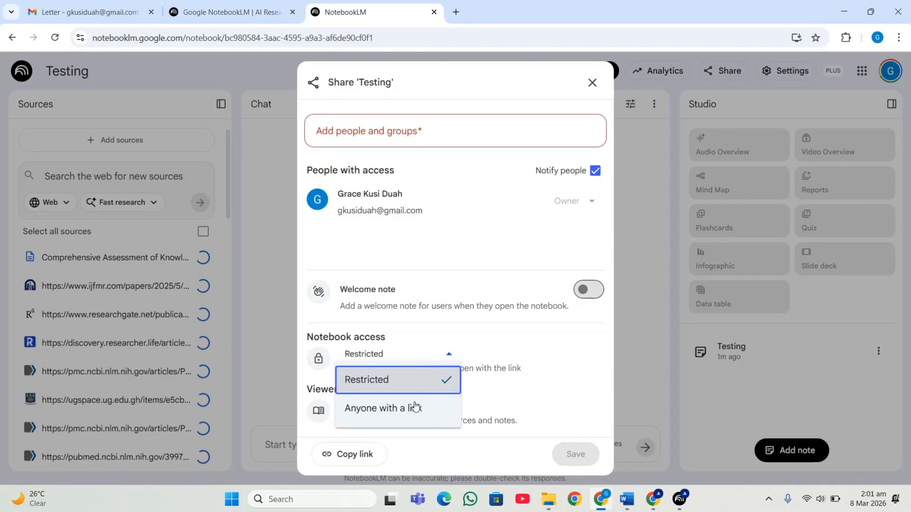
{"action": "left_click", "coordinate": [413, 405]}
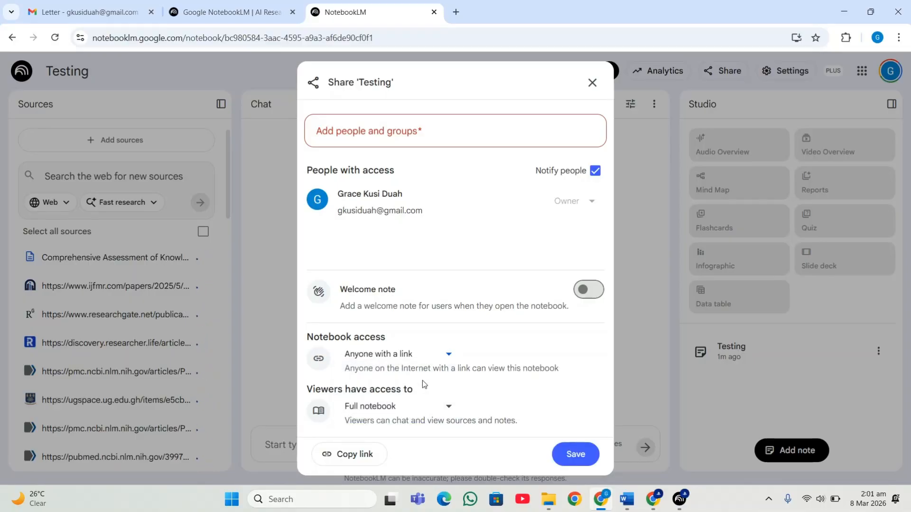
{"action": "left_click", "coordinate": [432, 362]}
{"action": "left_click", "coordinate": [497, 366]}
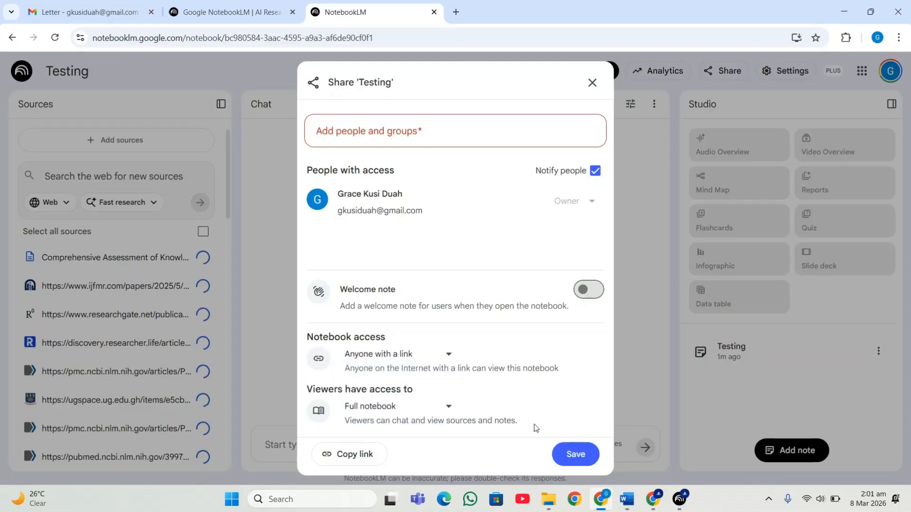
{"action": "left_click", "coordinate": [565, 454]}
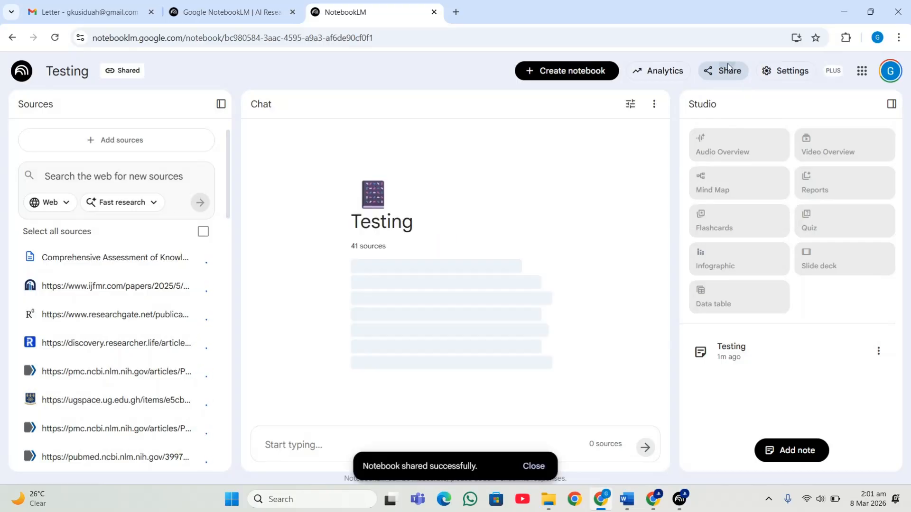
Step: Reopen the notebook's sharing settings, examine the viewer access options, and close them without changes
{"action": "left_click", "coordinate": [725, 71]}
{"action": "left_click", "coordinate": [401, 406]}
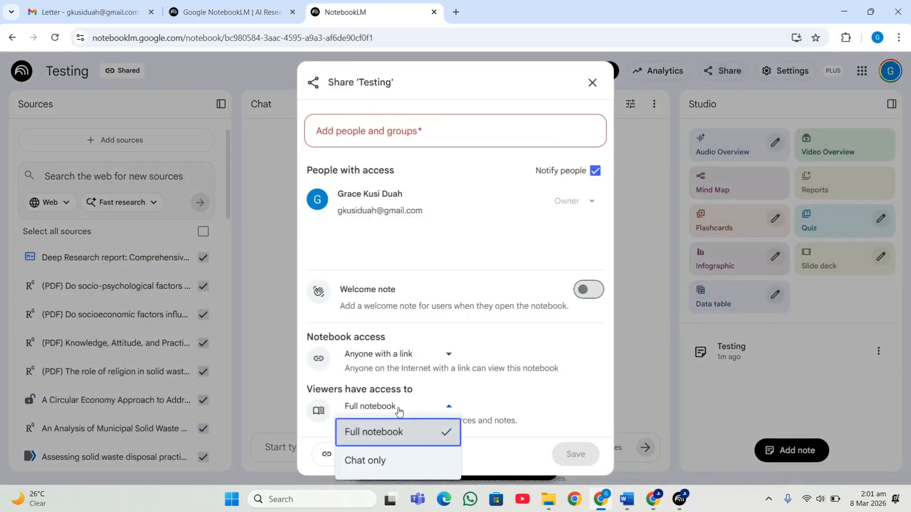
{"action": "left_click", "coordinate": [434, 370]}
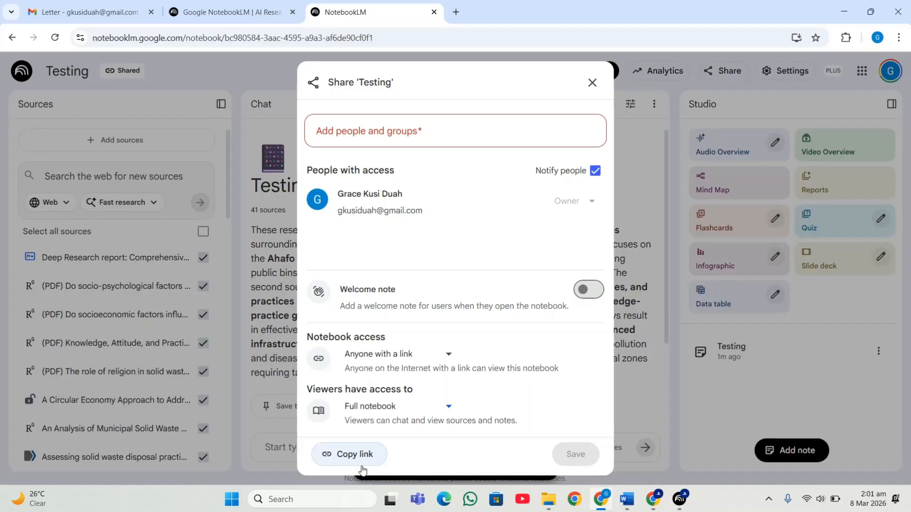
{"action": "left_click", "coordinate": [404, 407]}
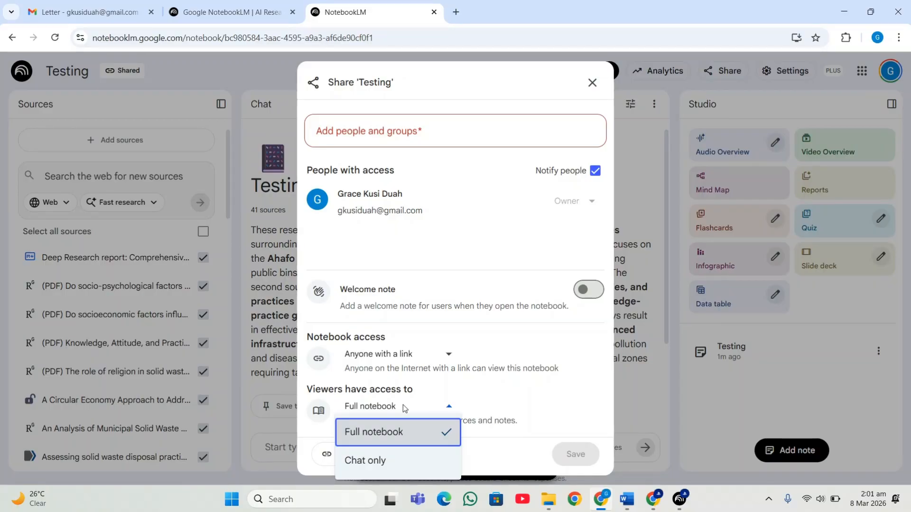
{"action": "left_click", "coordinate": [482, 361]}
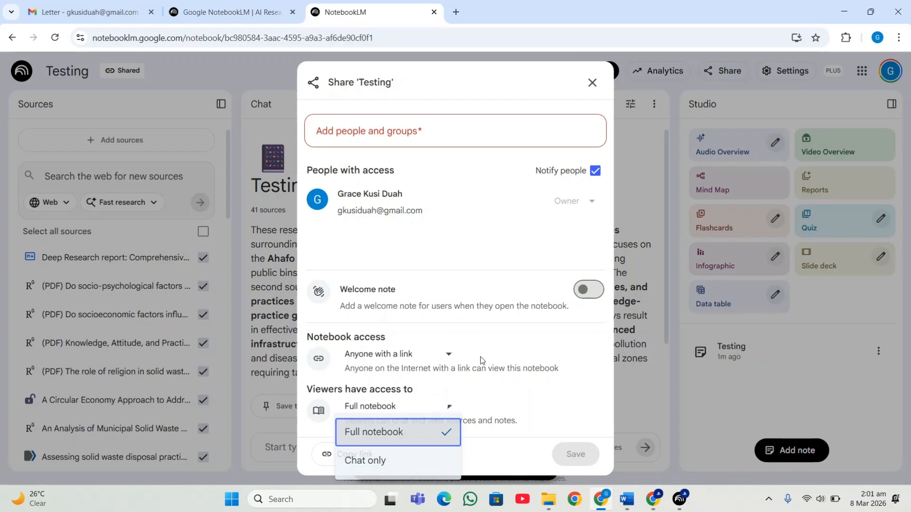
{"action": "left_click", "coordinate": [592, 83]}
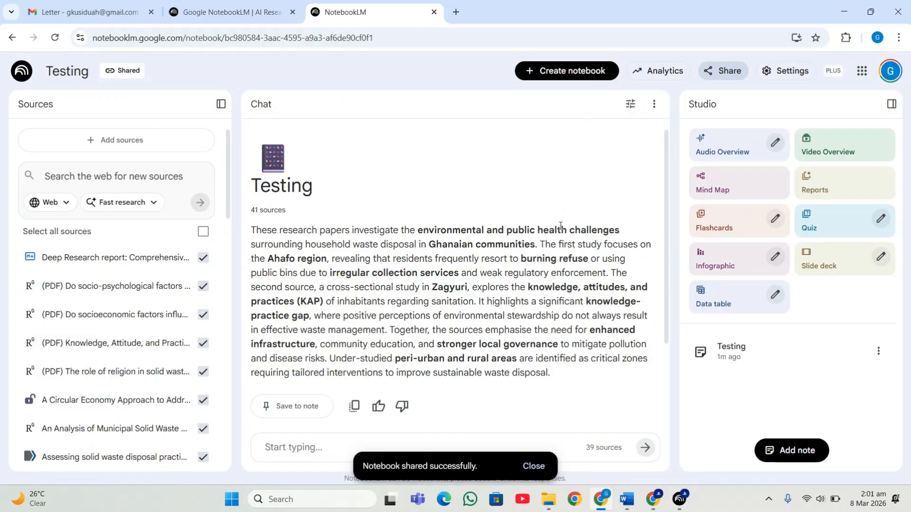
Step: Look through the imported sources and remove all failed sources from the notebook
{"action": "scroll", "coordinate": [138, 344], "scroll_direction": "down", "scroll_amount": 15}
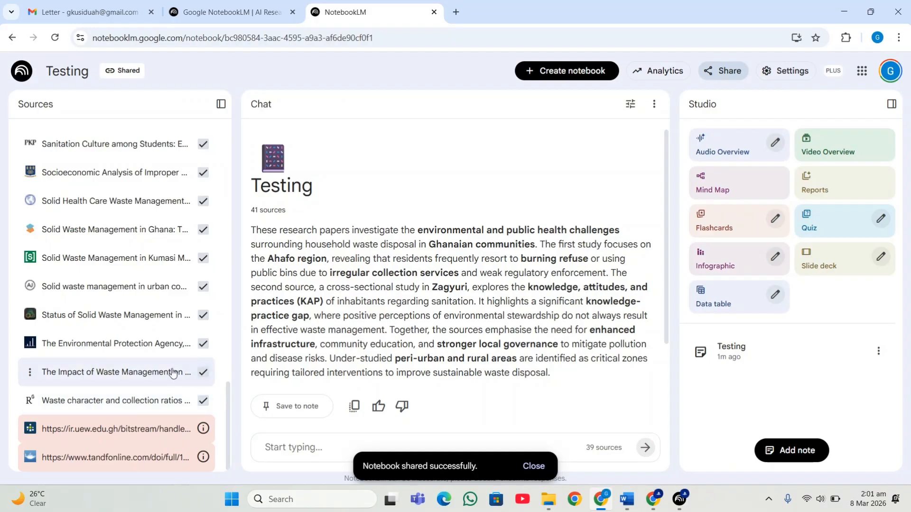
{"action": "scroll", "coordinate": [173, 372], "scroll_direction": "up", "scroll_amount": 15}
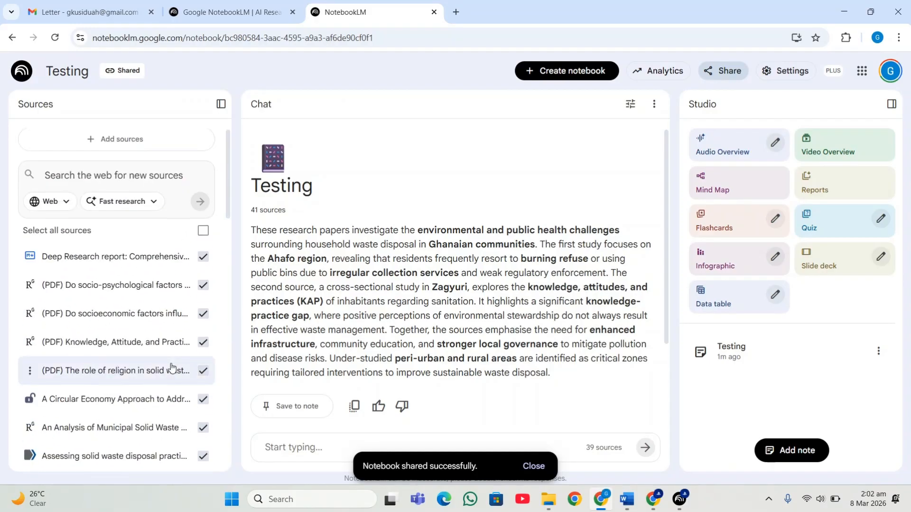
{"action": "scroll", "coordinate": [172, 367], "scroll_direction": "down", "scroll_amount": 15}
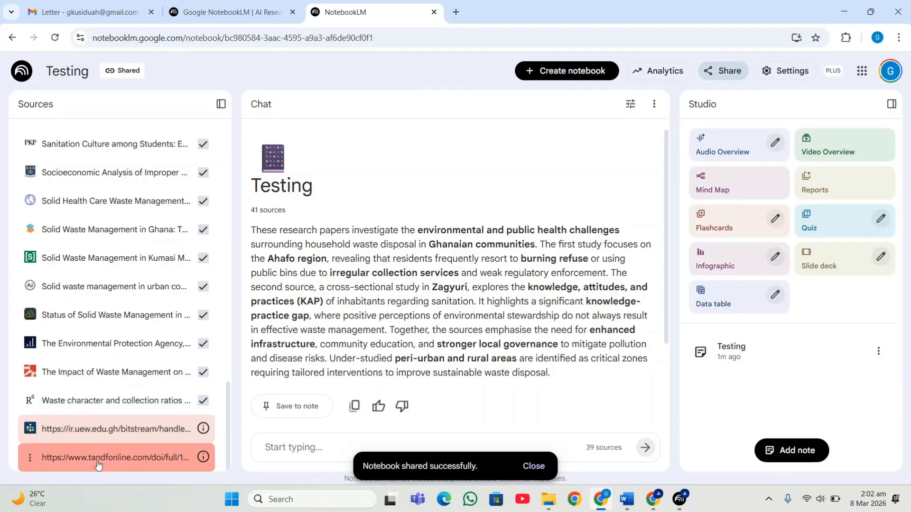
{"action": "left_click", "coordinate": [31, 429]}
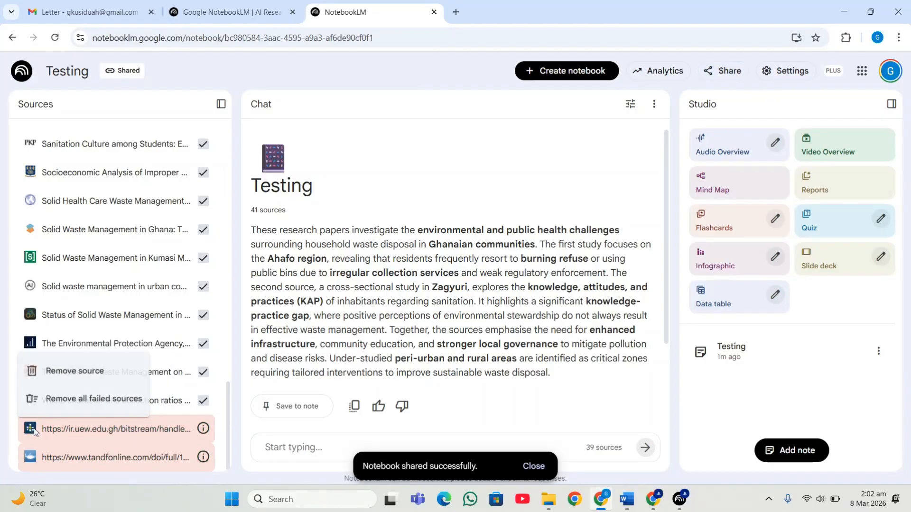
{"action": "left_click", "coordinate": [96, 410]}
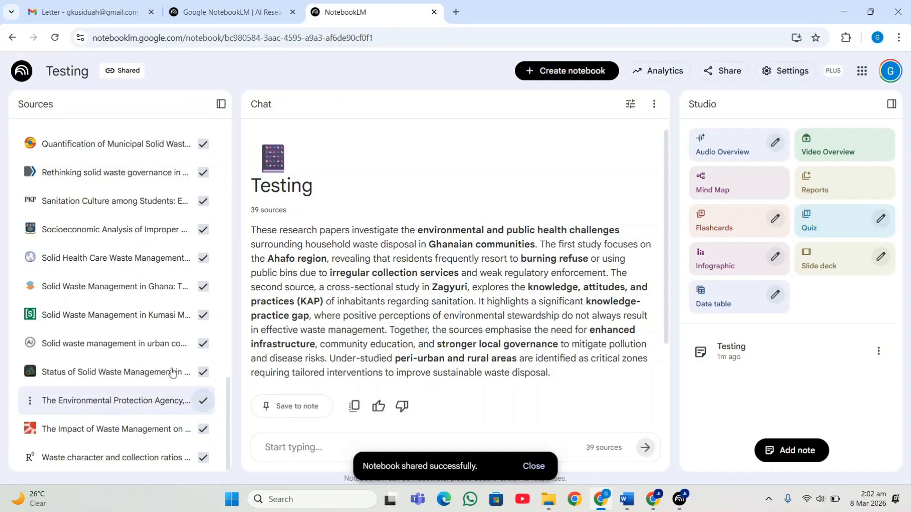
{"action": "scroll", "coordinate": [163, 350], "scroll_direction": "up", "scroll_amount": 10}
{"action": "scroll", "coordinate": [164, 349], "scroll_direction": "up", "scroll_amount": 8}
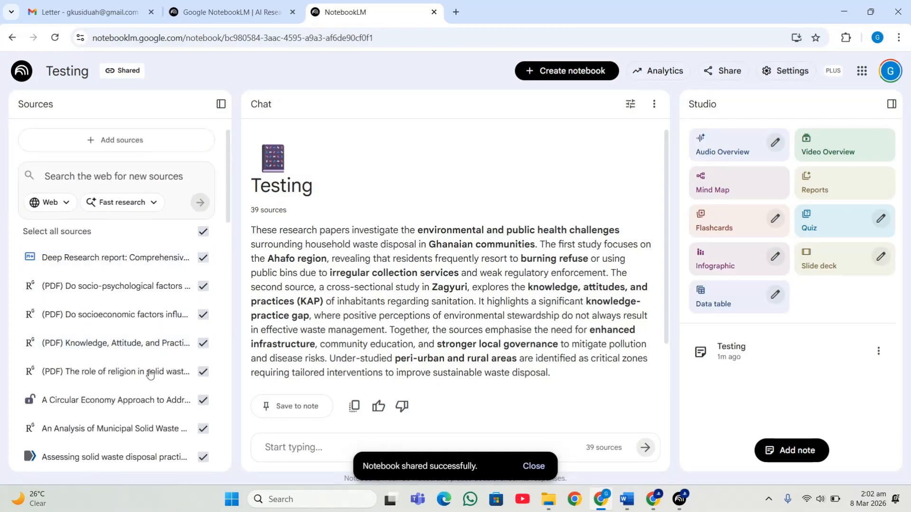
Step: Open the Deep Research report source, examine its source guide and key topics, collapse the guide, and read through the report text
{"action": "left_click", "coordinate": [156, 266]}
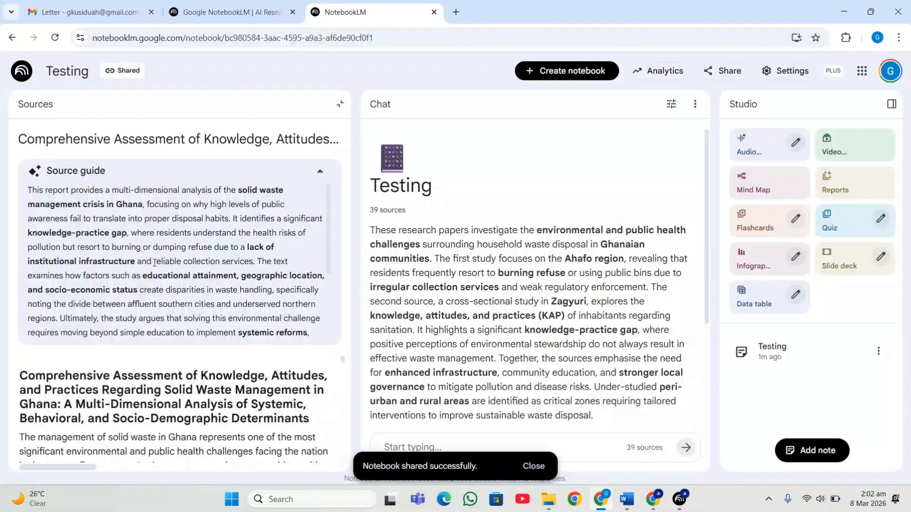
{"action": "scroll", "coordinate": [161, 228], "scroll_direction": "down", "scroll_amount": 5}
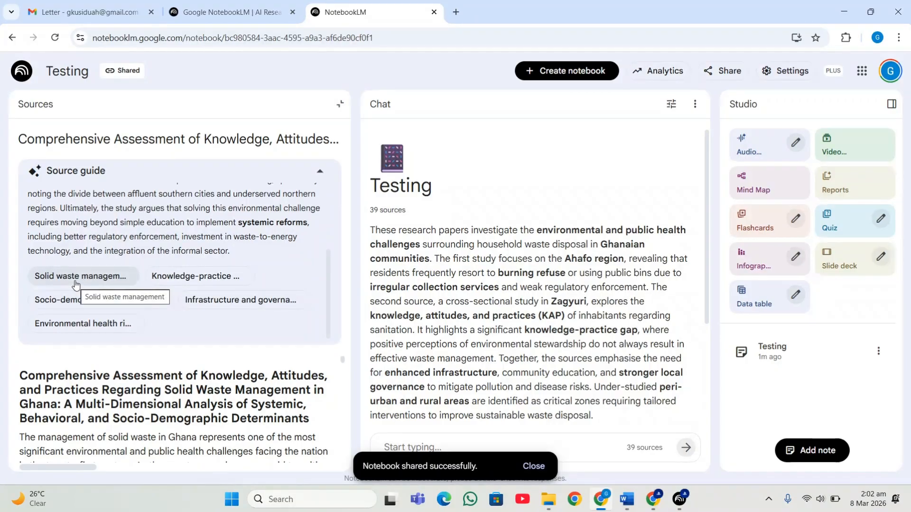
{"action": "scroll", "coordinate": [185, 405], "scroll_direction": "down", "scroll_amount": 12}
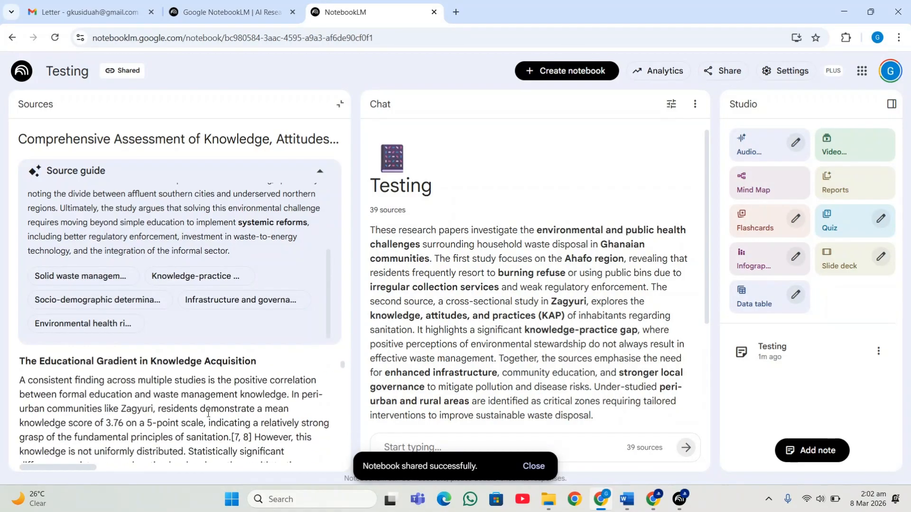
{"action": "left_click", "coordinate": [320, 171]}
{"action": "scroll", "coordinate": [227, 327], "scroll_direction": "down", "scroll_amount": 8}
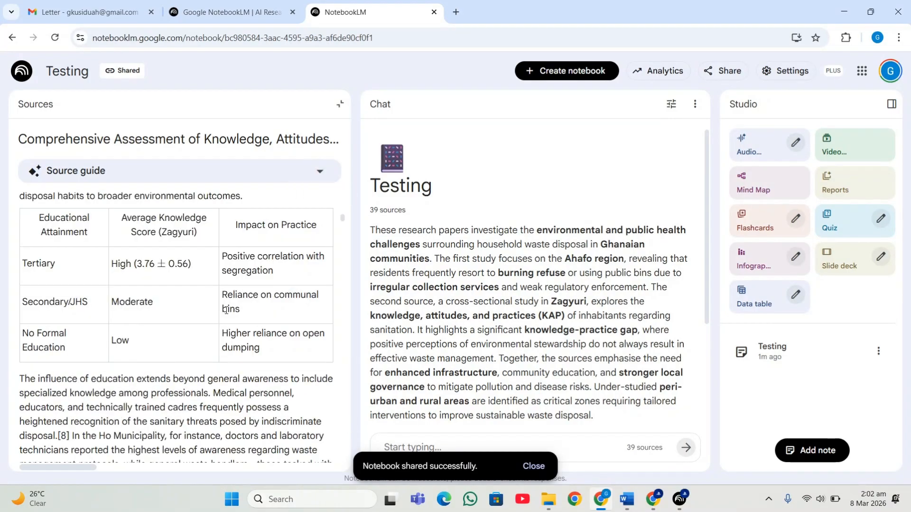
{"action": "scroll", "coordinate": [227, 310], "scroll_direction": "down", "scroll_amount": 15}
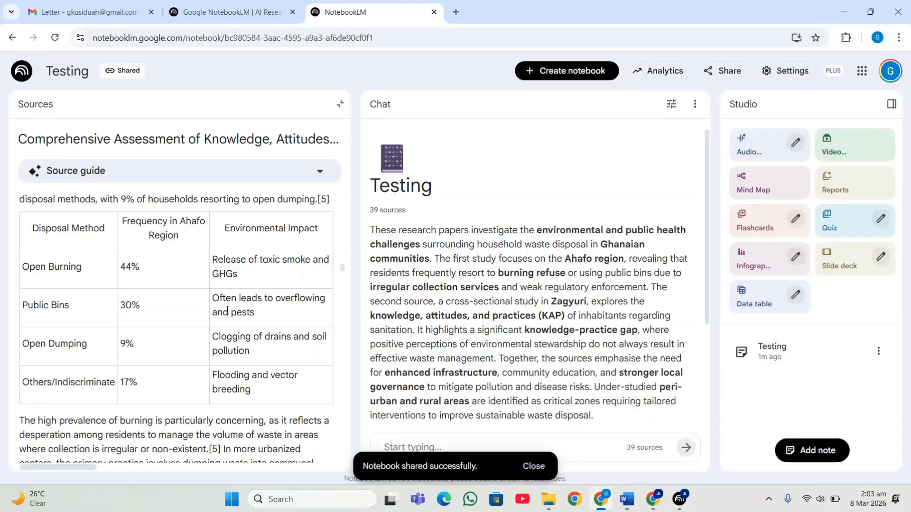
{"action": "scroll", "coordinate": [228, 311], "scroll_direction": "down", "scroll_amount": 15}
{"action": "scroll", "coordinate": [287, 305], "scroll_direction": "down", "scroll_amount": 15}
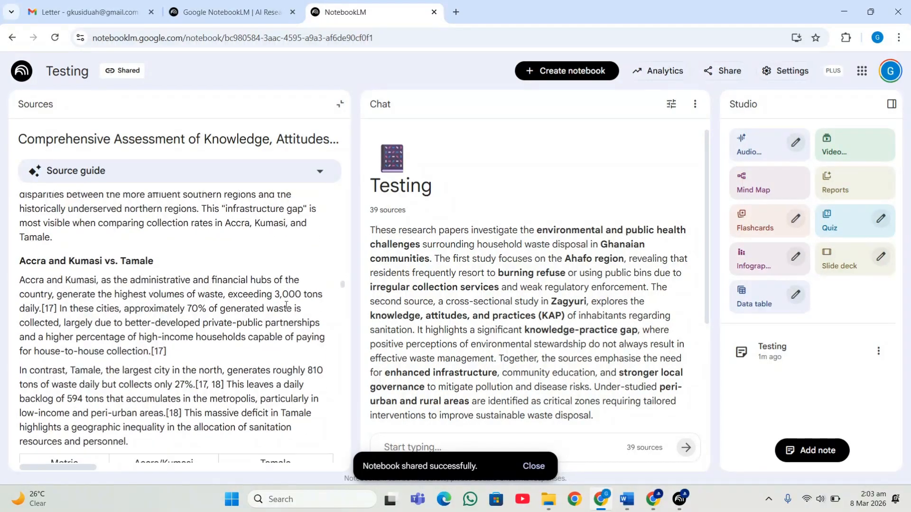
{"action": "scroll", "coordinate": [278, 321], "scroll_direction": "down", "scroll_amount": 10}
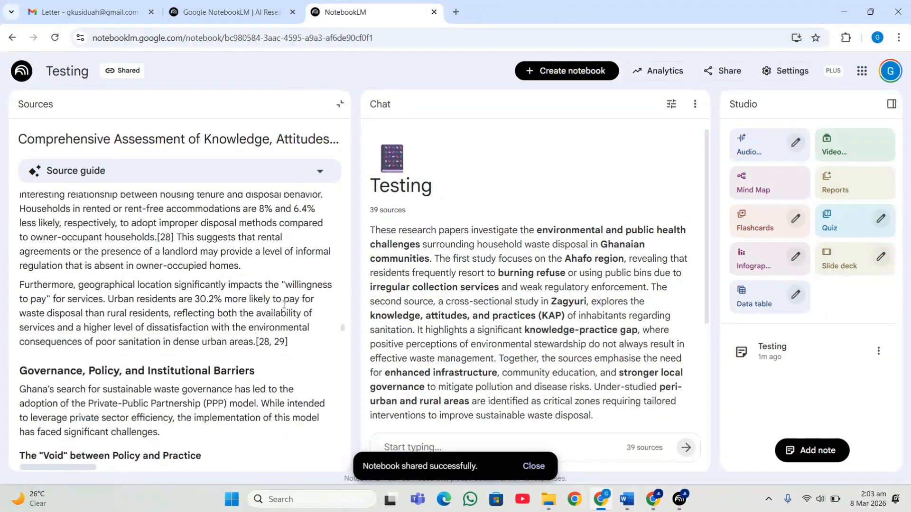
{"action": "scroll", "coordinate": [148, 309], "scroll_direction": "down", "scroll_amount": 5}
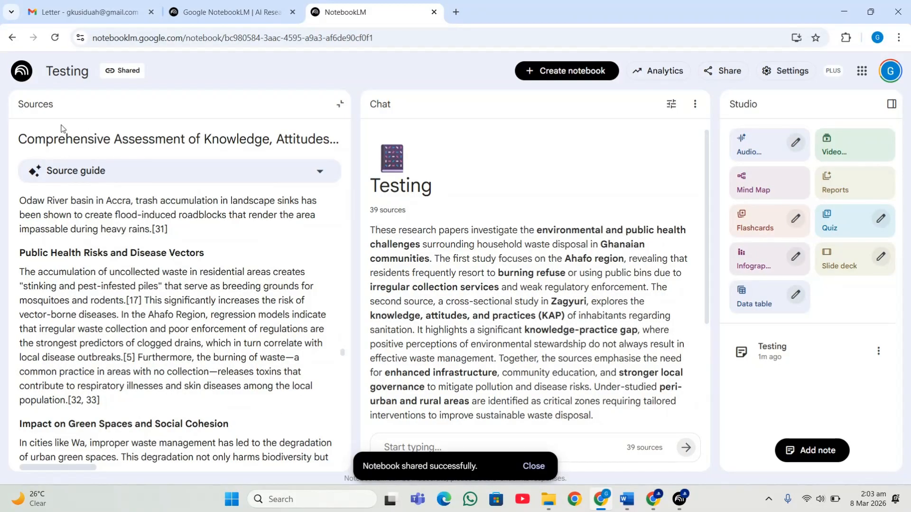
Step: Return to the source list, open the source "A Circular Economy Approach to Addressing Waste Management Challenges", and collapse its source guide
{"action": "left_click", "coordinate": [34, 104]}
{"action": "scroll", "coordinate": [142, 327], "scroll_direction": "down", "scroll_amount": 3}
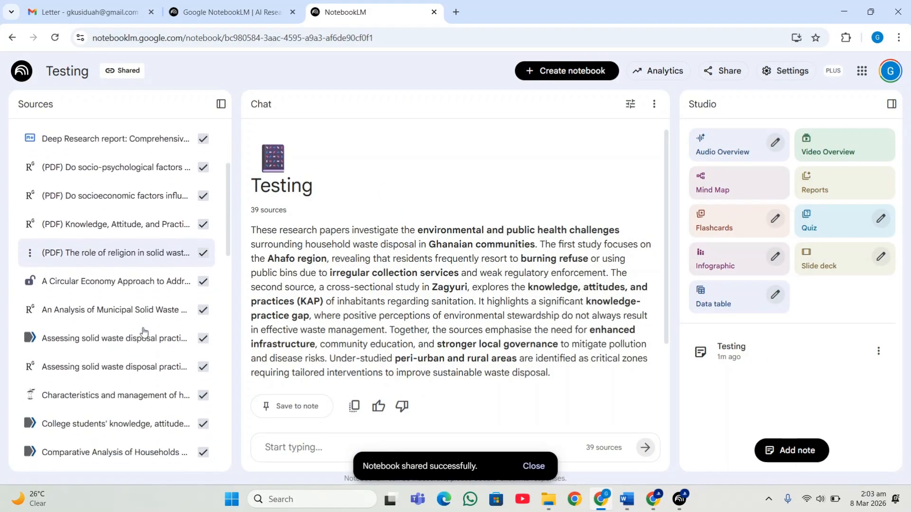
{"action": "left_click", "coordinate": [131, 281]}
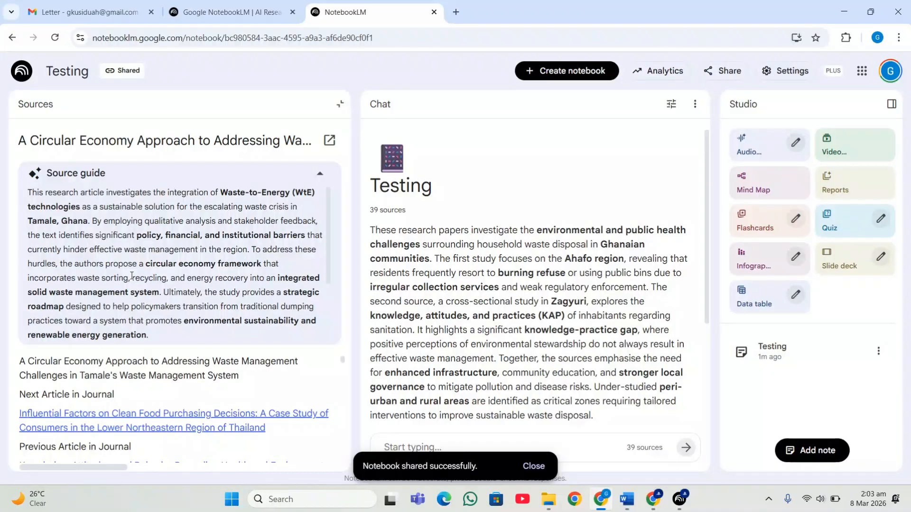
{"action": "scroll", "coordinate": [113, 376], "scroll_direction": "down", "scroll_amount": 10}
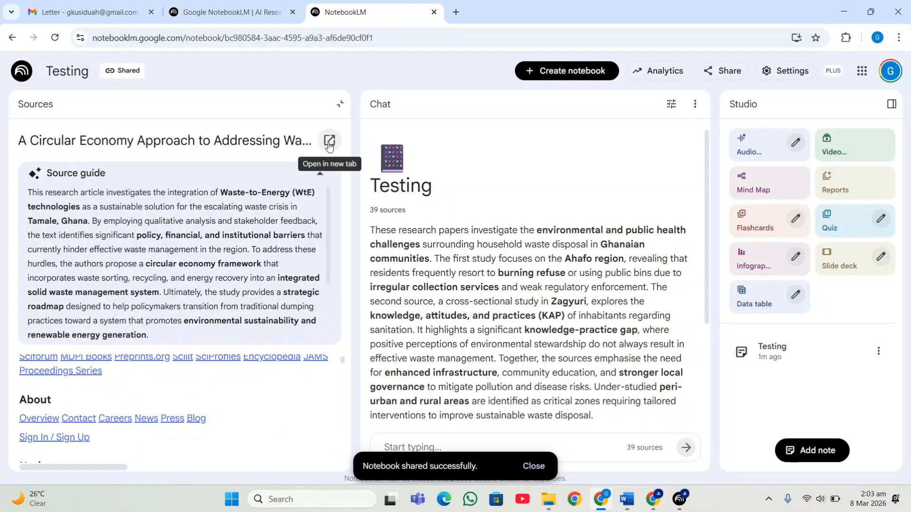
{"action": "left_click", "coordinate": [320, 174]}
Step: Open the source's original MDPI article in a new tab, skim its text, and switch back to NotebookLM
{"action": "left_click", "coordinate": [330, 141]}
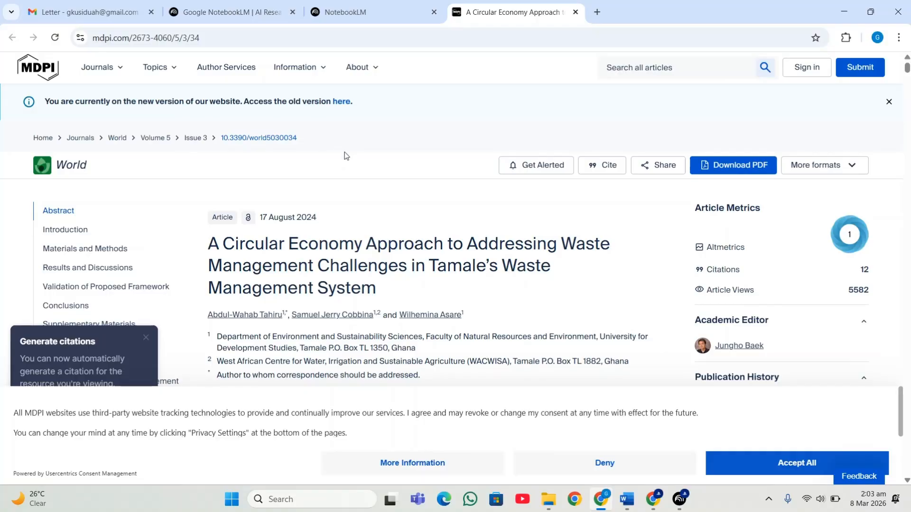
{"action": "scroll", "coordinate": [343, 154], "scroll_direction": "down", "scroll_amount": 10}
{"action": "scroll", "coordinate": [355, 242], "scroll_direction": "down", "scroll_amount": 15}
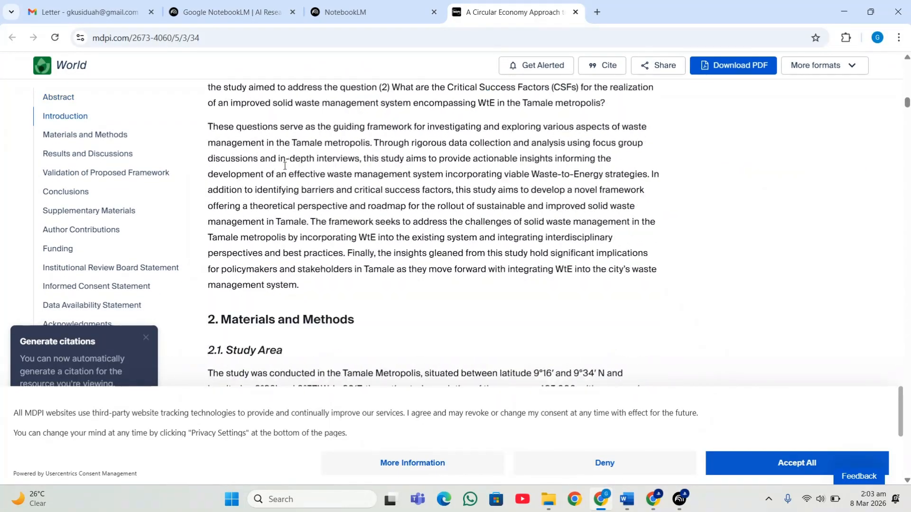
{"action": "left_click", "coordinate": [409, 3]}
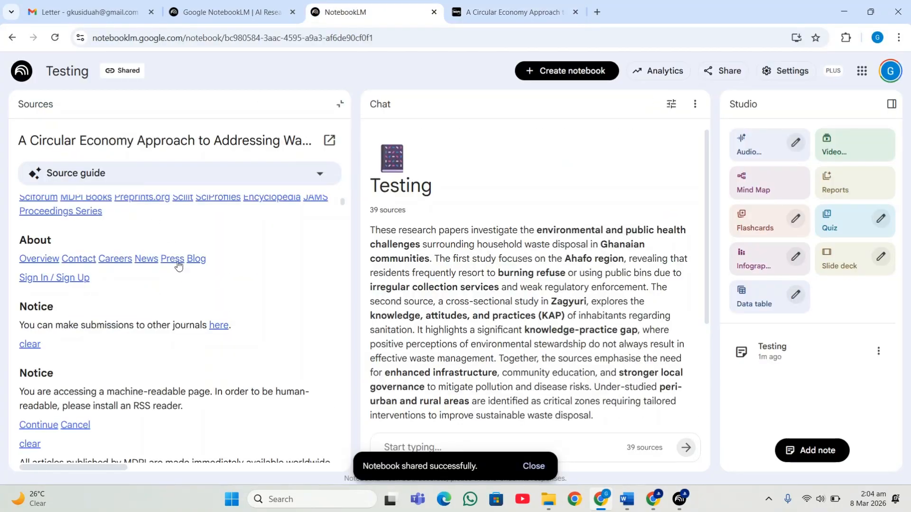
Step: Skim the extracted text of the circular economy source in the notebook and close the original MDPI article's tab
{"action": "scroll", "coordinate": [180, 278], "scroll_direction": "down", "scroll_amount": 10}
{"action": "scroll", "coordinate": [181, 278], "scroll_direction": "down", "scroll_amount": 10}
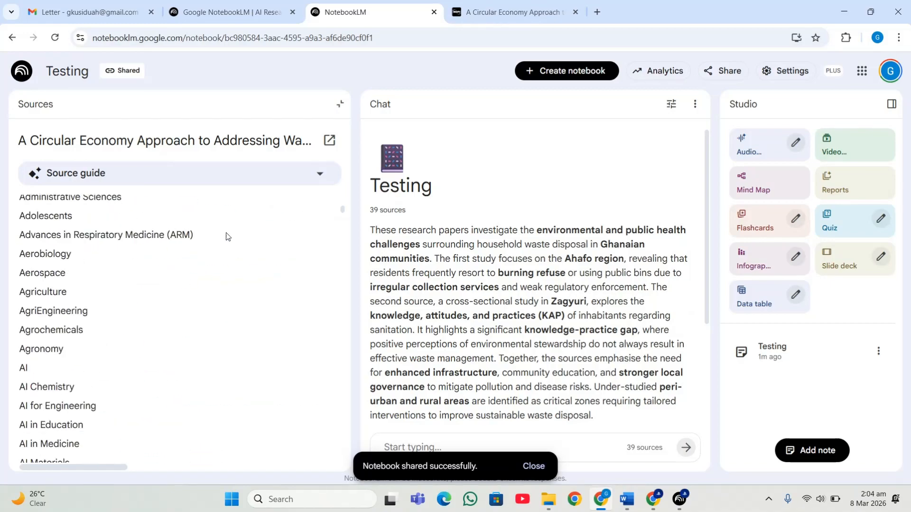
{"action": "scroll", "coordinate": [217, 327], "scroll_direction": "down", "scroll_amount": 15}
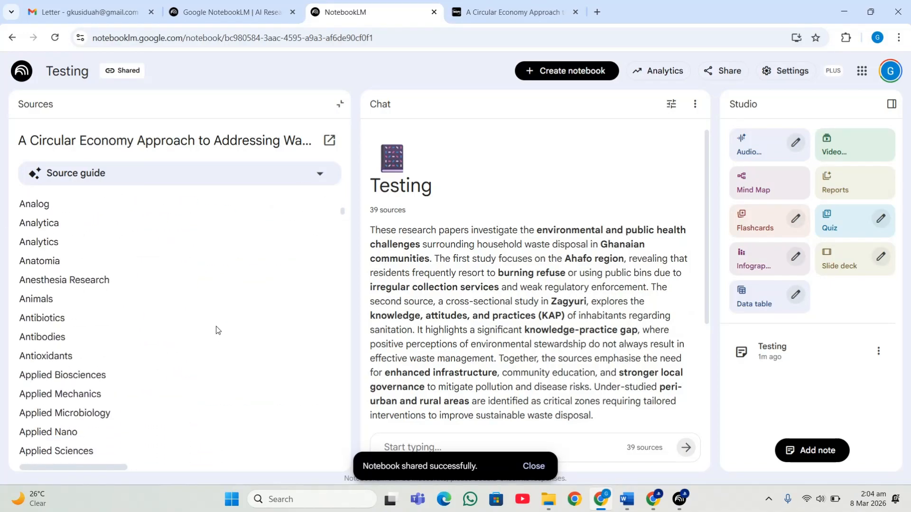
{"action": "scroll", "coordinate": [217, 321], "scroll_direction": "down", "scroll_amount": 5}
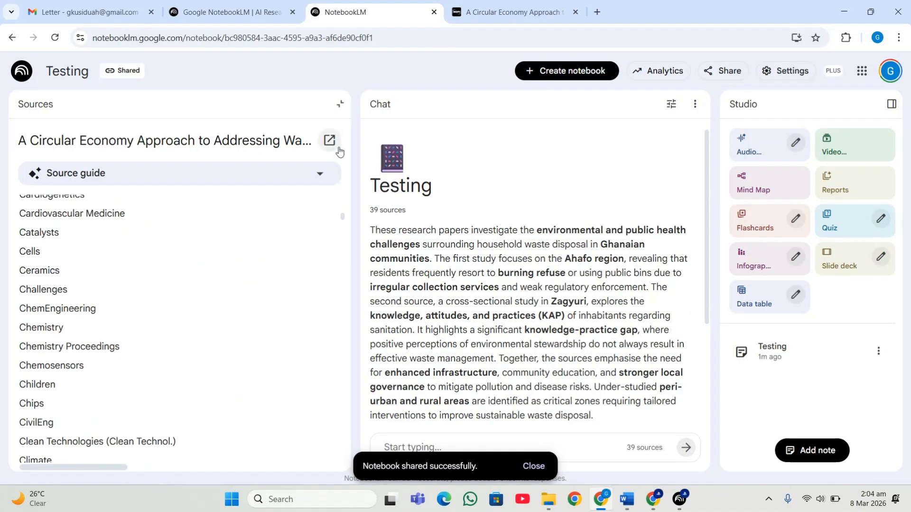
{"action": "left_click", "coordinate": [474, 14]}
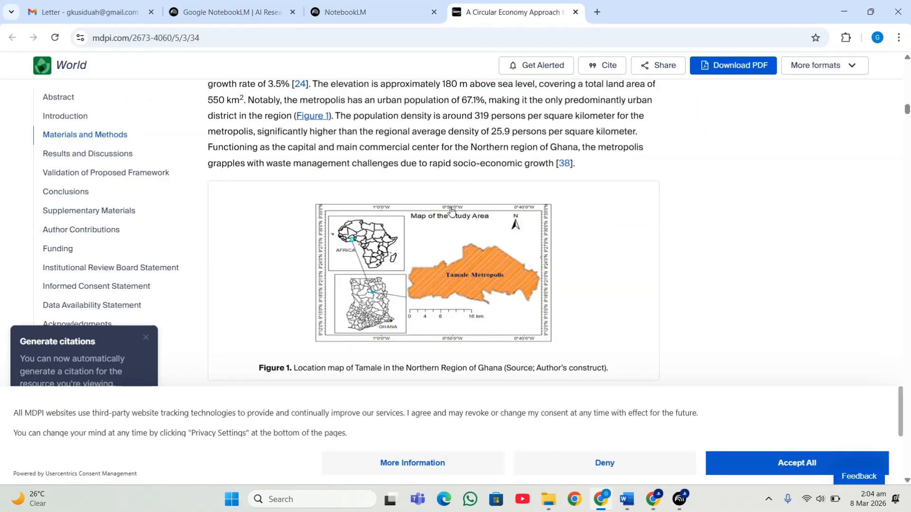
{"action": "key", "text": "ctrl+w"}
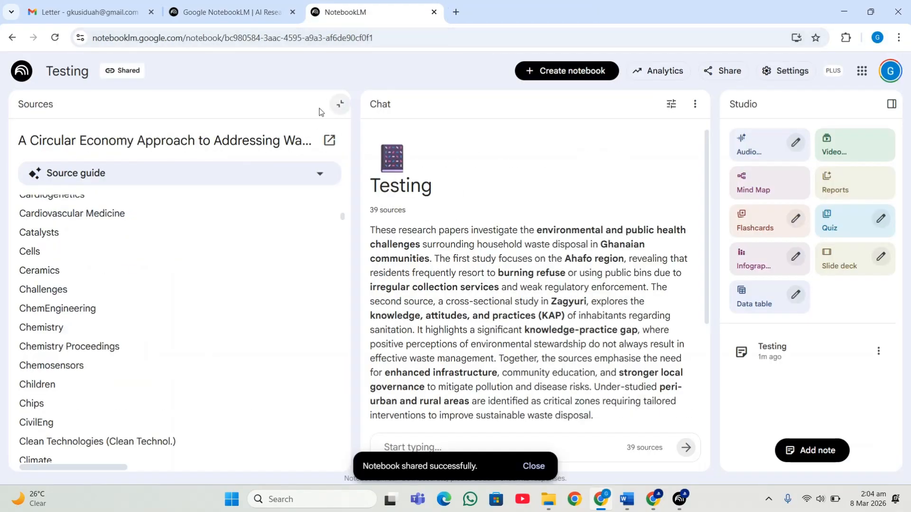
Step: Return to the source list, view the rename dialog for "Knowledge, Attitude, and Practice Towards Solid Waste Disposal", and cancel it
{"action": "left_click", "coordinate": [42, 111]}
{"action": "scroll", "coordinate": [86, 351], "scroll_direction": "down", "scroll_amount": 10}
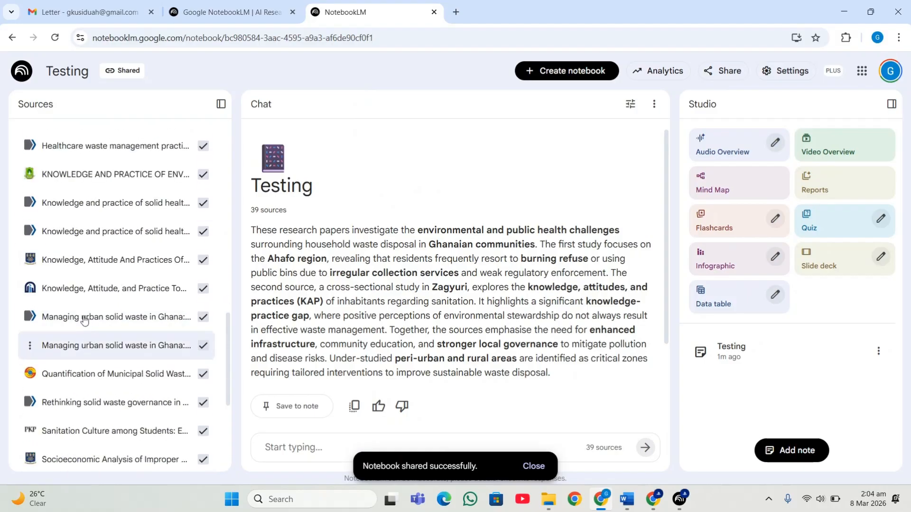
{"action": "left_click", "coordinate": [30, 294]}
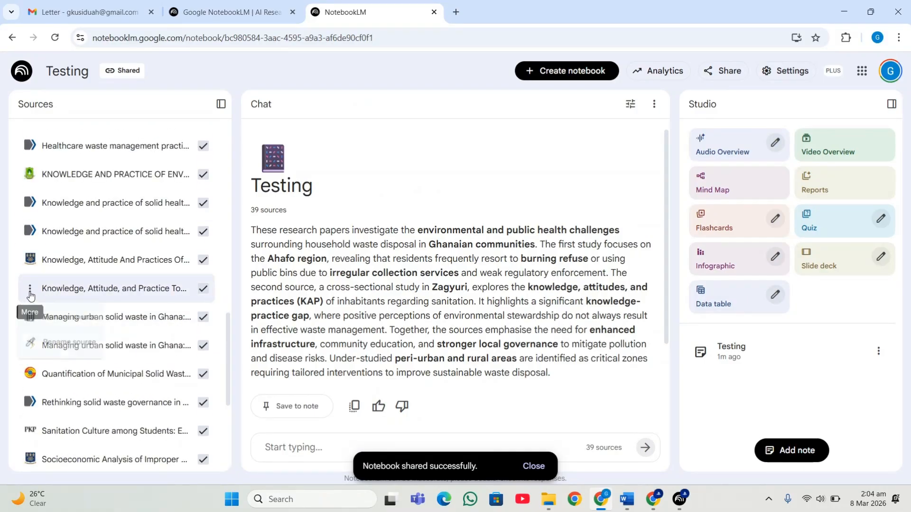
{"action": "left_click", "coordinate": [40, 348]}
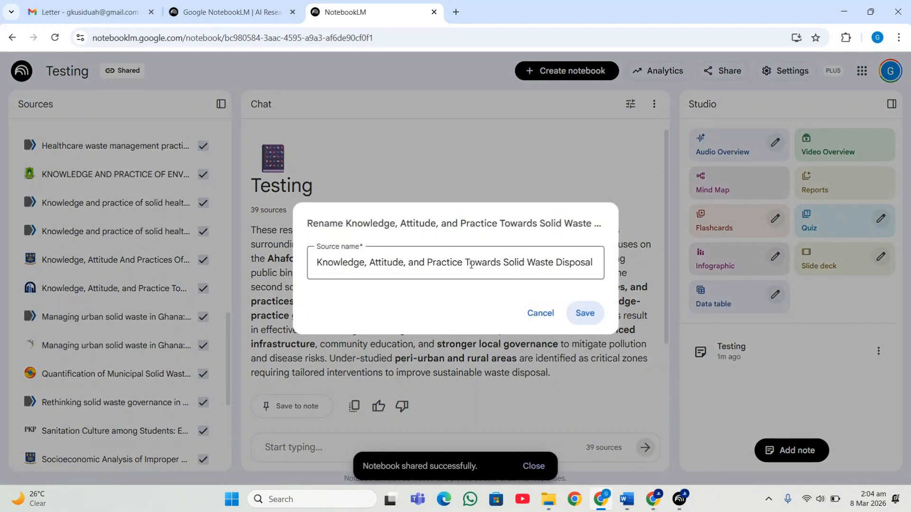
{"action": "left_click", "coordinate": [539, 311]}
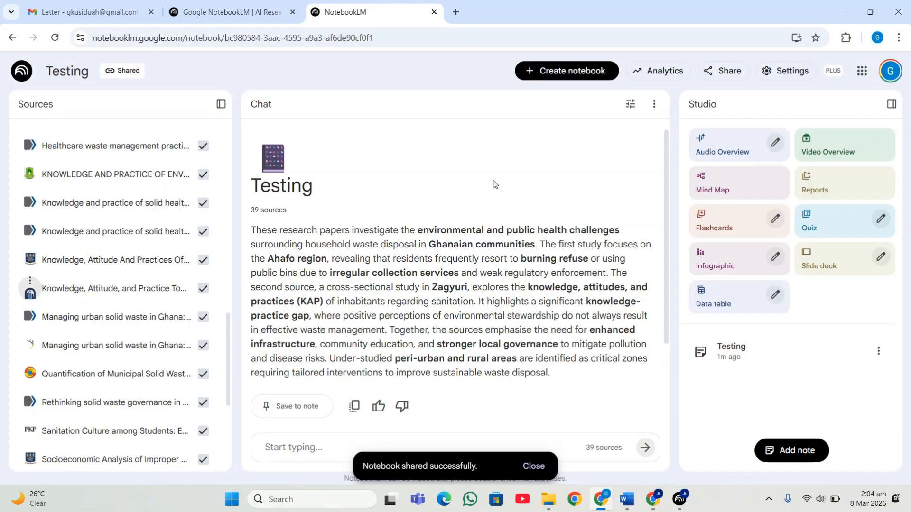
Step: Dismiss the sharing notification, and enter and clear a short test text in the chat box
{"action": "left_click", "coordinate": [525, 465]}
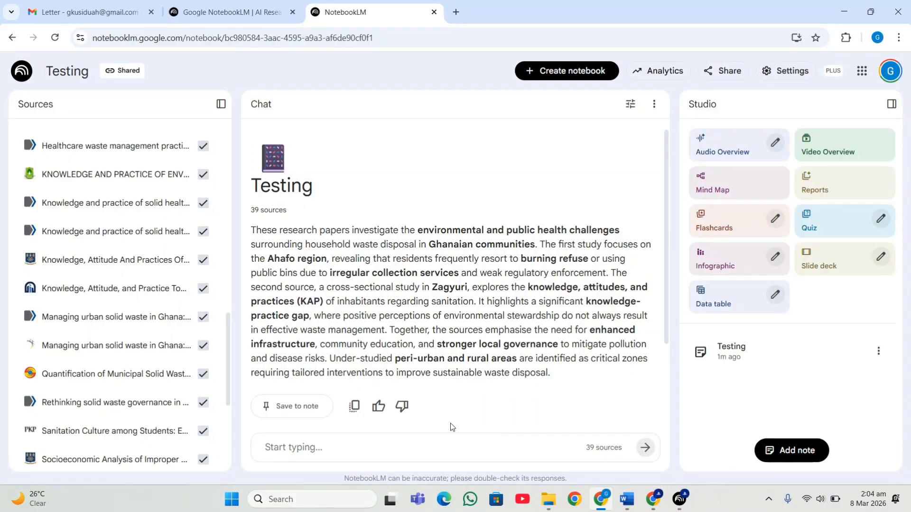
{"action": "left_click", "coordinate": [452, 449]}
{"action": "type", "text": "ccc"}
{"action": "key", "text": "BackSpace"}
{"action": "key", "text": "BackSpace"}
{"action": "key", "text": "BackSpace"}
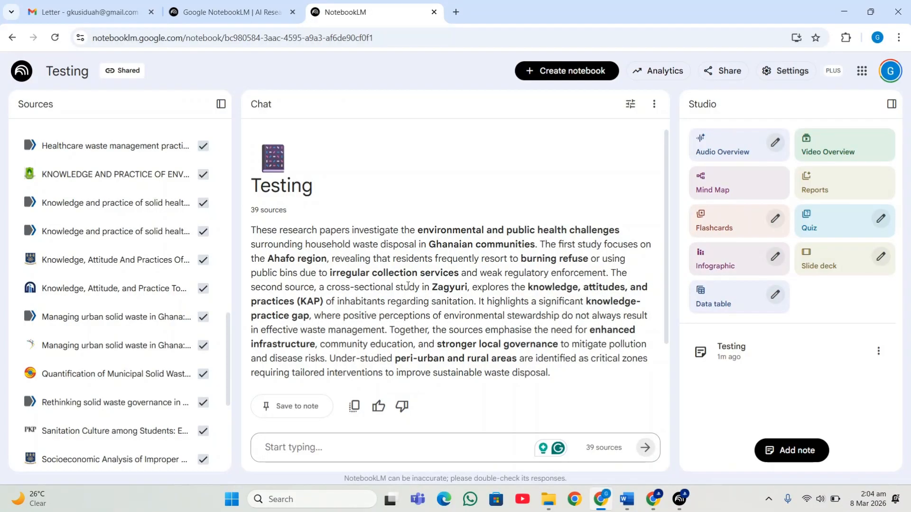
Step: Look through the notebook's settings options, including the light, dark and device display modes
{"action": "left_click", "coordinate": [778, 69]}
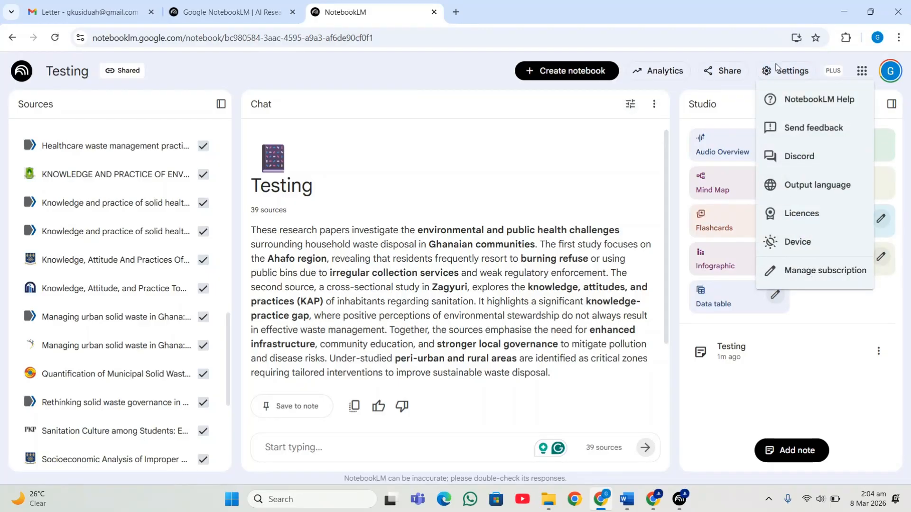
{"action": "mouse_move", "coordinate": [838, 245]}
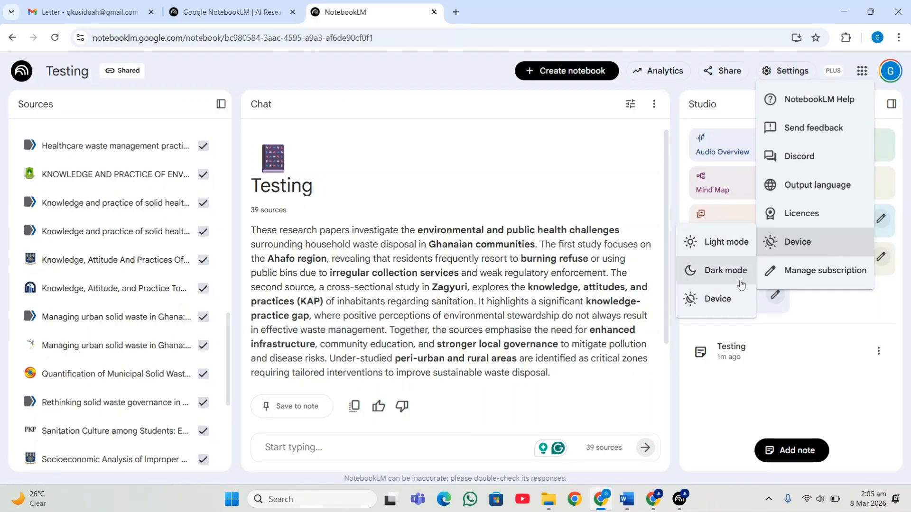
{"action": "left_click", "coordinate": [725, 271]}
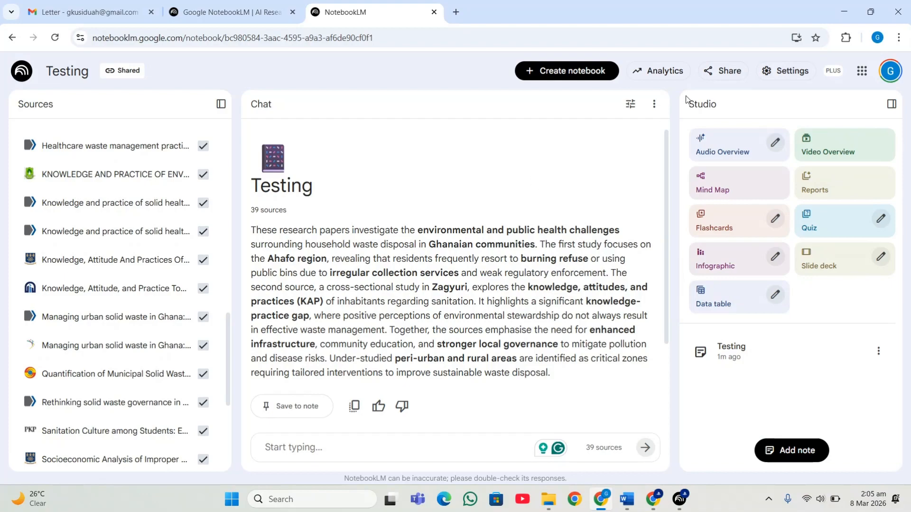
Step: View the list of Google apps and the account details, closing both
{"action": "left_click", "coordinate": [864, 80]}
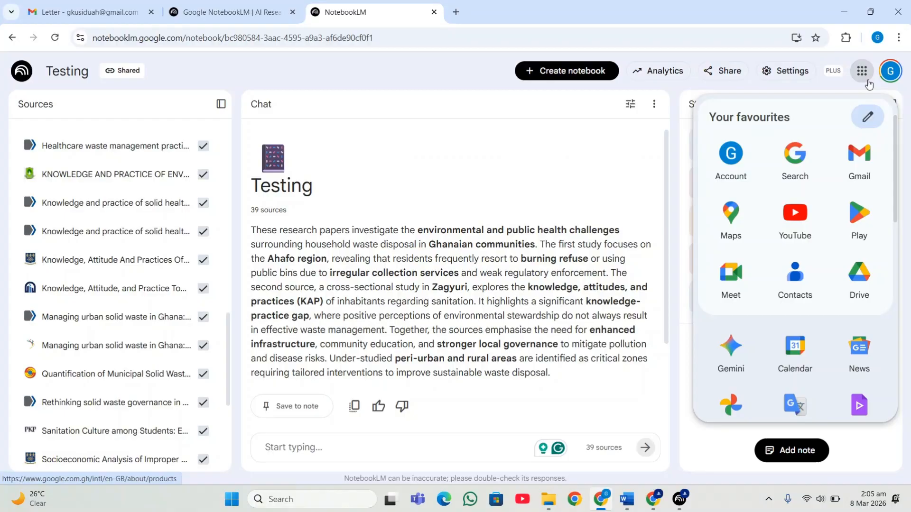
{"action": "left_click", "coordinate": [868, 81]}
{"action": "left_click", "coordinate": [890, 71]}
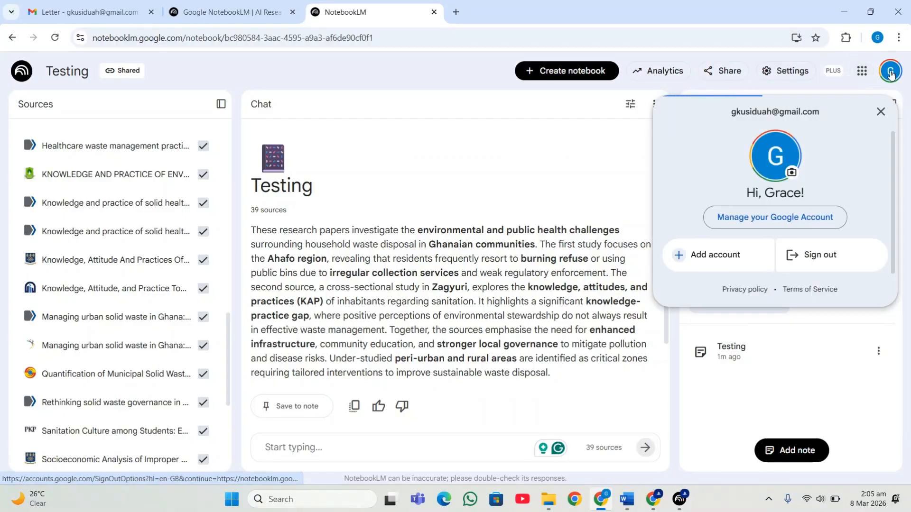
{"action": "left_click", "coordinate": [551, 154]}
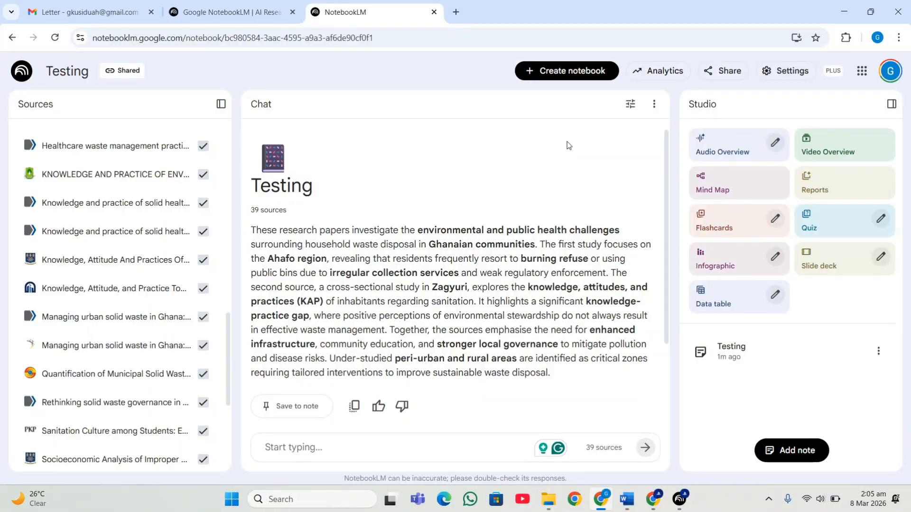
Step: Check the chat history option, try the Learning guide and Custom conversation styles in the chat configuration, and close it without saving
{"action": "left_click", "coordinate": [654, 105]}
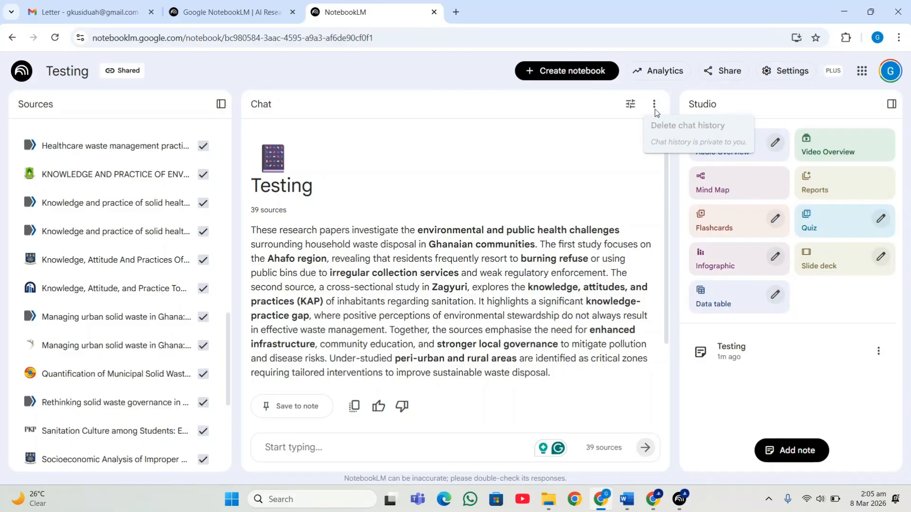
{"action": "left_click", "coordinate": [655, 109]}
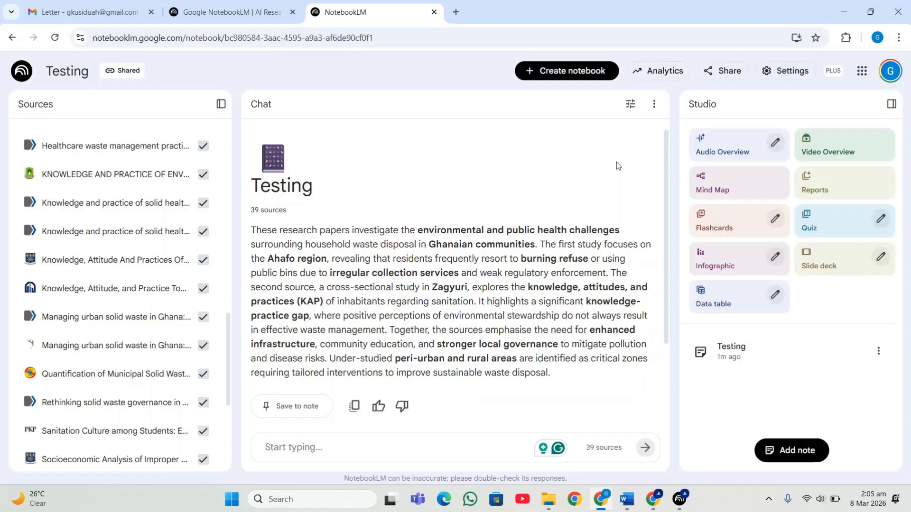
{"action": "left_click", "coordinate": [630, 108]}
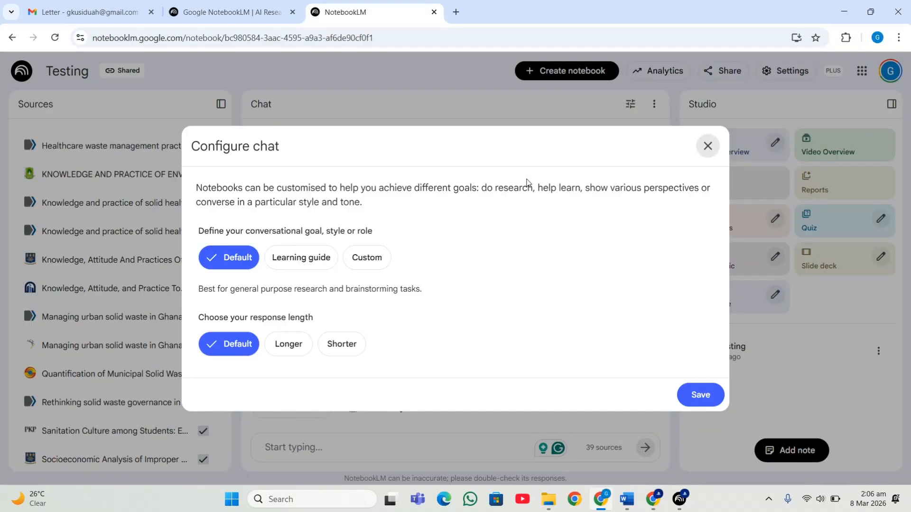
{"action": "left_click", "coordinate": [315, 262]}
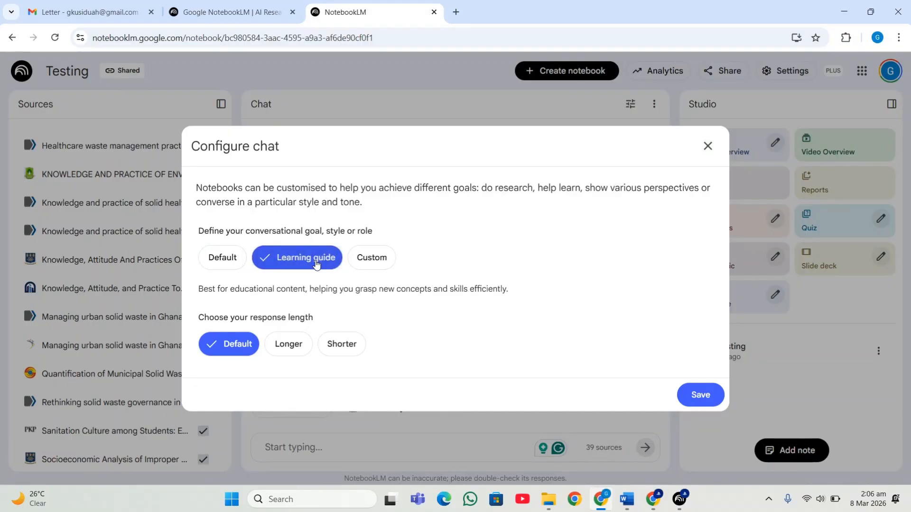
{"action": "left_click", "coordinate": [393, 257]}
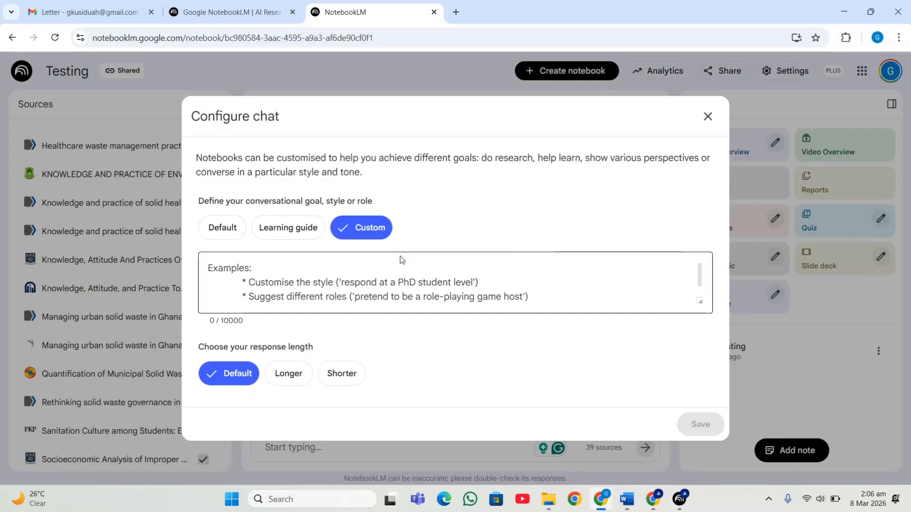
{"action": "left_click", "coordinate": [374, 276]}
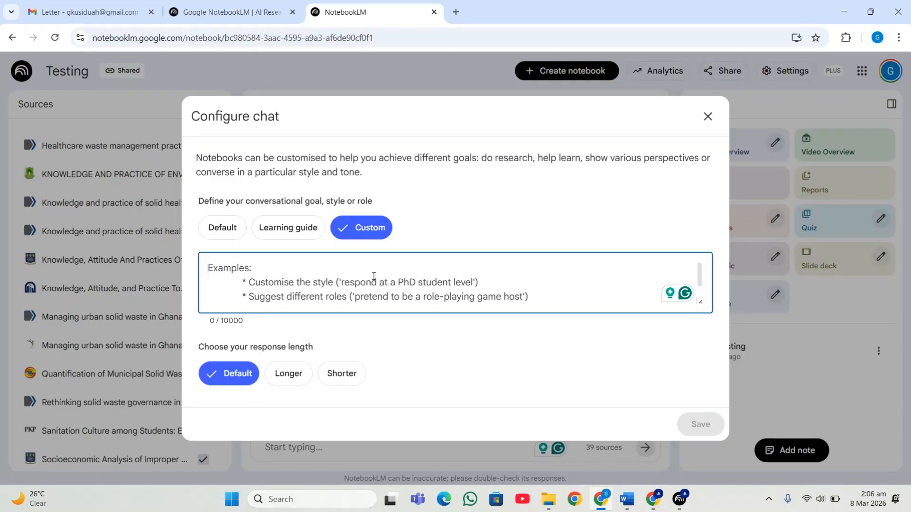
{"action": "left_click", "coordinate": [707, 116]}
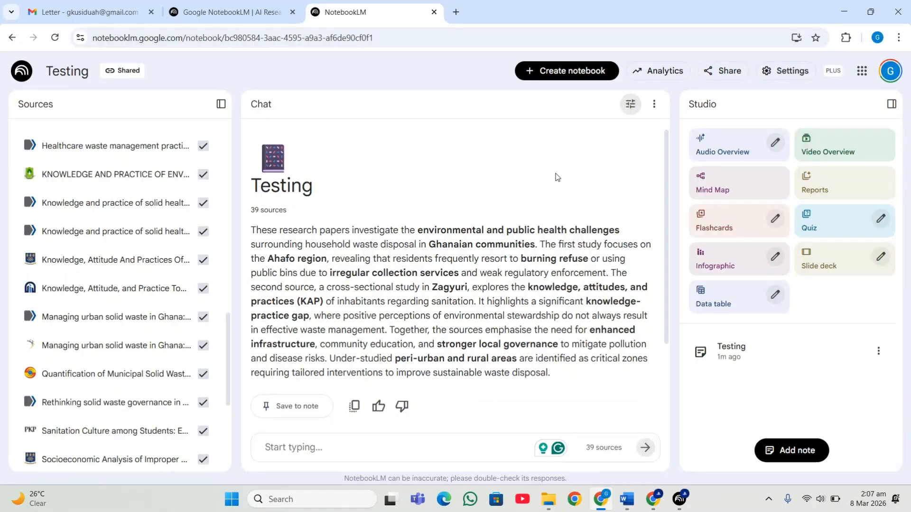
Step: Reopen the chat configuration, try the Custom style with the Longer response length, and close it without saving
{"action": "left_click", "coordinate": [636, 112]}
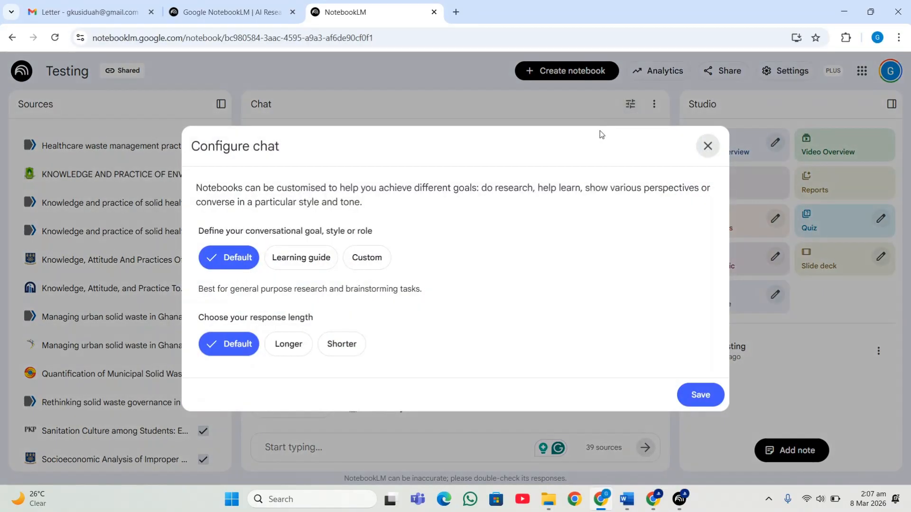
{"action": "left_click", "coordinate": [387, 258]}
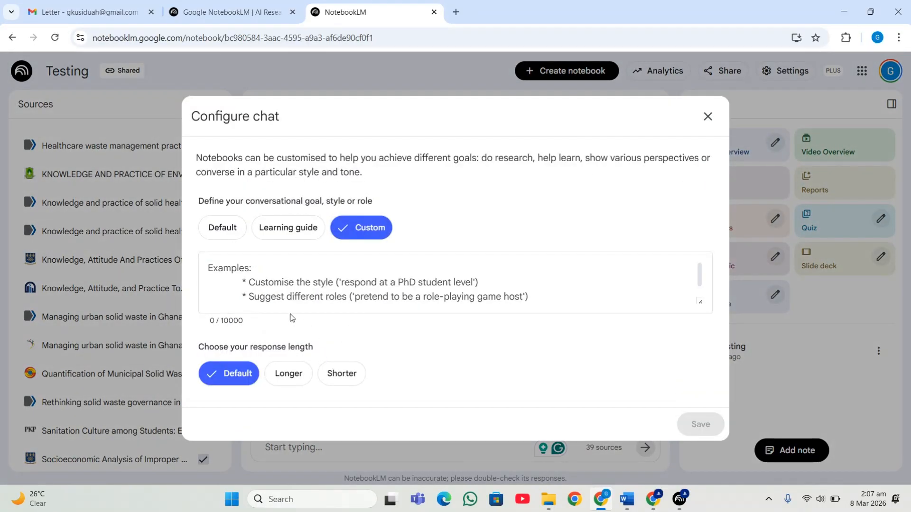
{"action": "left_click_drag", "start_coordinate": [221, 321], "coordinate": [252, 323]}
{"action": "left_click", "coordinate": [253, 327]}
{"action": "left_click", "coordinate": [322, 269]}
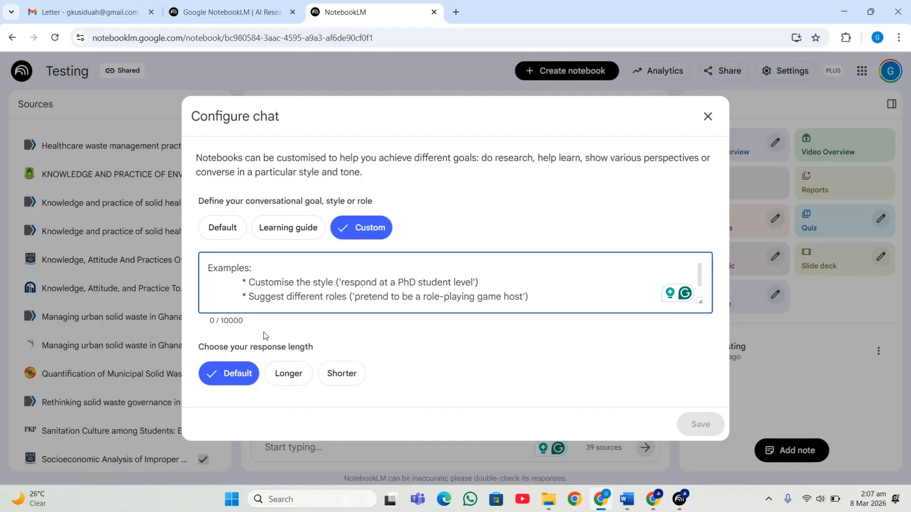
{"action": "left_click", "coordinate": [293, 377]}
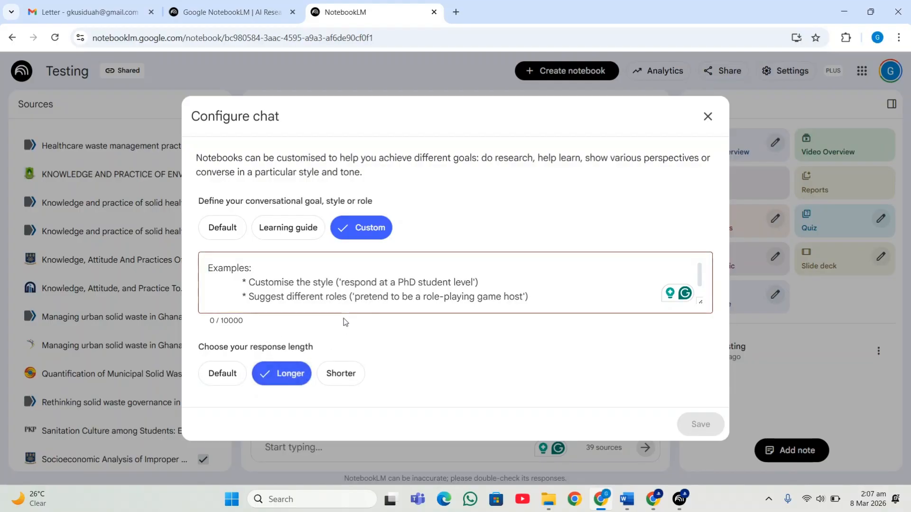
{"action": "left_click", "coordinate": [705, 117]}
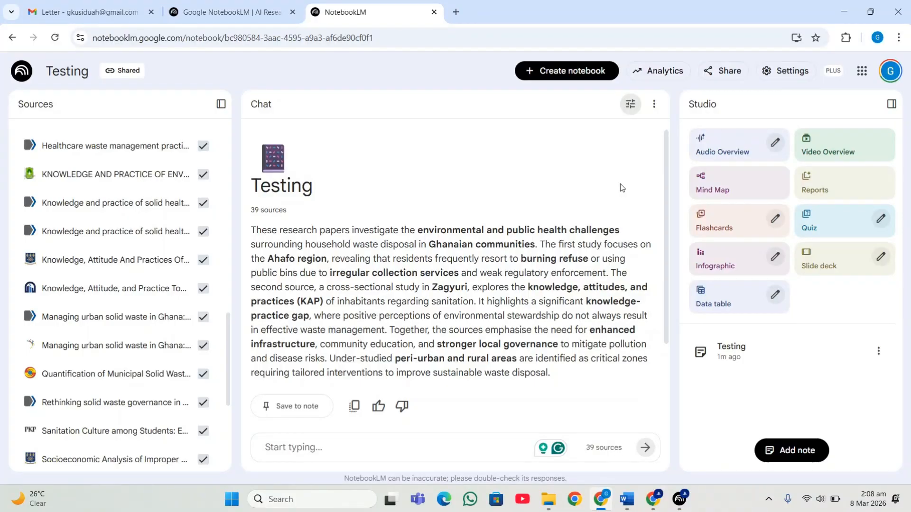
Step: Open the Audio Overview customisation, try the Short, Default and Long lengths, and close it without generating
{"action": "left_click", "coordinate": [771, 142]}
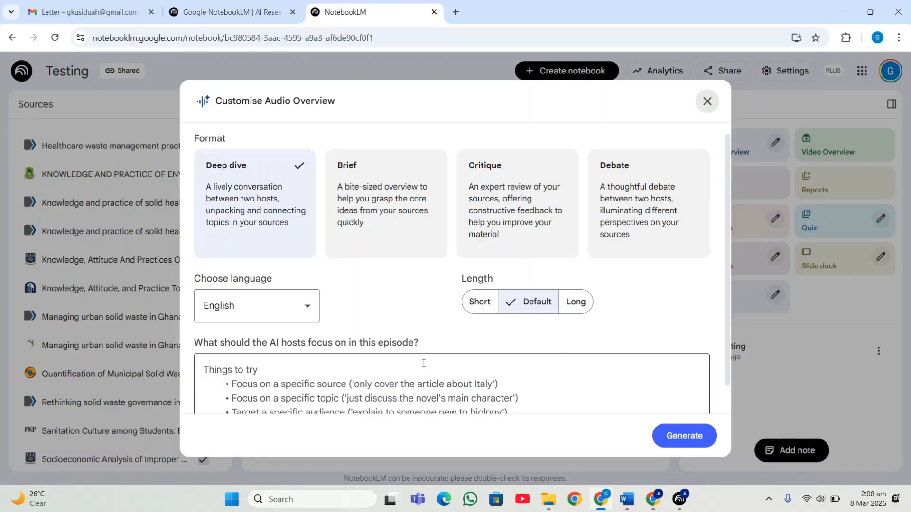
{"action": "left_click", "coordinate": [480, 302]}
{"action": "left_click", "coordinate": [530, 302]}
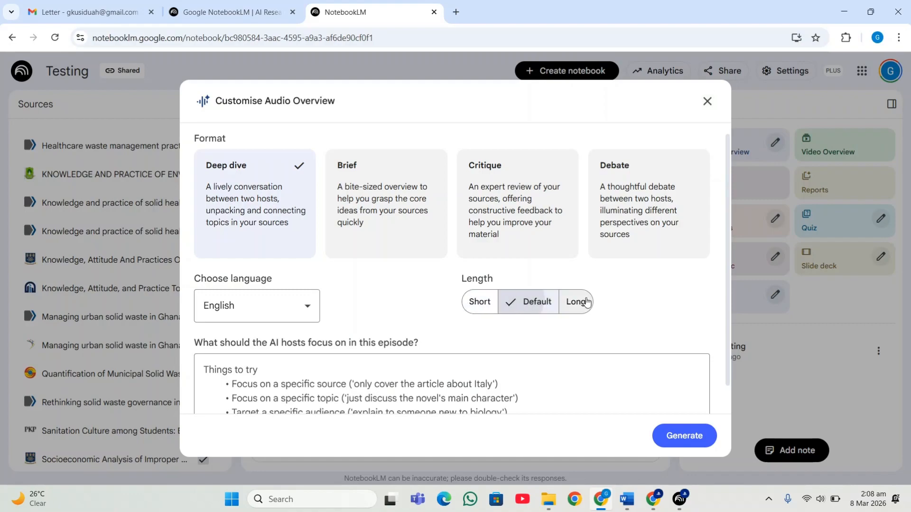
{"action": "left_click", "coordinate": [587, 302]}
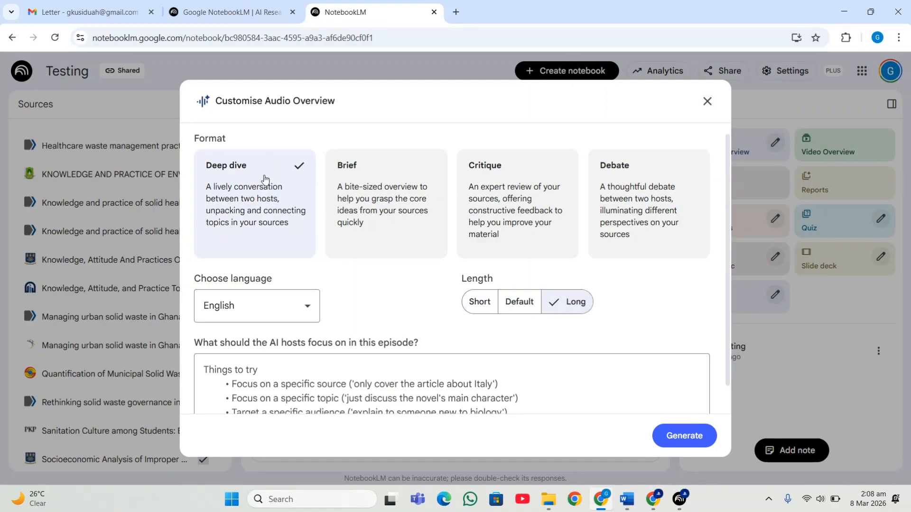
{"action": "scroll", "coordinate": [264, 185], "scroll_direction": "down", "scroll_amount": 1}
{"action": "left_click", "coordinate": [709, 102]}
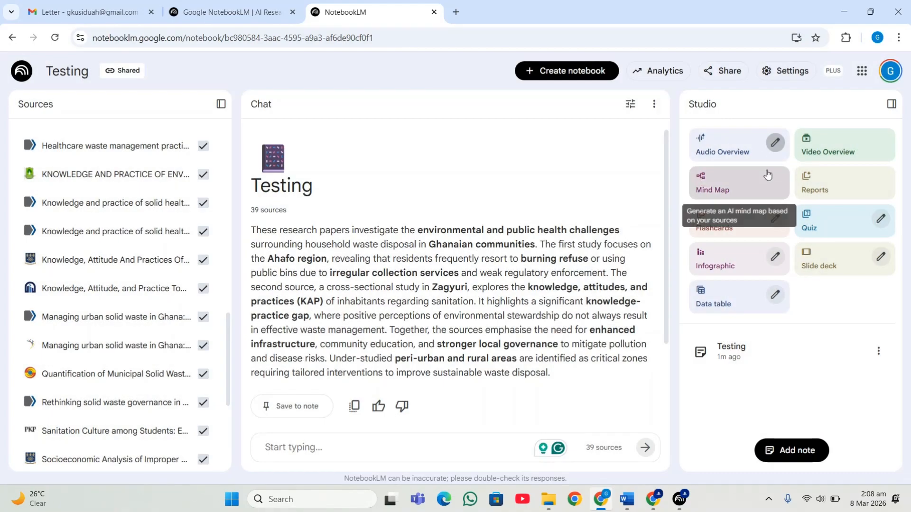
Step: Open the Video Overview customisation, review its format, language, visual style and focus options, and close it without generating
{"action": "left_click", "coordinate": [843, 163]}
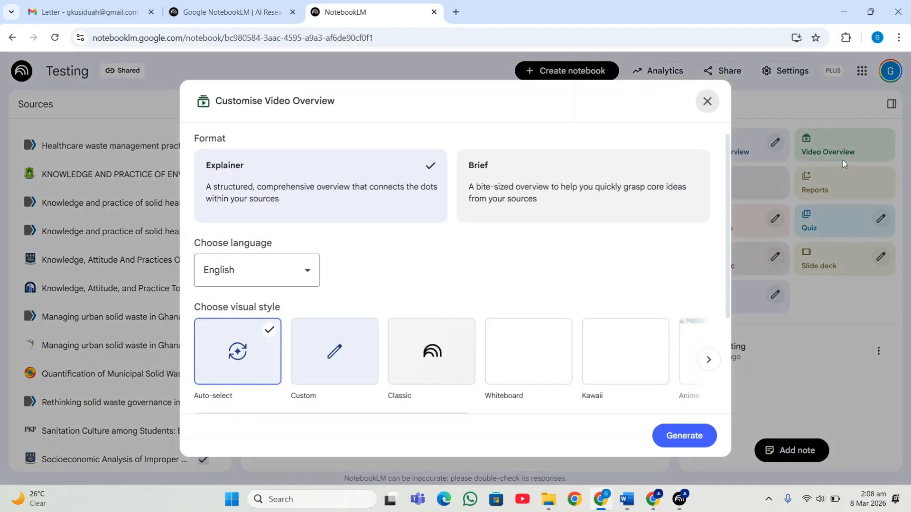
{"action": "scroll", "coordinate": [403, 303], "scroll_direction": "down", "scroll_amount": 2}
{"action": "scroll", "coordinate": [351, 269], "scroll_direction": "up", "scroll_amount": 1}
{"action": "scroll", "coordinate": [431, 225], "scroll_direction": "up", "scroll_amount": 3}
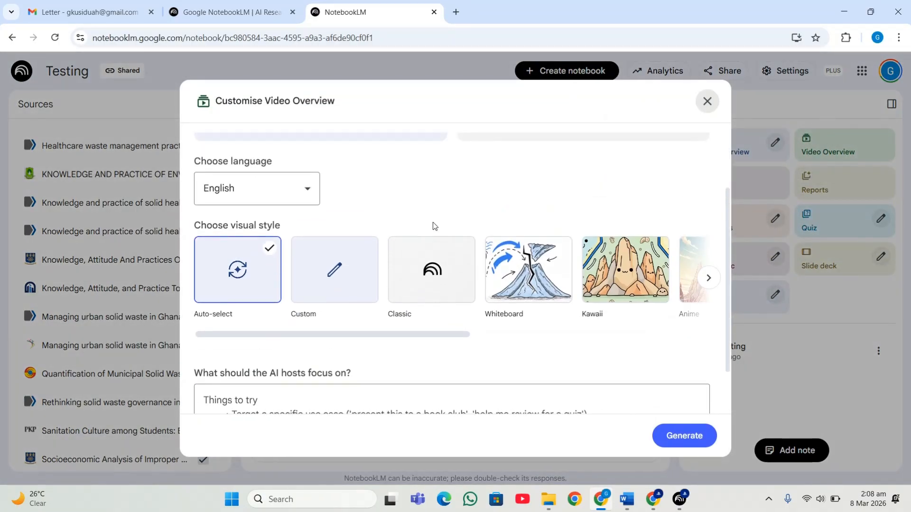
{"action": "scroll", "coordinate": [522, 188], "scroll_direction": "down", "scroll_amount": 3}
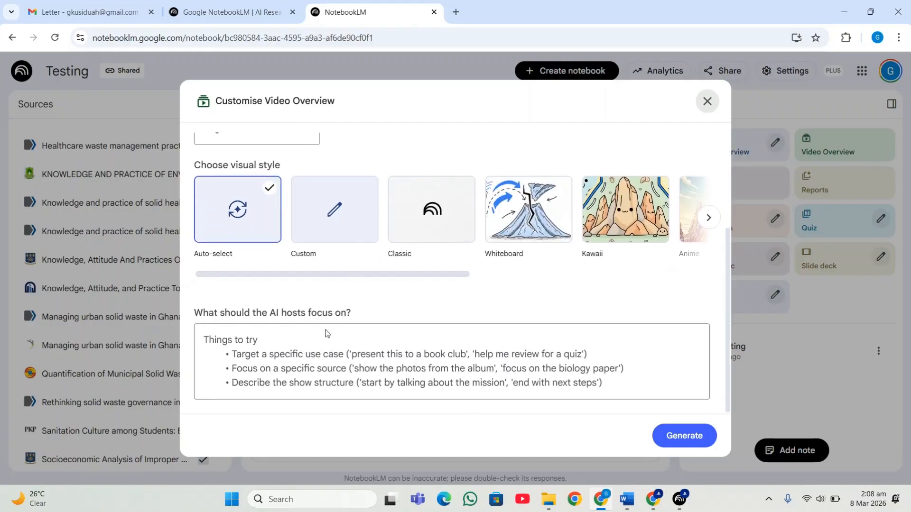
{"action": "left_click", "coordinate": [323, 342]}
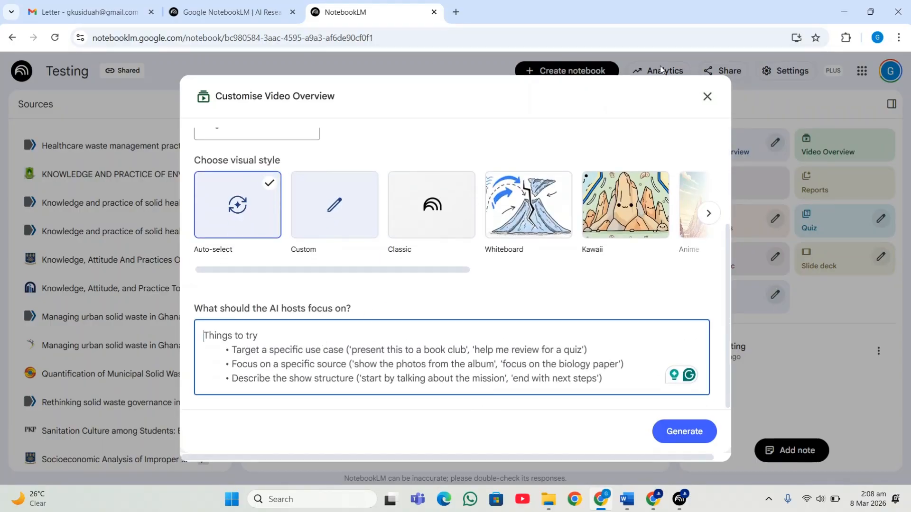
{"action": "left_click", "coordinate": [706, 96]}
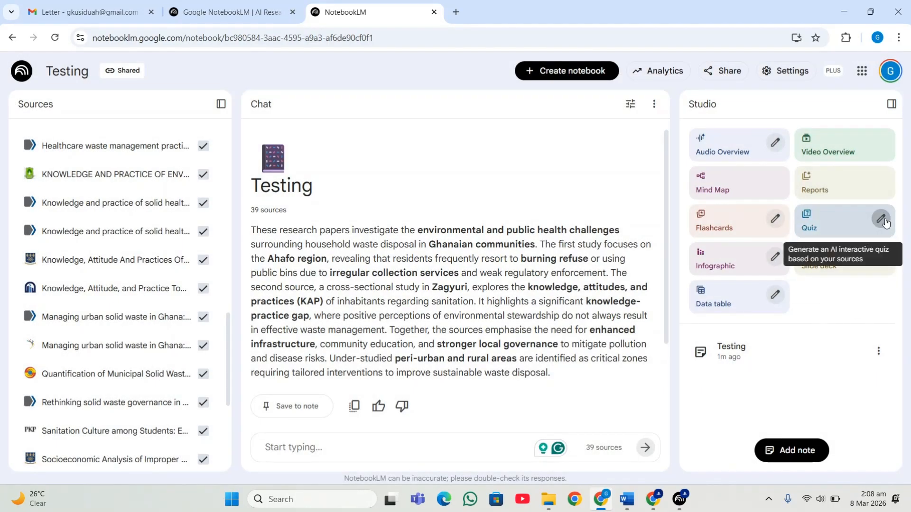
Step: Open the quiz customisation, try the More option for the number of questions, and close it without generating
{"action": "left_click", "coordinate": [880, 218]}
{"action": "left_click", "coordinate": [417, 223]}
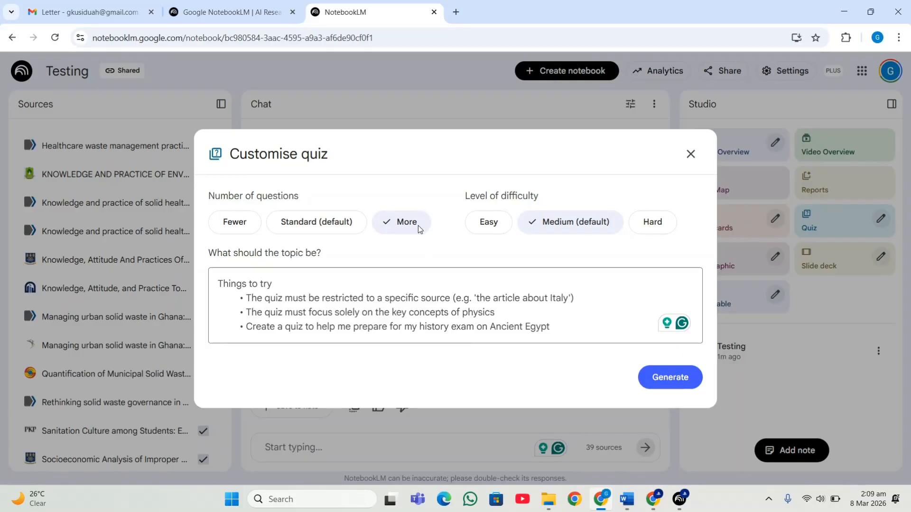
{"action": "left_click", "coordinate": [690, 154]}
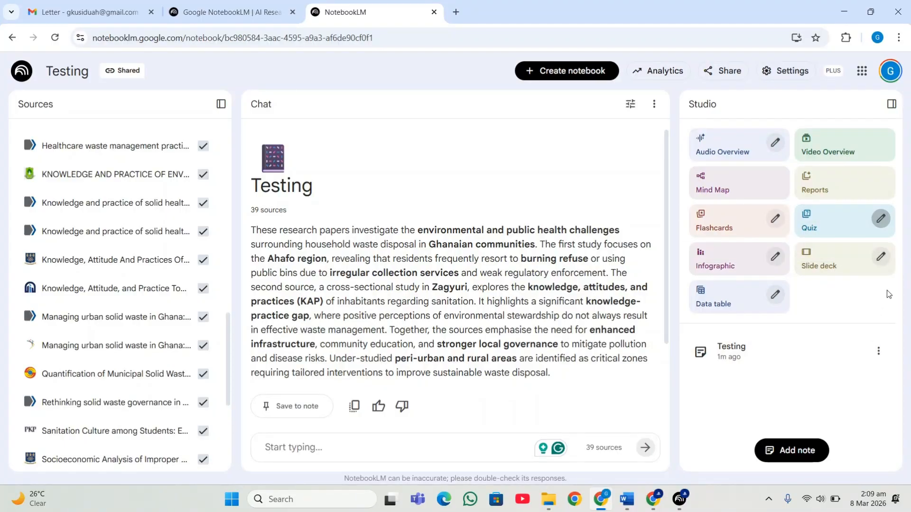
Step: Open the slide deck customisation, review its format, length and description options, and close it without generating
{"action": "left_click", "coordinate": [881, 258]}
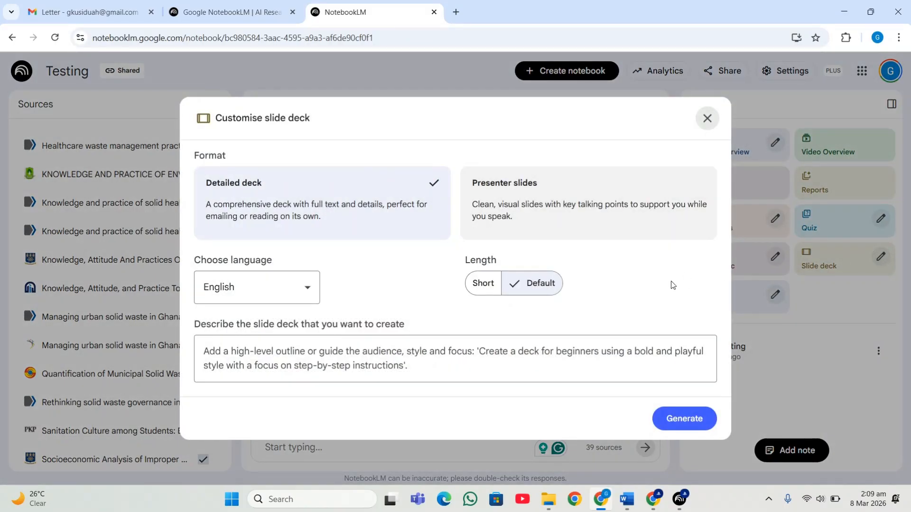
{"action": "left_click", "coordinate": [614, 359]}
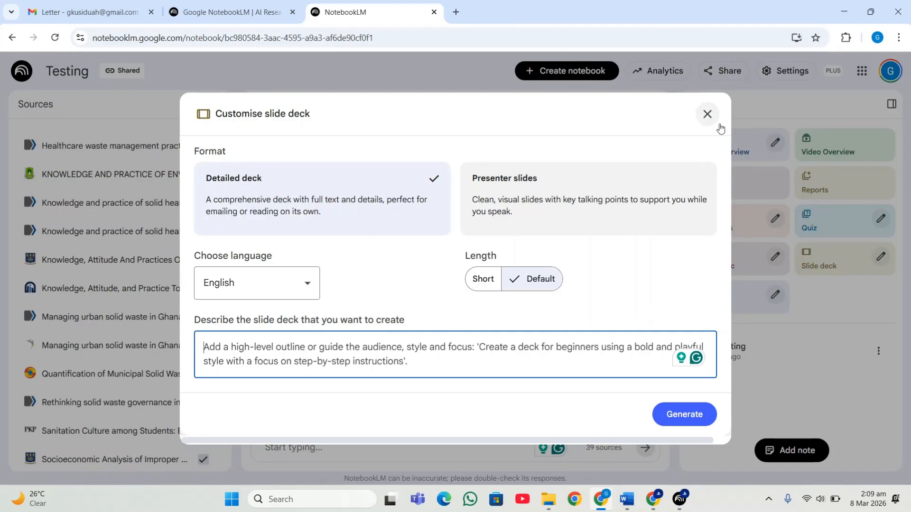
{"action": "left_click", "coordinate": [708, 115]}
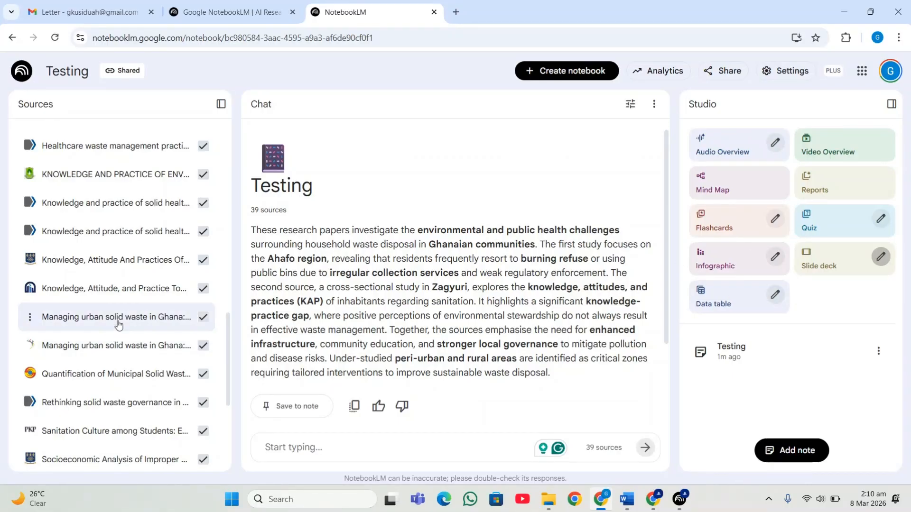
Step: Open the Deep Research report in the sources list and read its source guide
{"action": "scroll", "coordinate": [119, 324], "scroll_direction": "up", "scroll_amount": 10}
{"action": "scroll", "coordinate": [118, 323], "scroll_direction": "up", "scroll_amount": 4}
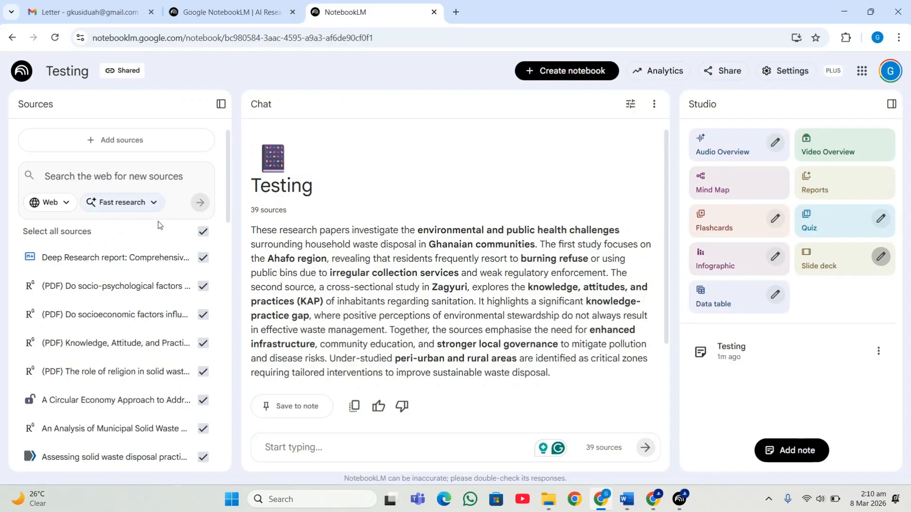
{"action": "left_click", "coordinate": [147, 266]}
{"action": "scroll", "coordinate": [152, 285], "scroll_direction": "down", "scroll_amount": 3}
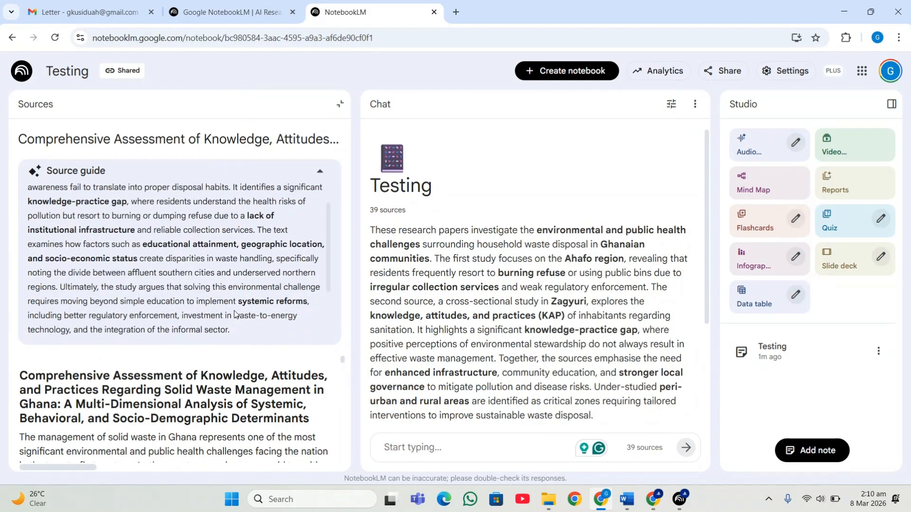
{"action": "left_click", "coordinate": [108, 278]}
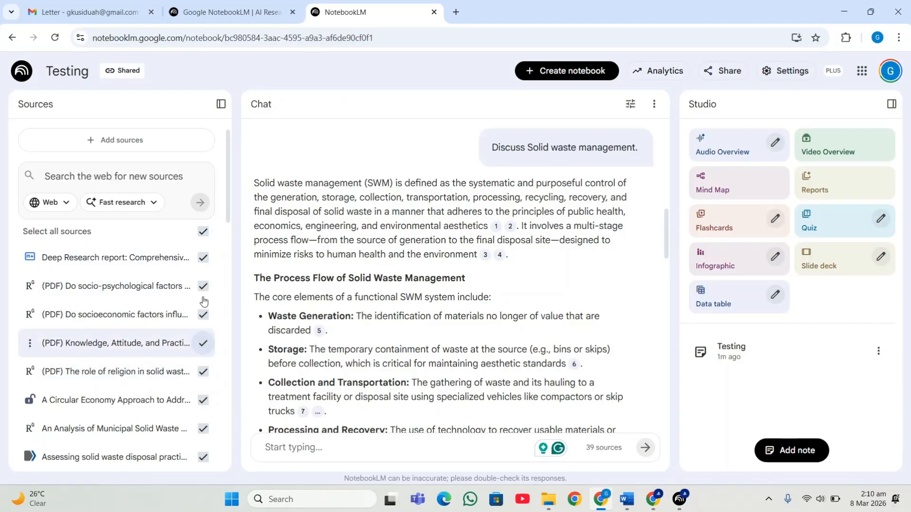
Step: Review the "Discuss Solid waste management." prompt in the chat and the list of sources selected for it
{"action": "scroll", "coordinate": [190, 360], "scroll_direction": "down", "scroll_amount": 1}
{"action": "scroll", "coordinate": [190, 361], "scroll_direction": "down", "scroll_amount": 5}
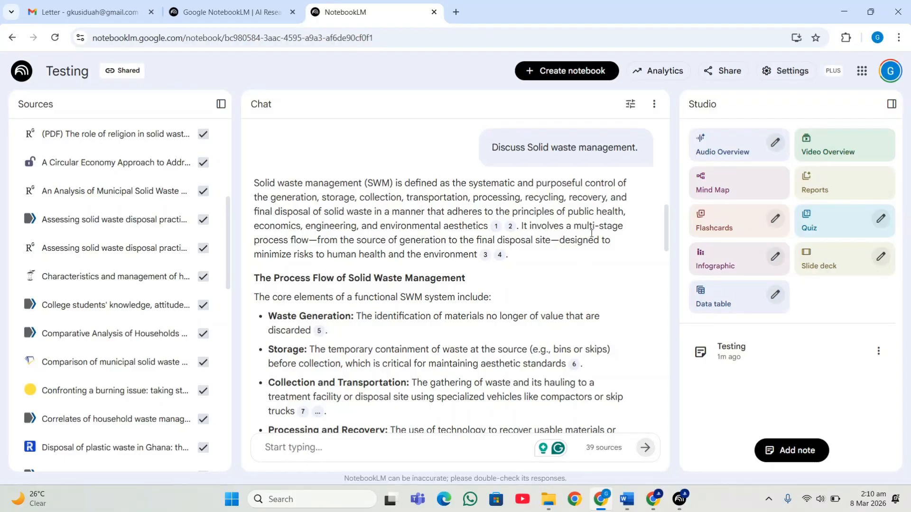
{"action": "left_click_drag", "start_coordinate": [490, 148], "coordinate": [634, 169]}
{"action": "left_click", "coordinate": [267, 317]}
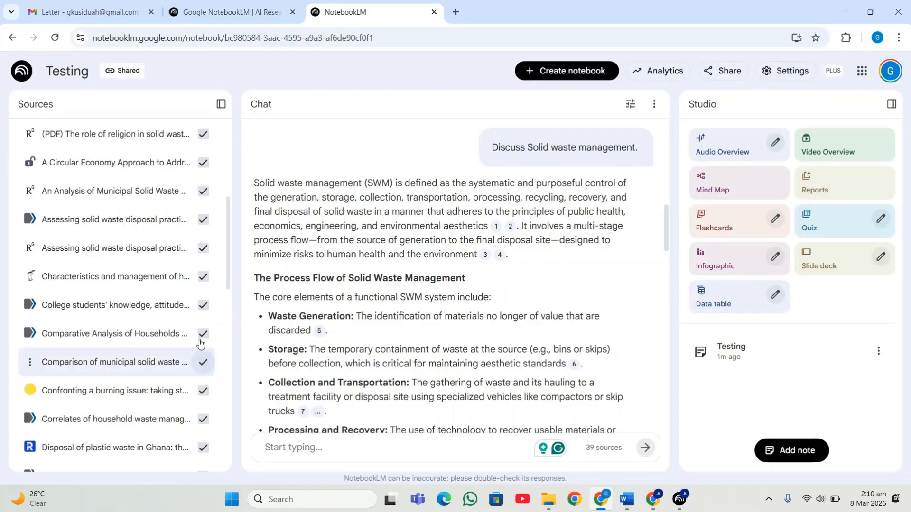
{"action": "scroll", "coordinate": [194, 261], "scroll_direction": "down", "scroll_amount": 5}
{"action": "scroll", "coordinate": [194, 262], "scroll_direction": "down", "scroll_amount": 8}
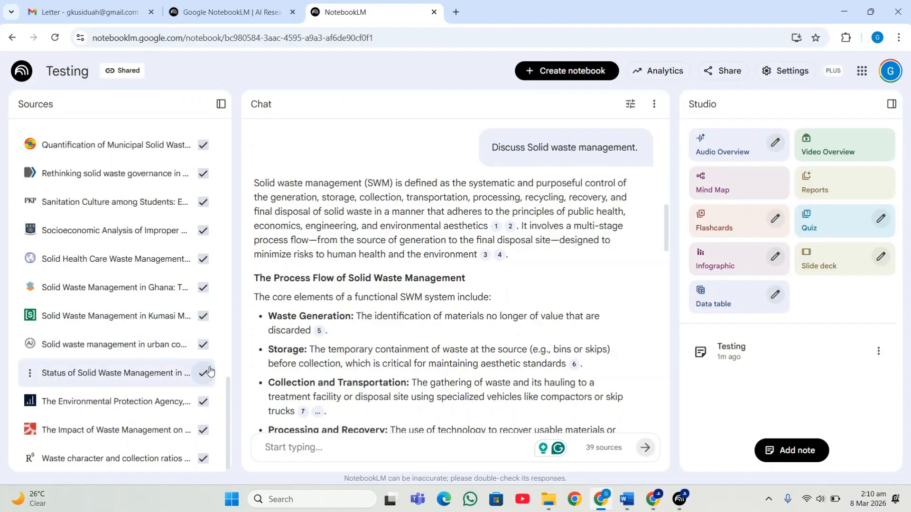
Step: Deselect all sources and select only the Deep Research report
{"action": "scroll", "coordinate": [212, 372], "scroll_direction": "up", "scroll_amount": 8}
{"action": "scroll", "coordinate": [211, 372], "scroll_direction": "up", "scroll_amount": 8}
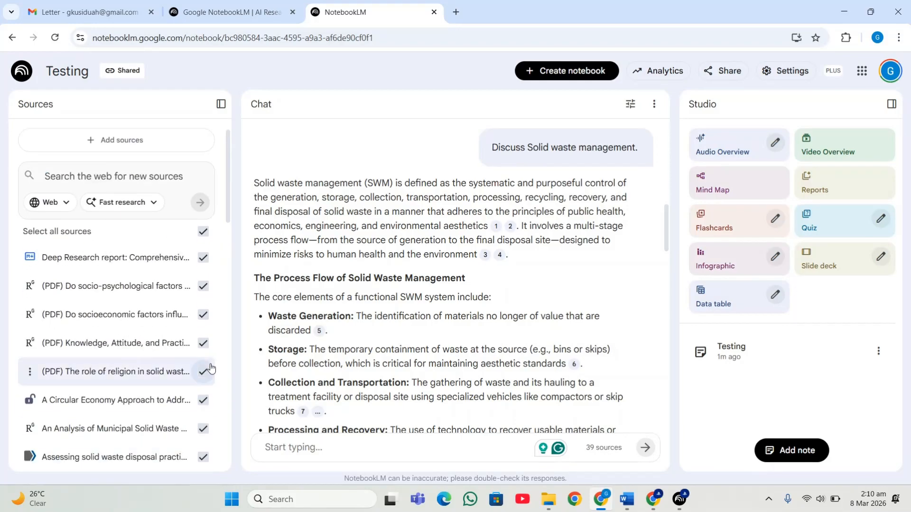
{"action": "left_click", "coordinate": [203, 233]}
{"action": "left_click", "coordinate": [203, 259]}
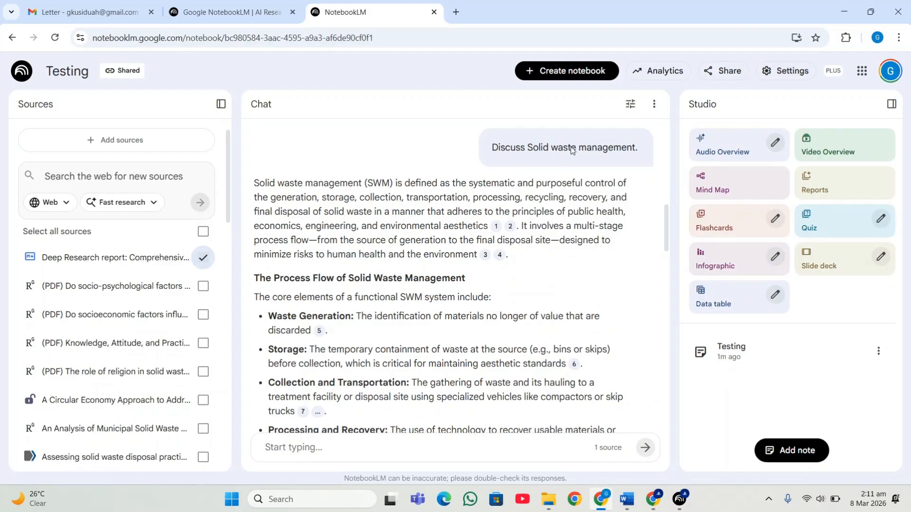
Step: Read through the chat response on solid waste management, from its definition to the suggested follow-up questions
{"action": "scroll", "coordinate": [553, 235], "scroll_direction": "down", "scroll_amount": 1}
{"action": "scroll", "coordinate": [553, 236], "scroll_direction": "down", "scroll_amount": 2}
{"action": "scroll", "coordinate": [553, 238], "scroll_direction": "up", "scroll_amount": 5}
{"action": "scroll", "coordinate": [552, 239], "scroll_direction": "down", "scroll_amount": 2}
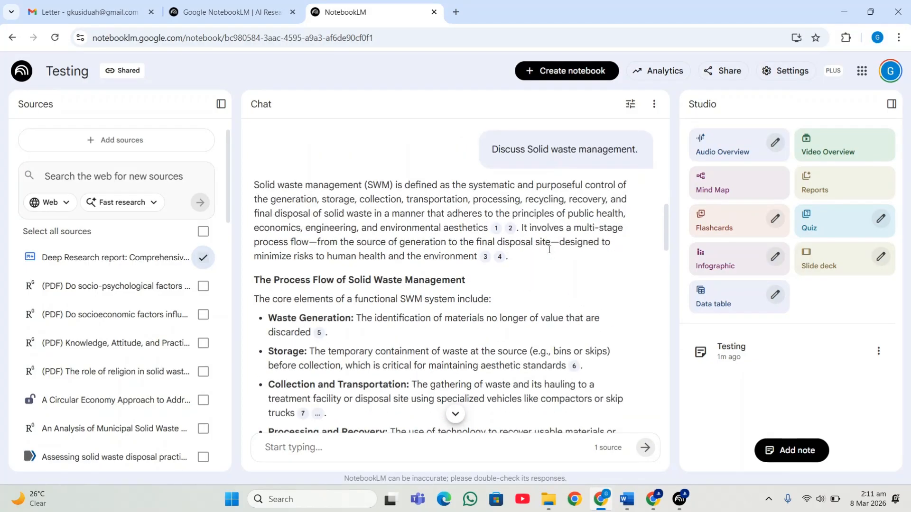
{"action": "scroll", "coordinate": [552, 239], "scroll_direction": "down", "scroll_amount": 10}
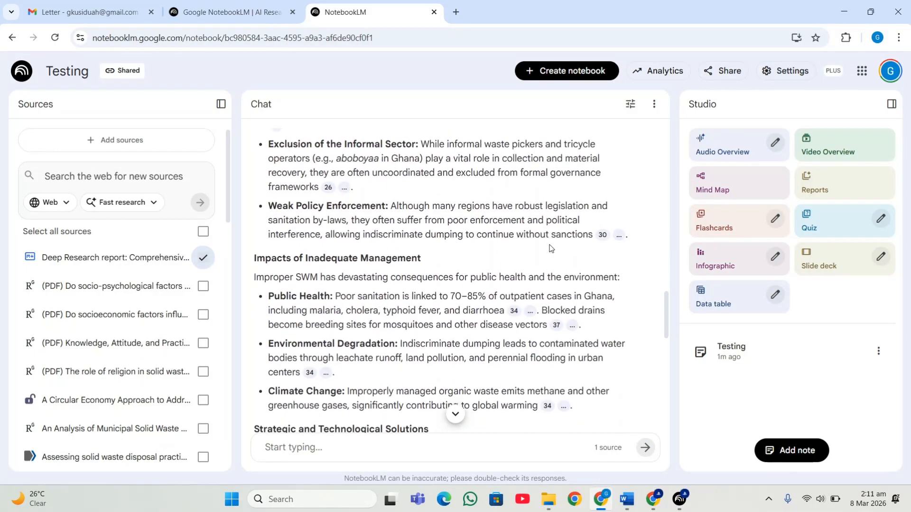
{"action": "scroll", "coordinate": [550, 248], "scroll_direction": "down", "scroll_amount": 6}
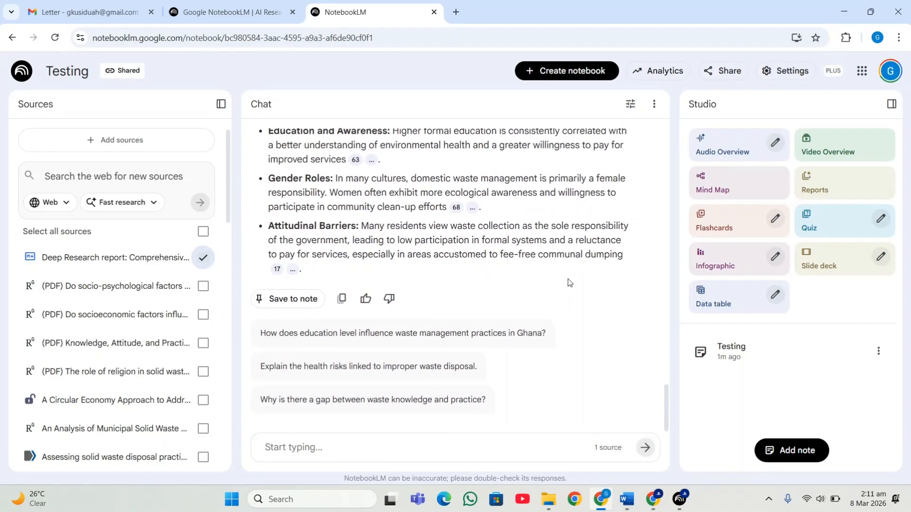
{"action": "scroll", "coordinate": [569, 282], "scroll_direction": "up", "scroll_amount": 9}
{"action": "scroll", "coordinate": [570, 281], "scroll_direction": "up", "scroll_amount": 10}
{"action": "scroll", "coordinate": [569, 283], "scroll_direction": "down", "scroll_amount": 3}
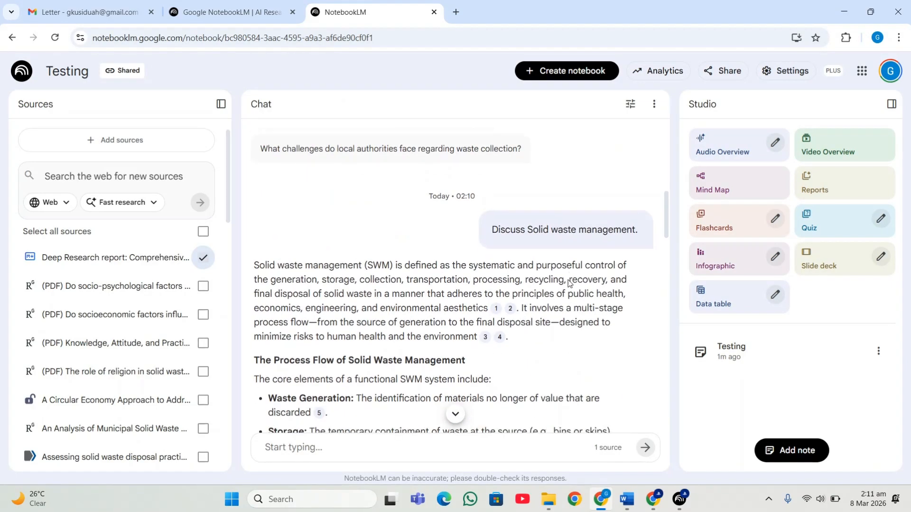
{"action": "scroll", "coordinate": [569, 283], "scroll_direction": "down", "scroll_amount": 1}
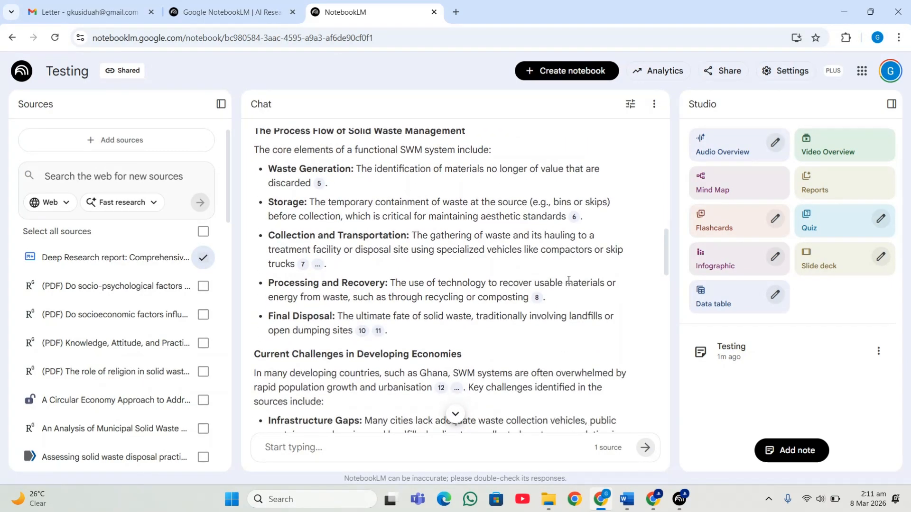
{"action": "scroll", "coordinate": [565, 275], "scroll_direction": "up", "scroll_amount": 5}
{"action": "scroll", "coordinate": [555, 290], "scroll_direction": "down", "scroll_amount": 1}
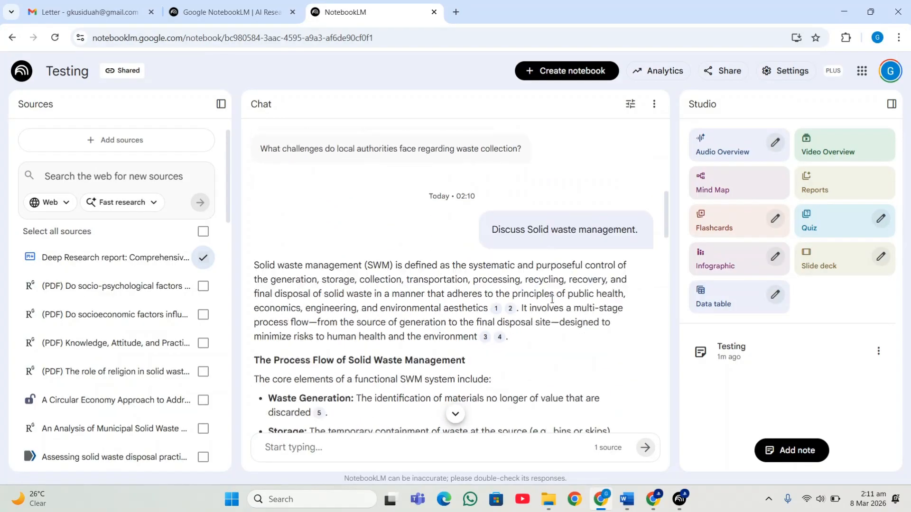
Step: Preview citations 1 and 2 in the response's opening paragraph and check the quoted passages and the source title
{"action": "scroll", "coordinate": [551, 299], "scroll_direction": "down", "scroll_amount": 2}
{"action": "mouse_move", "coordinate": [484, 231]}
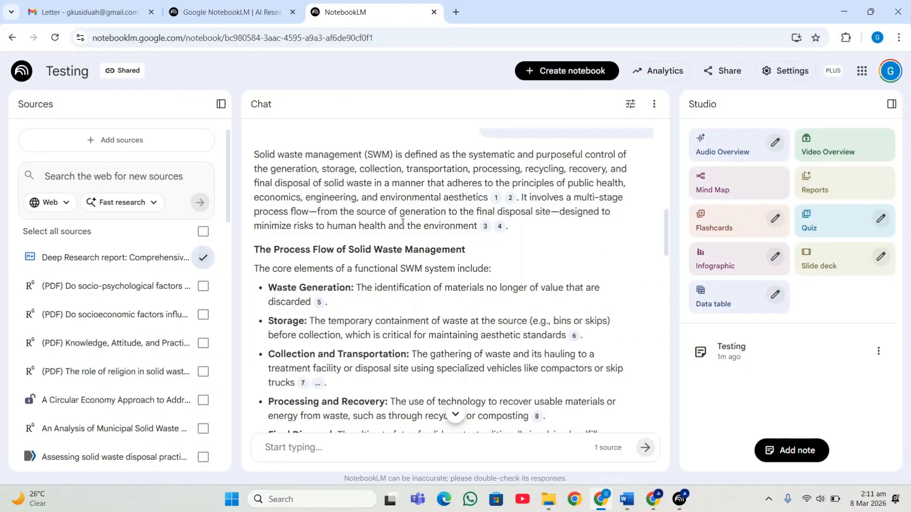
{"action": "mouse_move", "coordinate": [496, 202]}
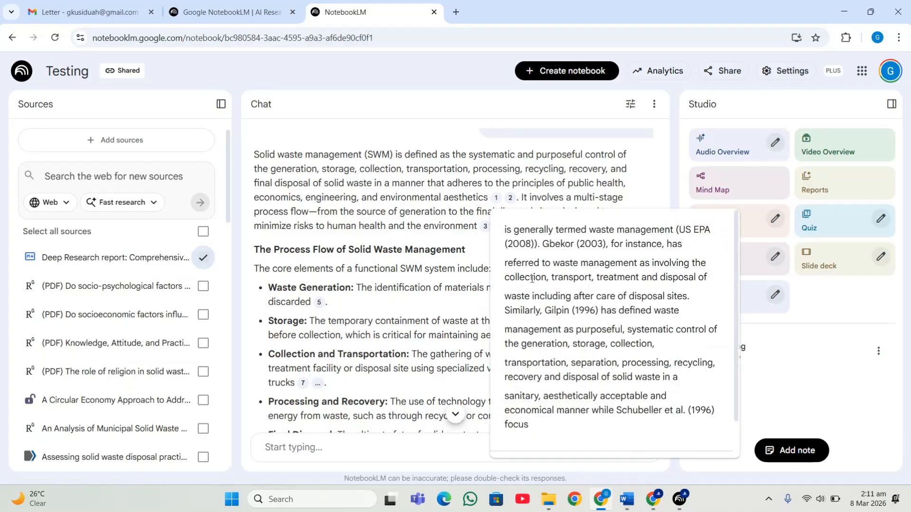
{"action": "scroll", "coordinate": [558, 341], "scroll_direction": "down", "scroll_amount": 1}
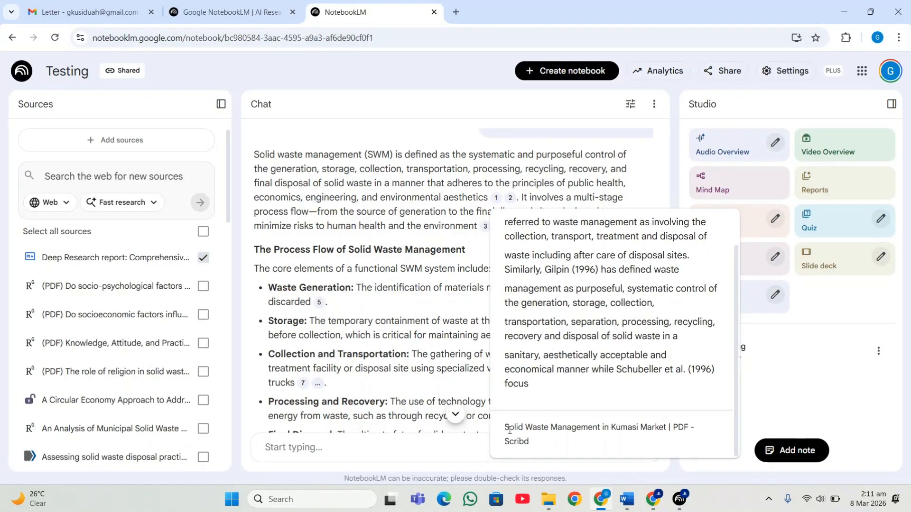
{"action": "left_click_drag", "start_coordinate": [509, 427], "coordinate": [542, 452]}
{"action": "left_click", "coordinate": [556, 393]}
{"action": "scroll", "coordinate": [588, 355], "scroll_direction": "up", "scroll_amount": 1}
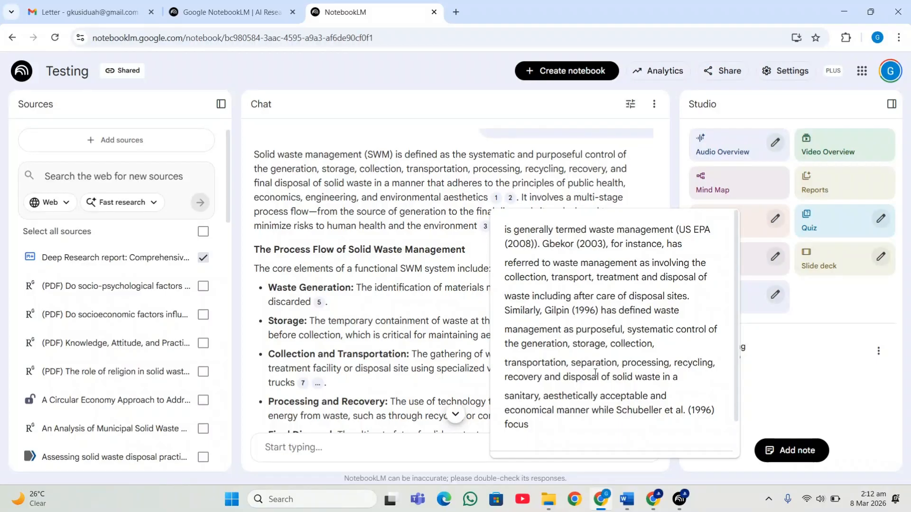
{"action": "mouse_move", "coordinate": [511, 199]}
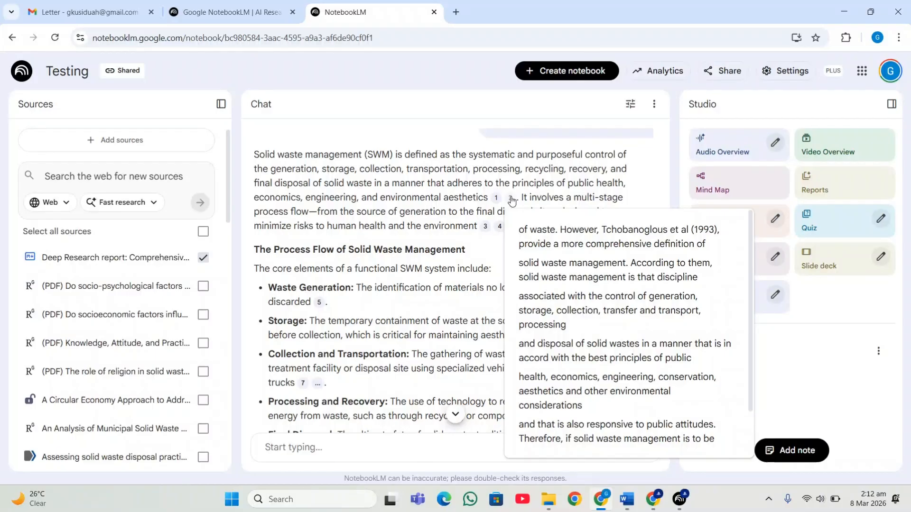
{"action": "scroll", "coordinate": [604, 417], "scroll_direction": "down", "scroll_amount": 1}
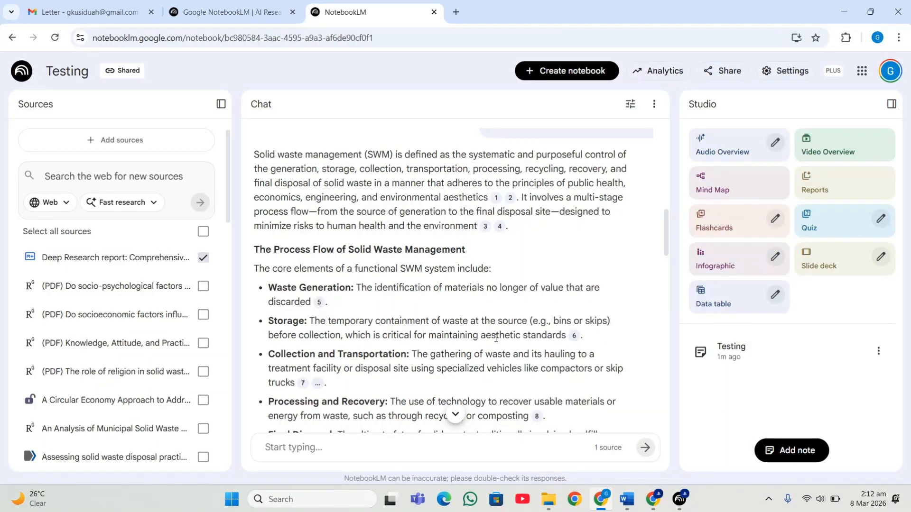
Step: Look through the titles in the sources list and return to its beginning
{"action": "scroll", "coordinate": [142, 361], "scroll_direction": "down", "scroll_amount": 10}
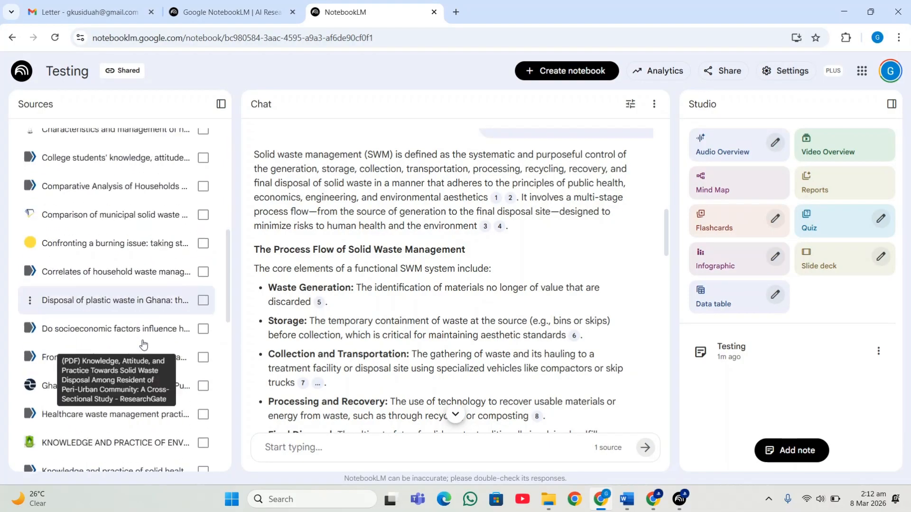
{"action": "scroll", "coordinate": [142, 342], "scroll_direction": "down", "scroll_amount": 1}
{"action": "scroll", "coordinate": [143, 343], "scroll_direction": "up", "scroll_amount": 15}
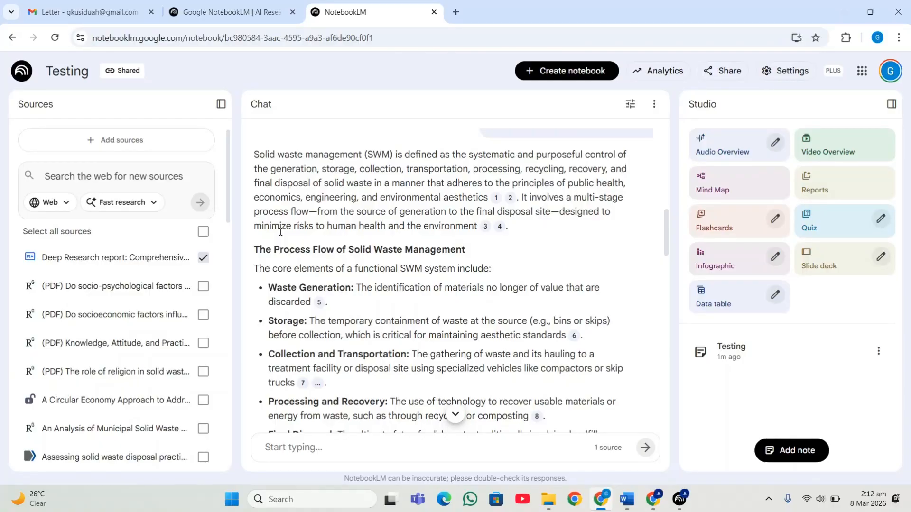
Step: Preview citation 7 under Collection and Transportation and check its quoted passage and source
{"action": "scroll", "coordinate": [280, 232], "scroll_direction": "up", "scroll_amount": 3}
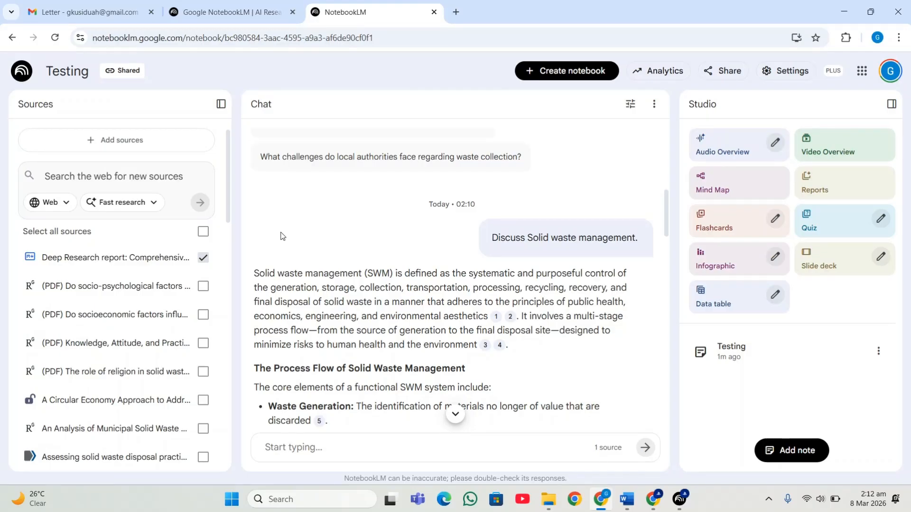
{"action": "scroll", "coordinate": [285, 240], "scroll_direction": "down", "scroll_amount": 5}
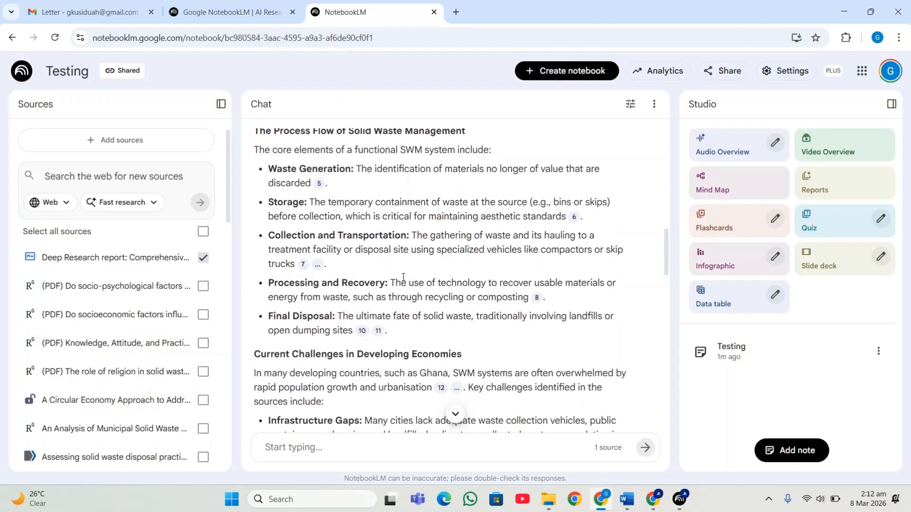
{"action": "mouse_move", "coordinate": [305, 269]}
{"action": "scroll", "coordinate": [361, 337], "scroll_direction": "down", "scroll_amount": 2}
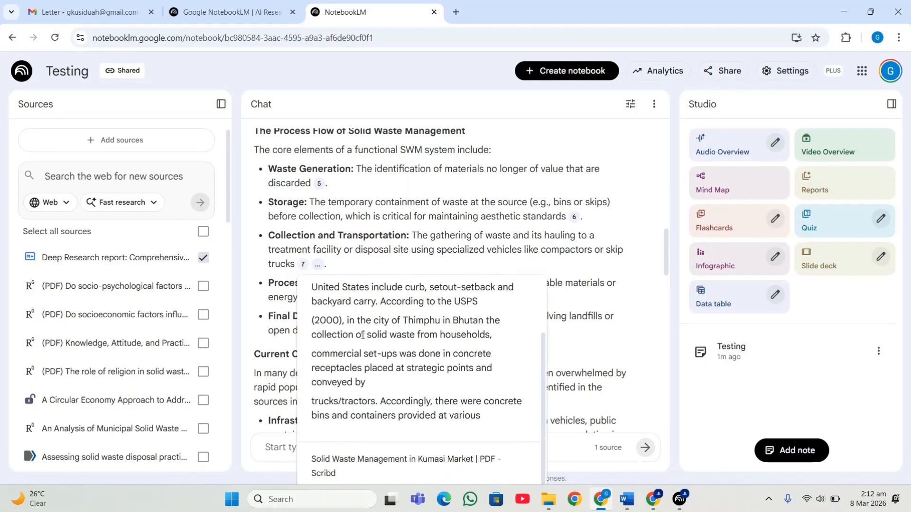
Step: Preview citation 5 under Waste Generation and check its quoted passage and source title
{"action": "mouse_move", "coordinate": [322, 190]}
{"action": "scroll", "coordinate": [327, 237], "scroll_direction": "down", "scroll_amount": 3}
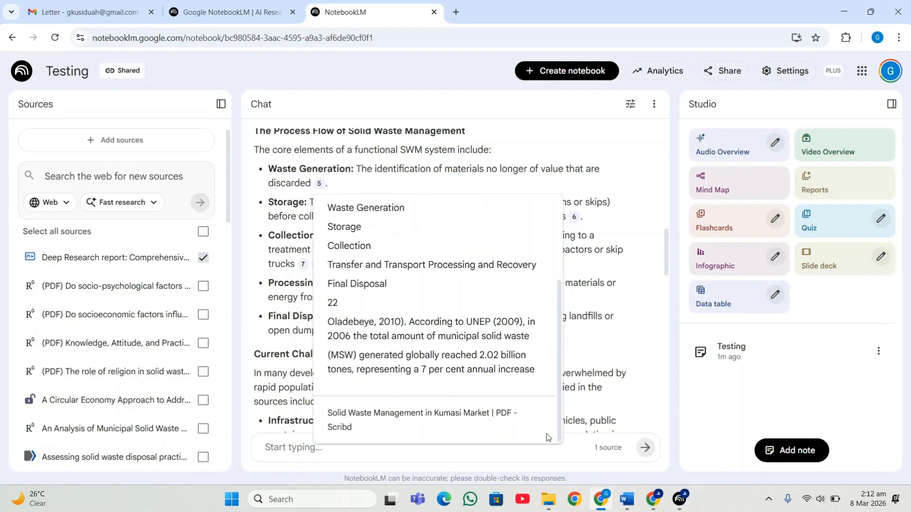
{"action": "scroll", "coordinate": [386, 300], "scroll_direction": "down", "scroll_amount": 4}
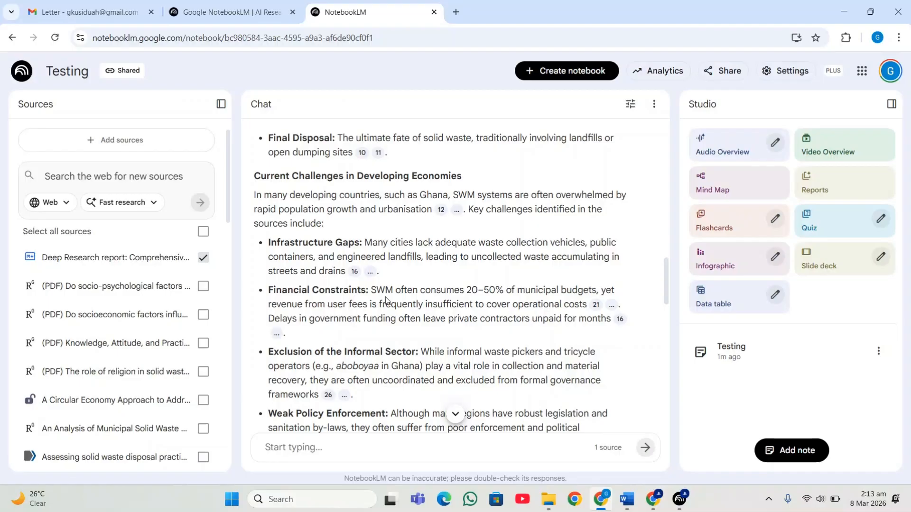
Step: Include all of the notebook's sources in the chat
{"action": "left_click", "coordinate": [203, 232]}
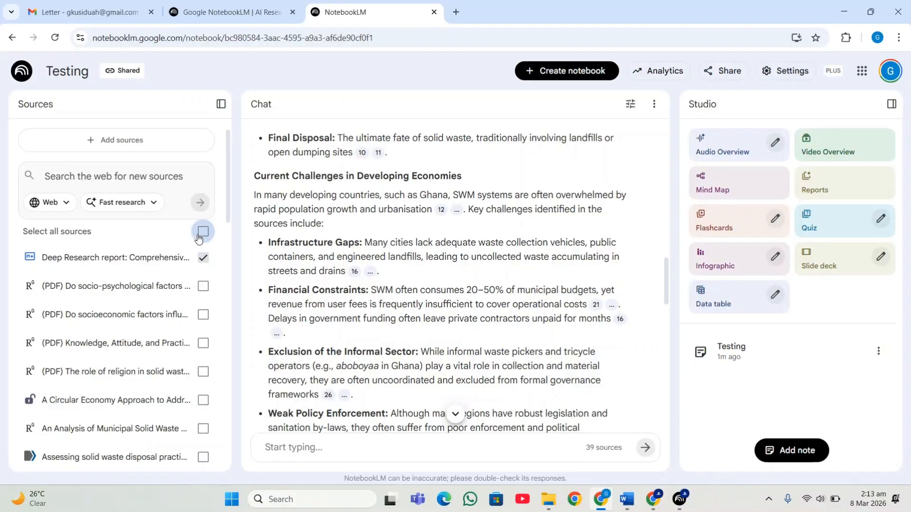
Step: Preview citation 3 in the response's opening paragraph, and briefly highlight the date and time above the chat question
{"action": "scroll", "coordinate": [444, 245], "scroll_direction": "up", "scroll_amount": 10}
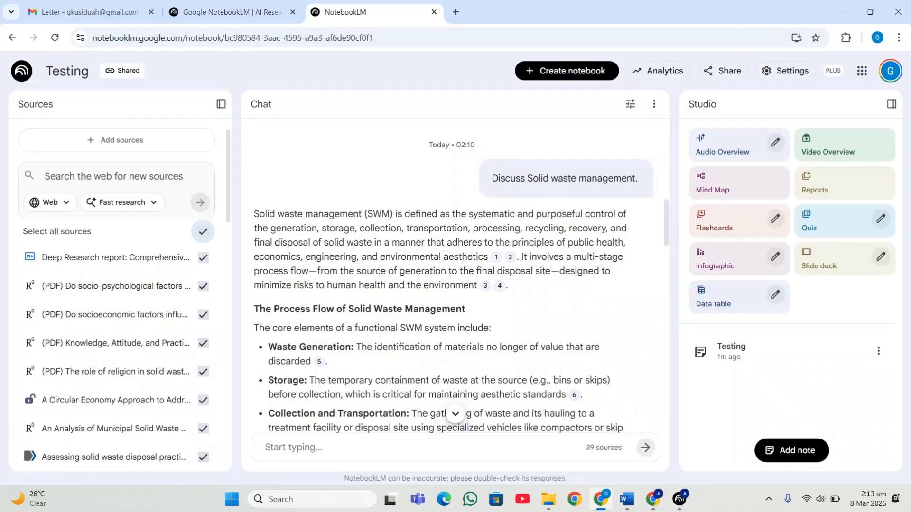
{"action": "mouse_move", "coordinate": [485, 285]}
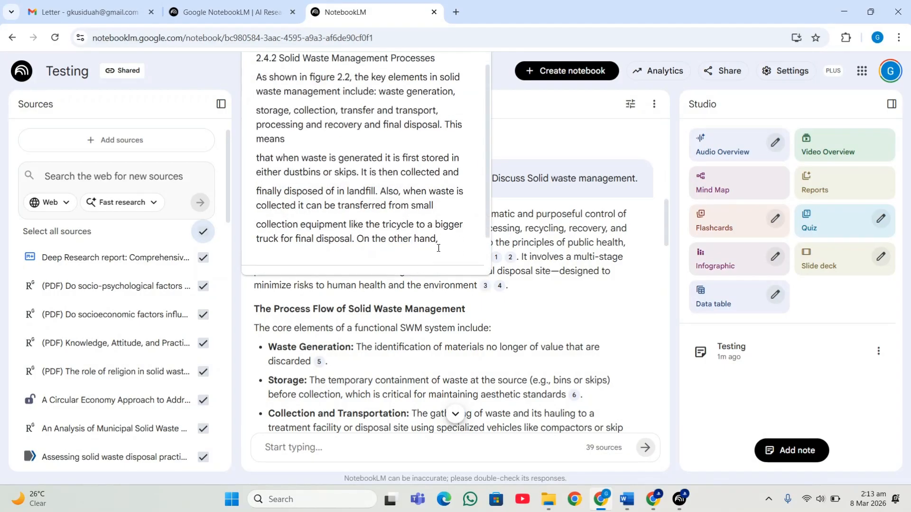
{"action": "scroll", "coordinate": [437, 247], "scroll_direction": "down", "scroll_amount": 1}
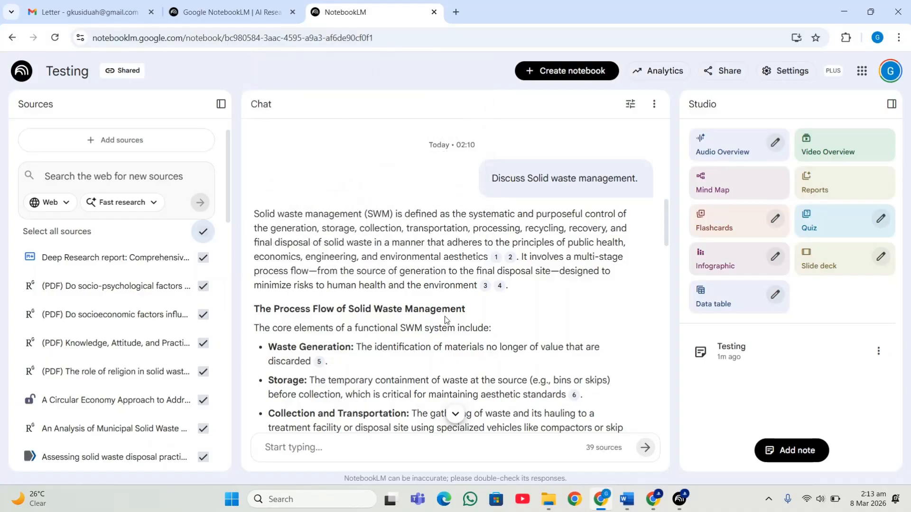
{"action": "left_click_drag", "start_coordinate": [476, 145], "coordinate": [430, 145]}
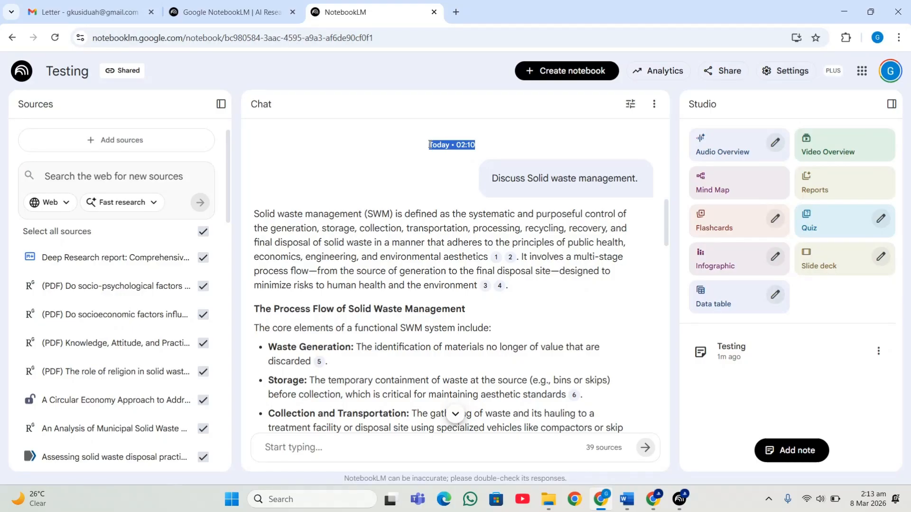
{"action": "left_click", "coordinate": [445, 158]}
Step: Switch to the NotebookLM home page and search its text for "under"
{"action": "key", "text": "ctrl+f"}
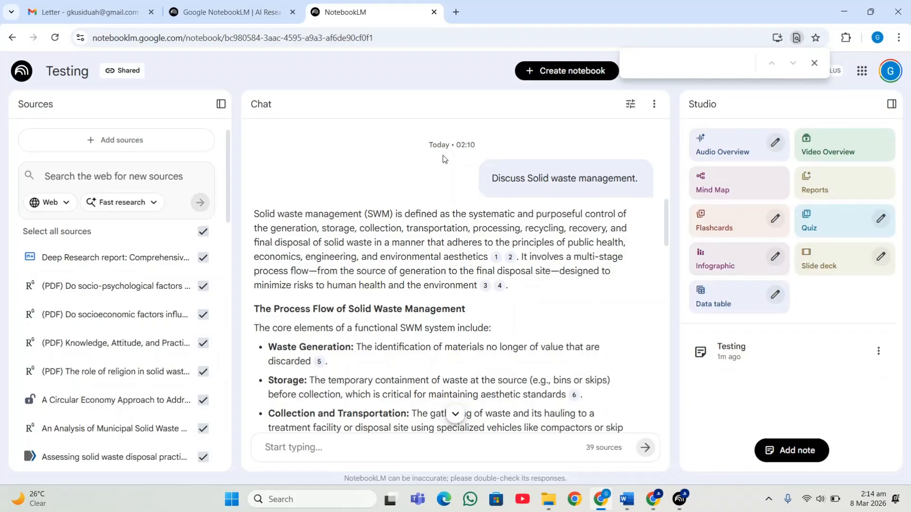
{"action": "left_click", "coordinate": [252, 8]}
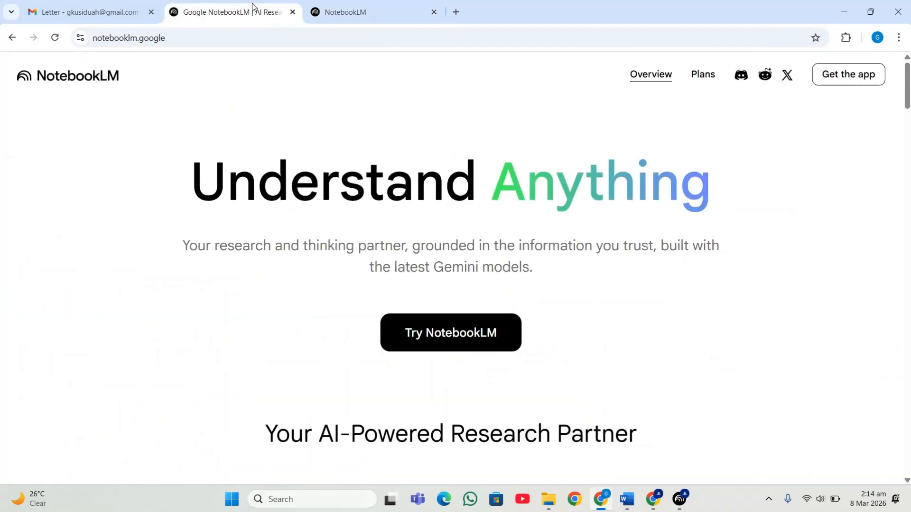
{"action": "key", "text": "ctrl+f"}
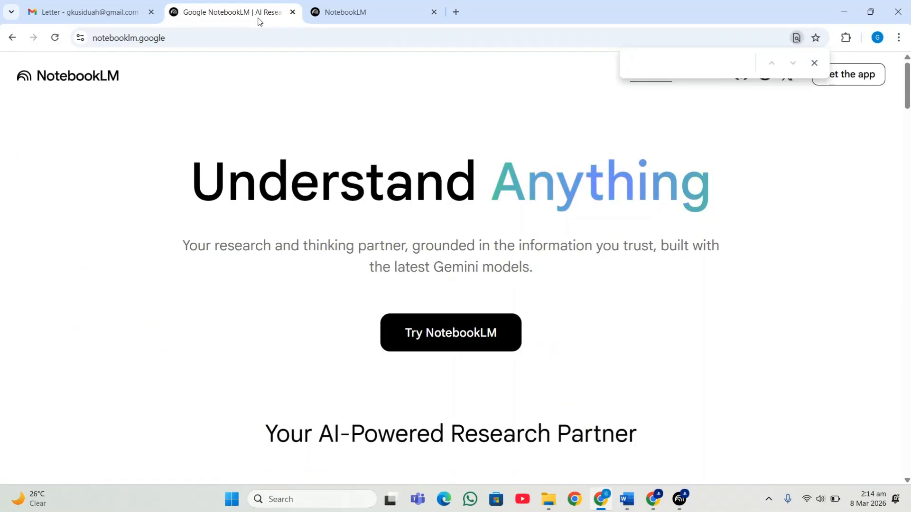
{"action": "type", "text": "under"}
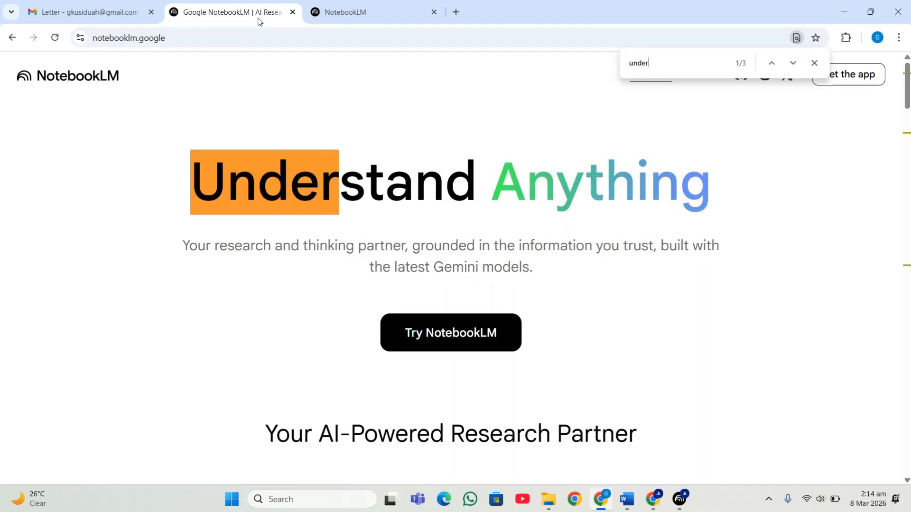
Step: Return to the Testing notebook, search the page for the word "waste", and close the search
{"action": "left_click", "coordinate": [365, 14]}
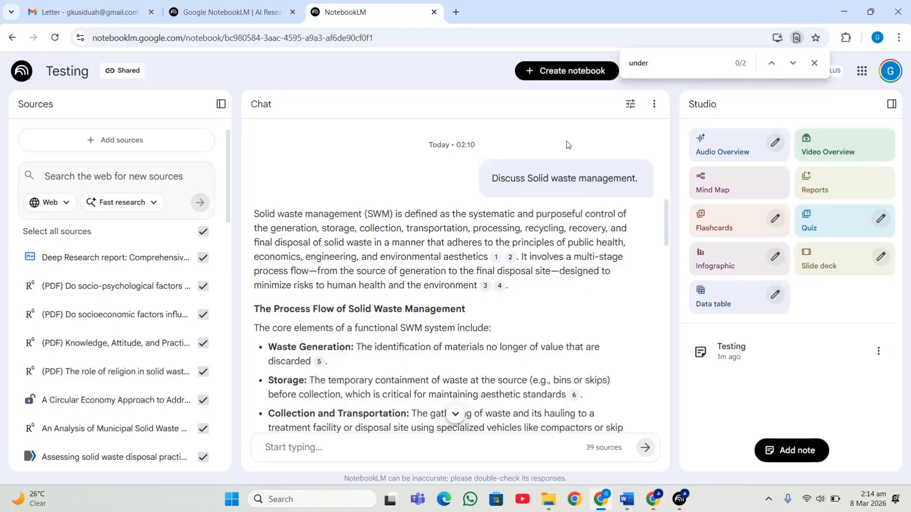
{"action": "double_click", "coordinate": [627, 66]}
{"action": "type", "text": "waste"}
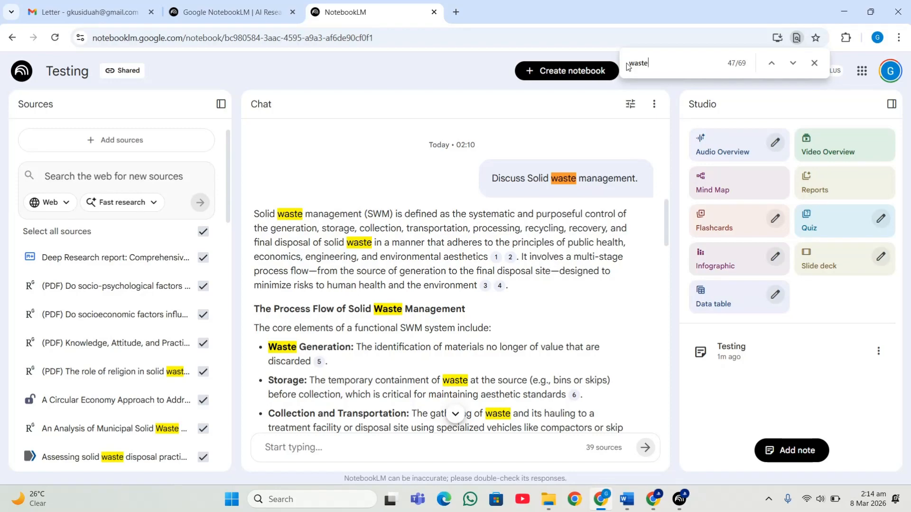
{"action": "left_click", "coordinate": [815, 64]}
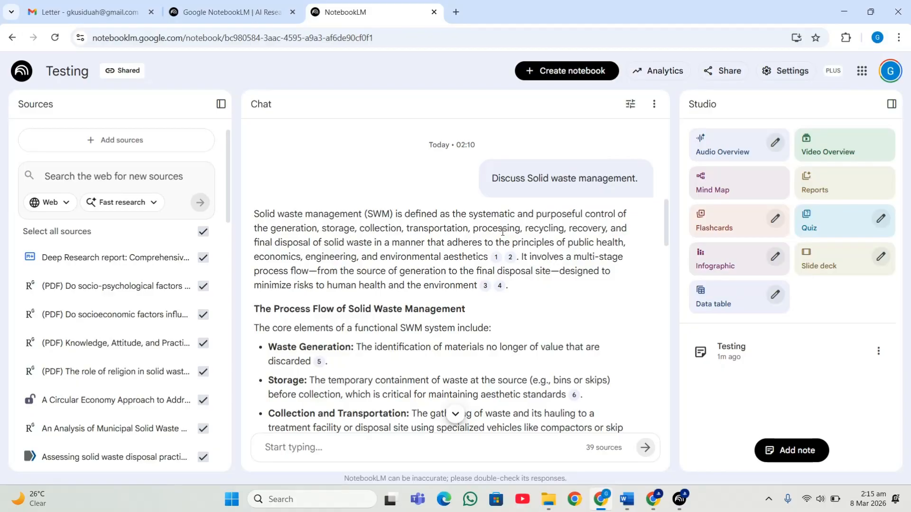
Step: Look through the solid waste management response from the question to the suggested follow-up questions
{"action": "scroll", "coordinate": [503, 231], "scroll_direction": "up", "scroll_amount": 1}
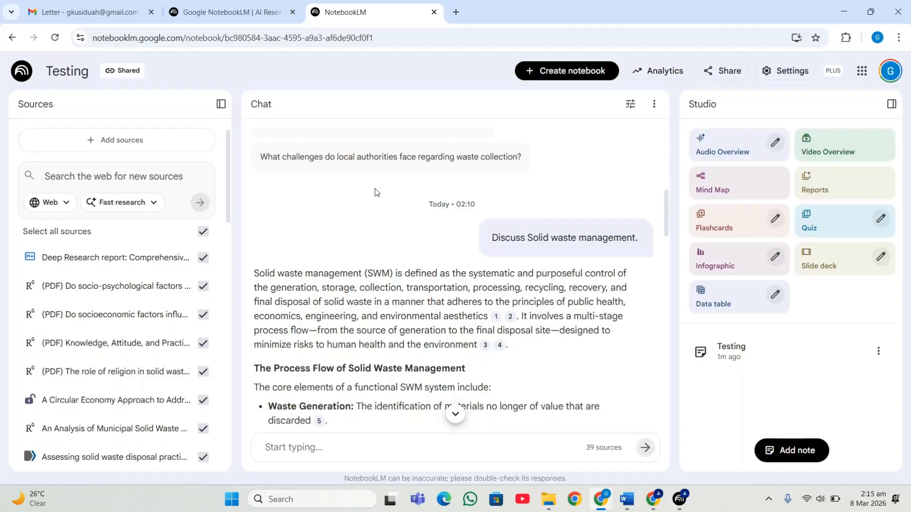
{"action": "scroll", "coordinate": [355, 214], "scroll_direction": "down", "scroll_amount": 2}
{"action": "scroll", "coordinate": [355, 213], "scroll_direction": "down", "scroll_amount": 20}
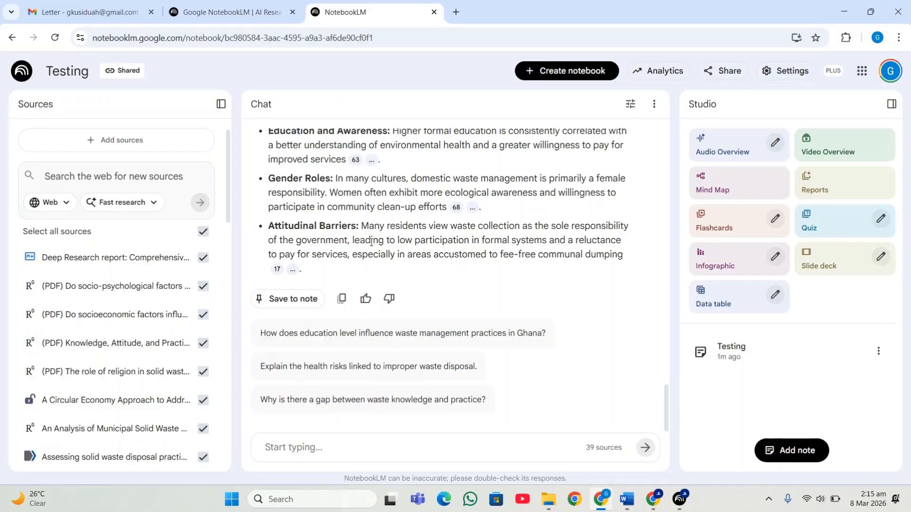
Step: Check the sources list and the end of the response for "waste", close the search, and return to the chat question
{"action": "scroll", "coordinate": [172, 278], "scroll_direction": "down", "scroll_amount": 12}
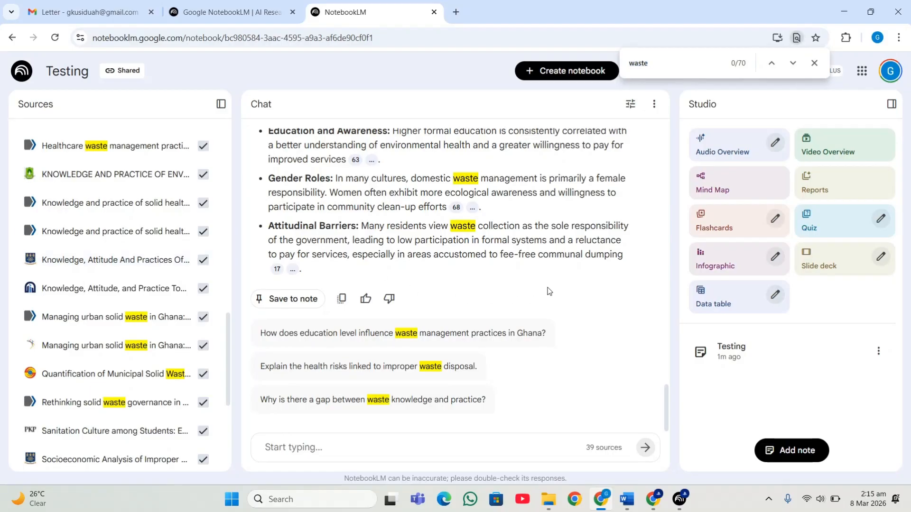
{"action": "left_click", "coordinate": [814, 63]}
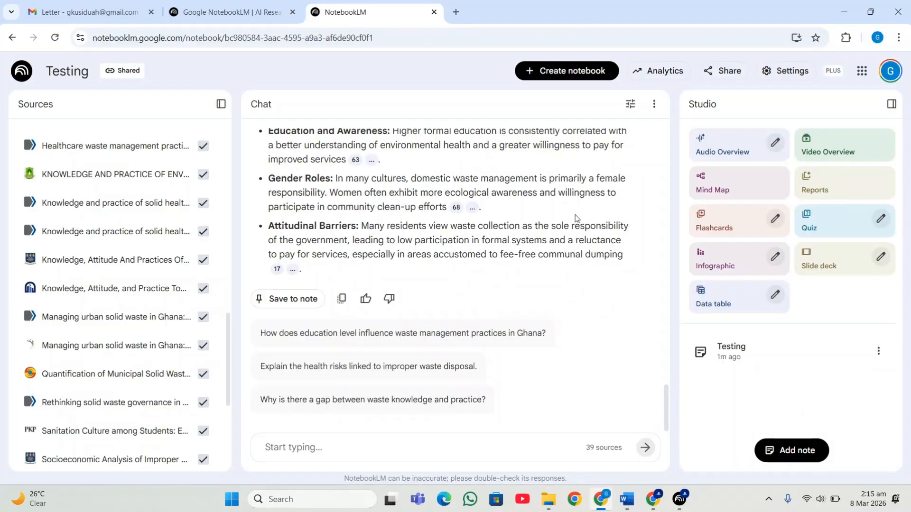
{"action": "scroll", "coordinate": [575, 218], "scroll_direction": "up", "scroll_amount": 1}
{"action": "scroll", "coordinate": [576, 218], "scroll_direction": "up", "scroll_amount": 20}
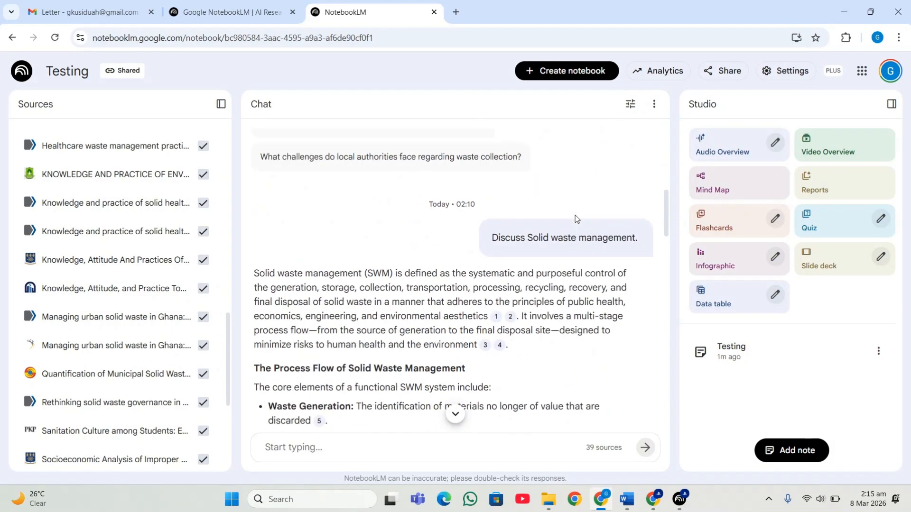